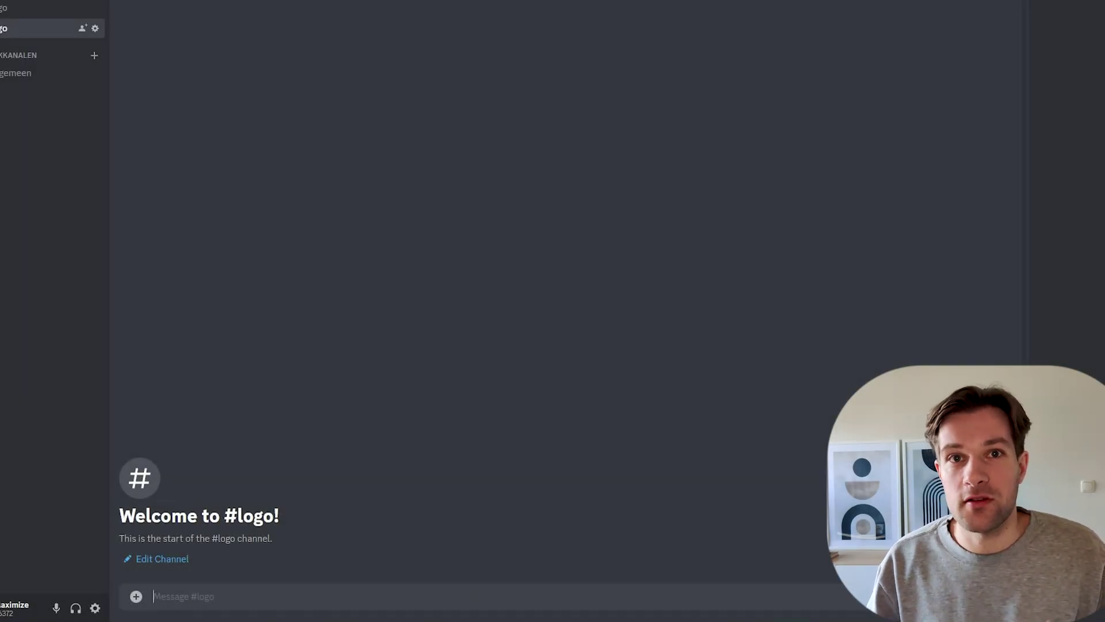
Open the bot settings, check MJ version 4, Style med, Regular upscale and Remix mode, and dismiss the settings message.
{"action": "type", "text": "/se"}
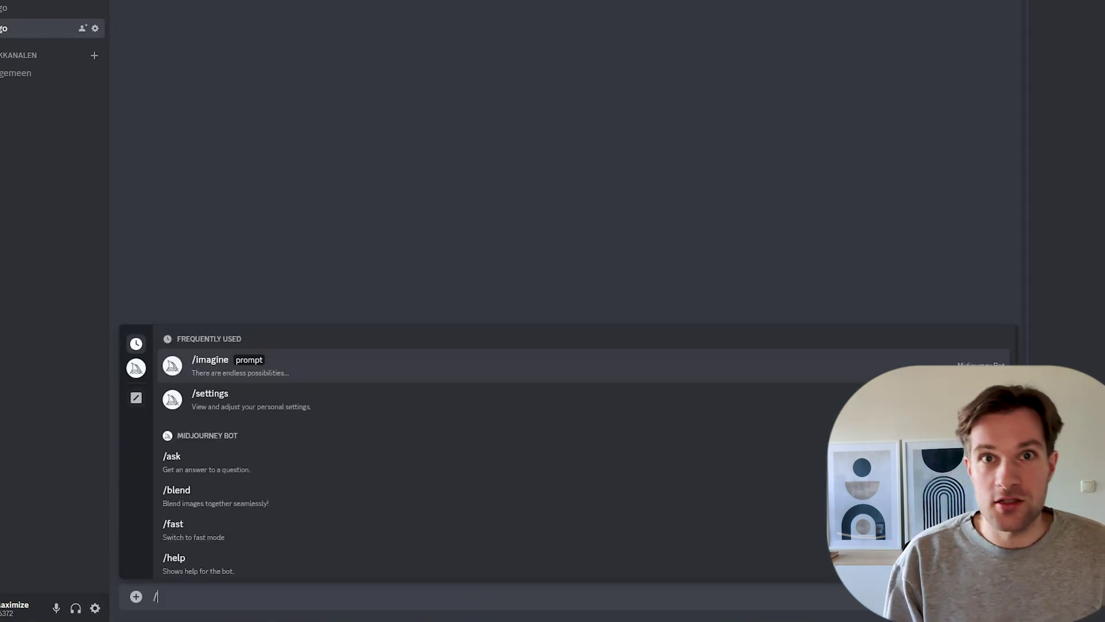
{"action": "key", "text": "Tab"}
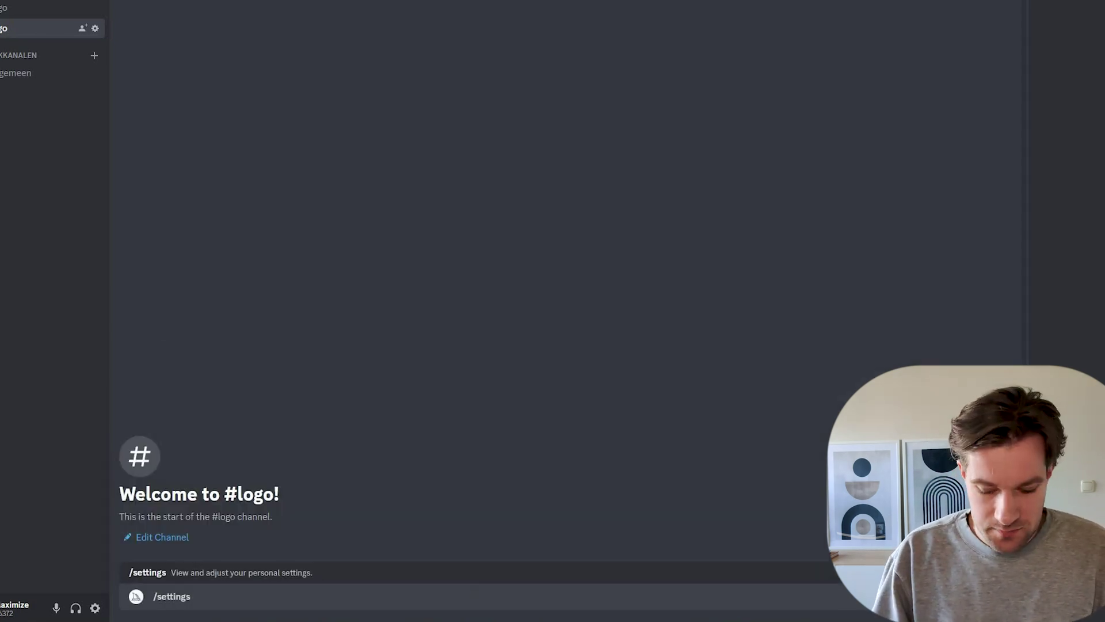
{"action": "key", "text": "Return"}
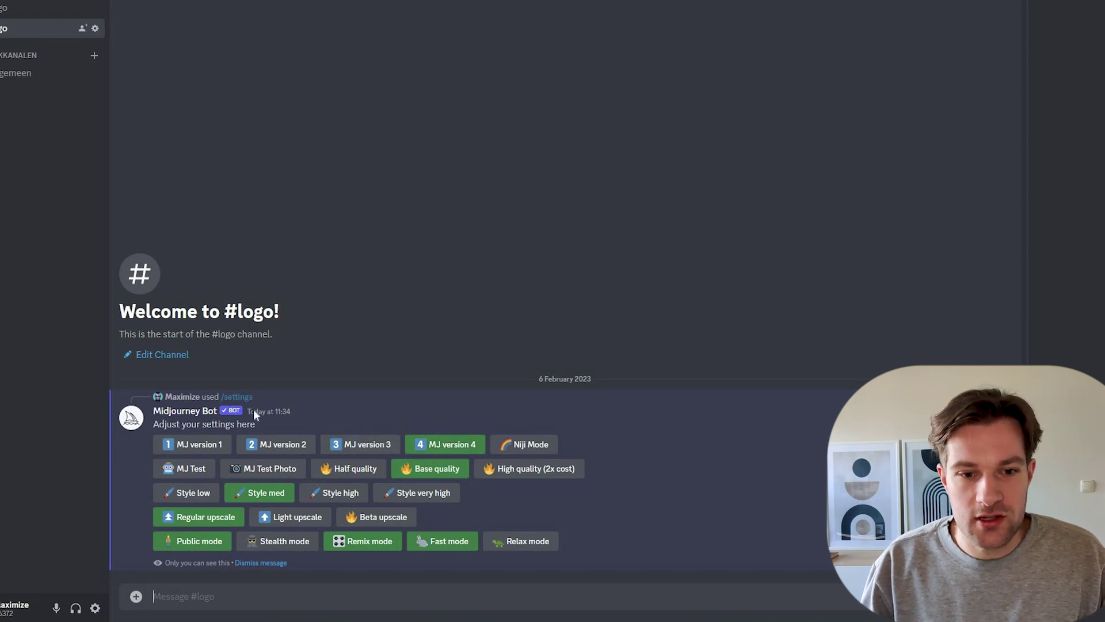
{"action": "left_click", "coordinate": [448, 449]}
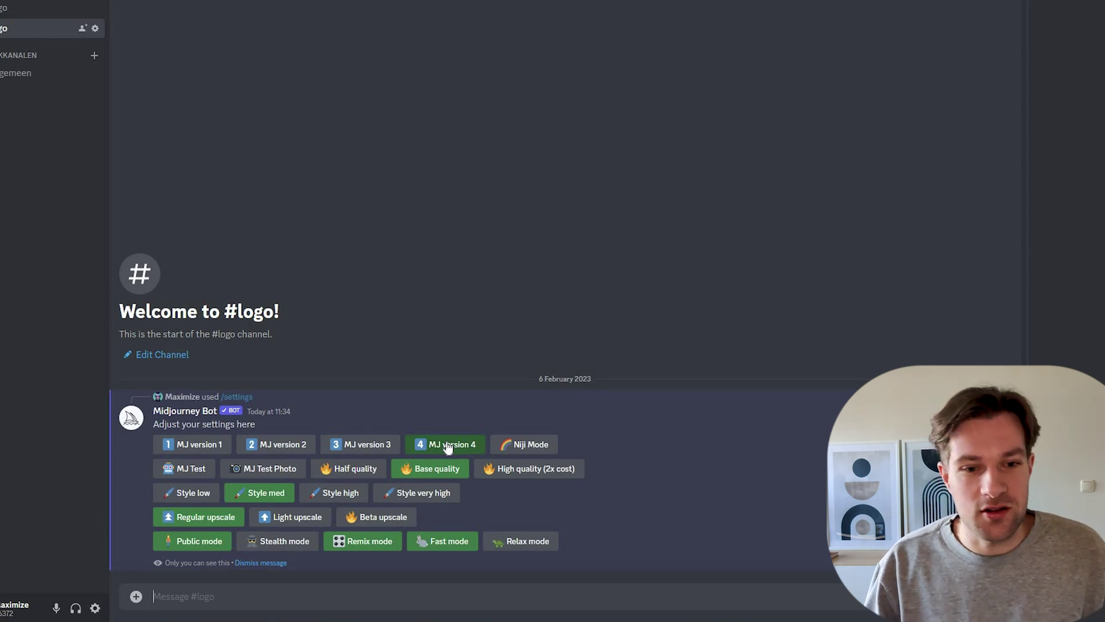
{"action": "left_click", "coordinate": [281, 496]}
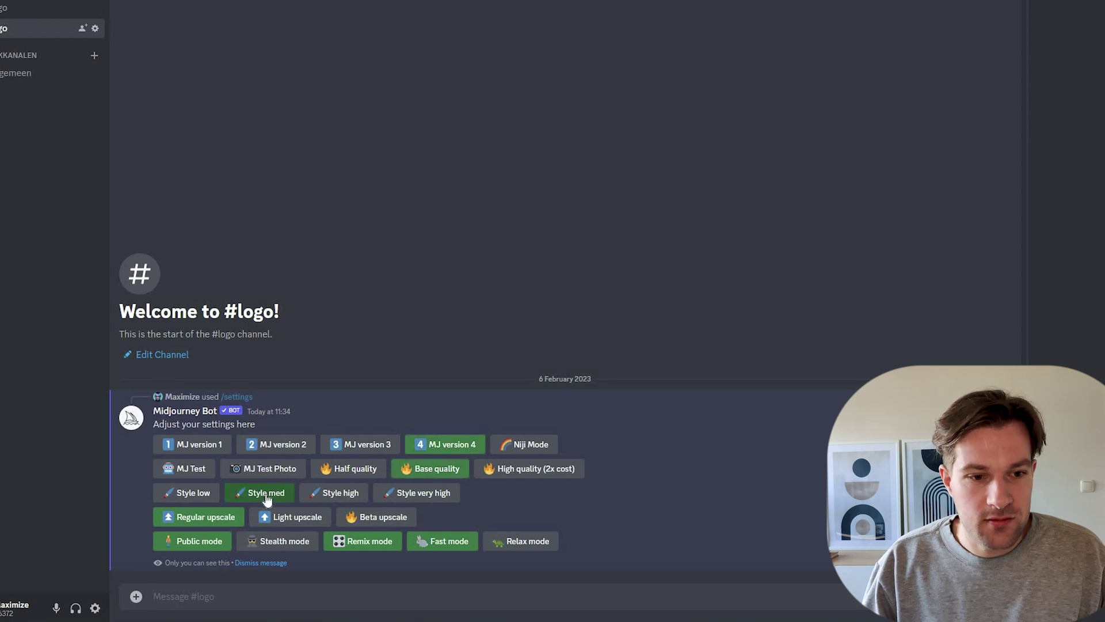
{"action": "left_click", "coordinate": [205, 518]}
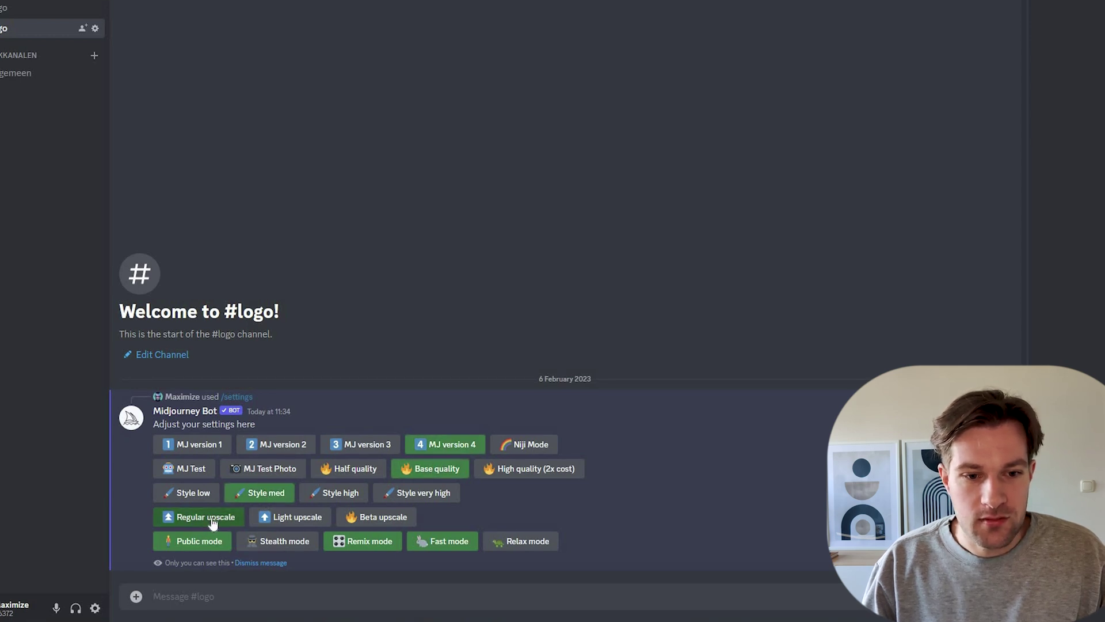
{"action": "left_click", "coordinate": [369, 544]}
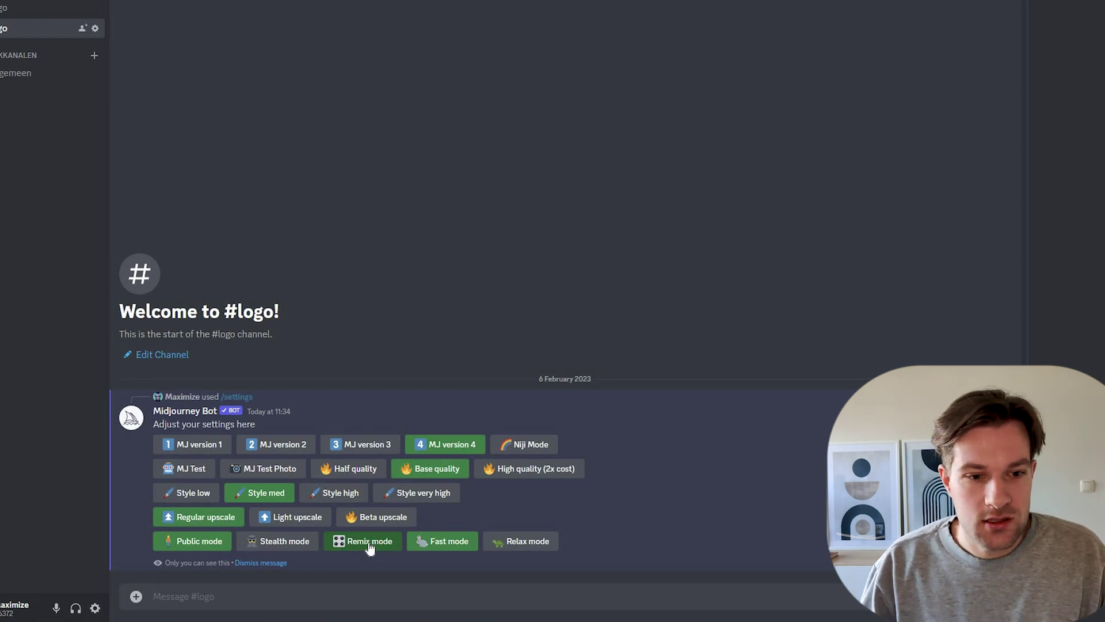
{"action": "left_click", "coordinate": [256, 564]}
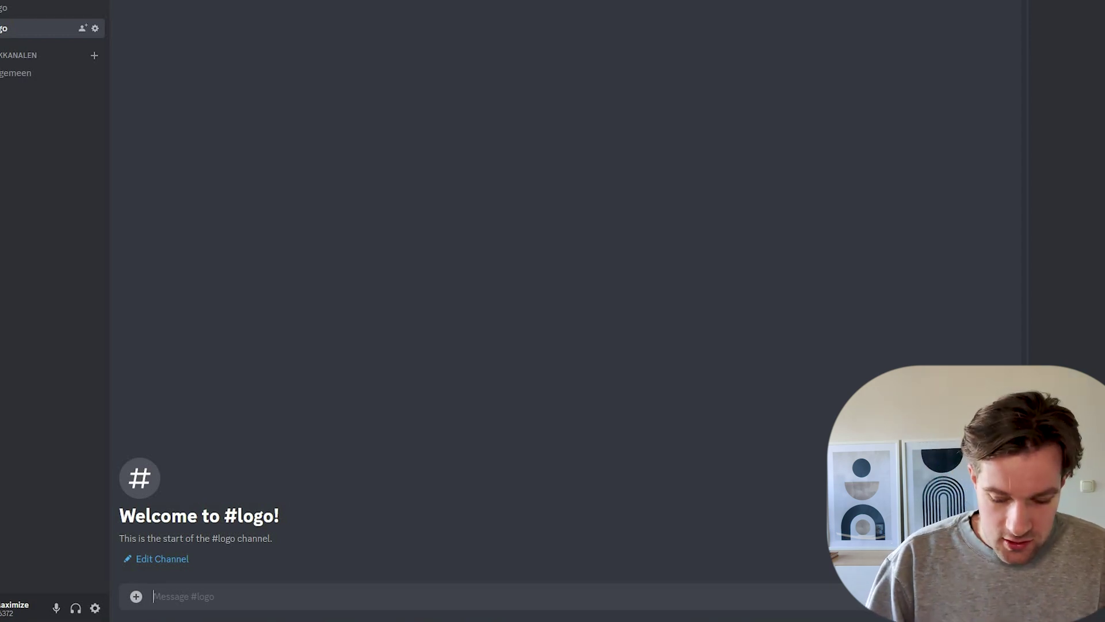
Generate images with the /imagine prompt "logo for energy drink" and view the resulting grid enlarged.
{"action": "type", "text": "/ima"}
{"action": "key", "text": "Tab"}
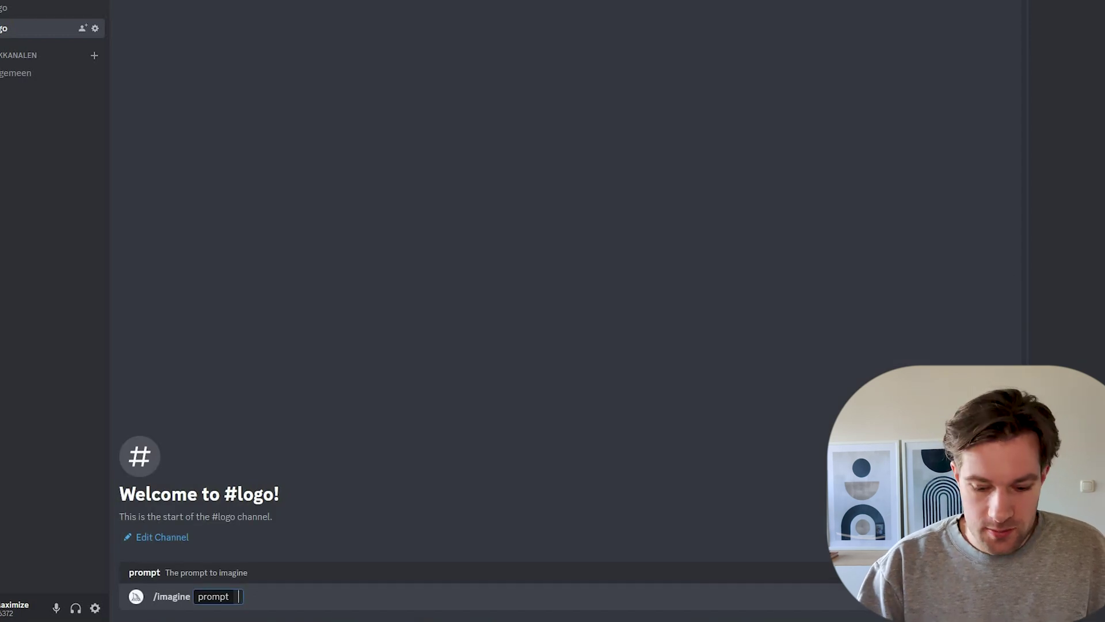
{"action": "type", "text": "log"}
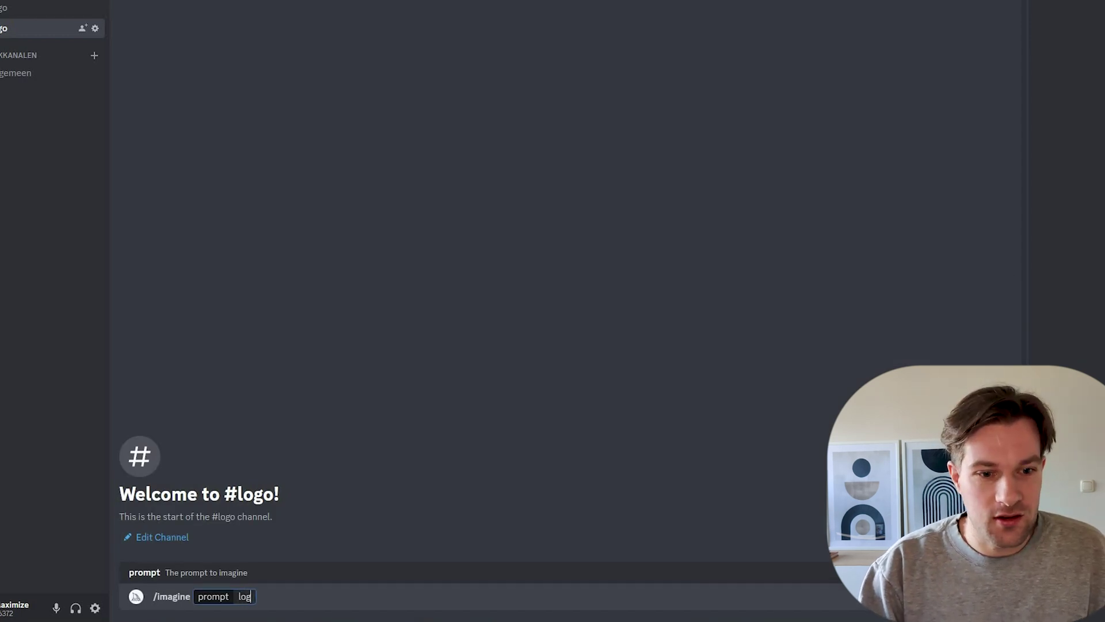
{"action": "type", "text": "o for energy drink"}
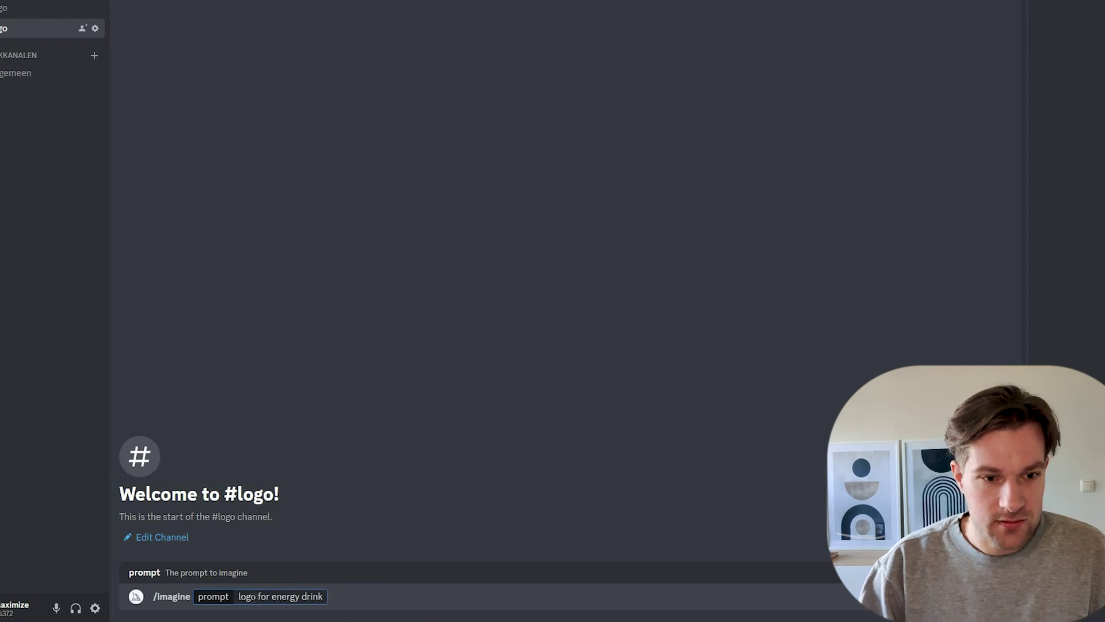
{"action": "key", "text": "Return"}
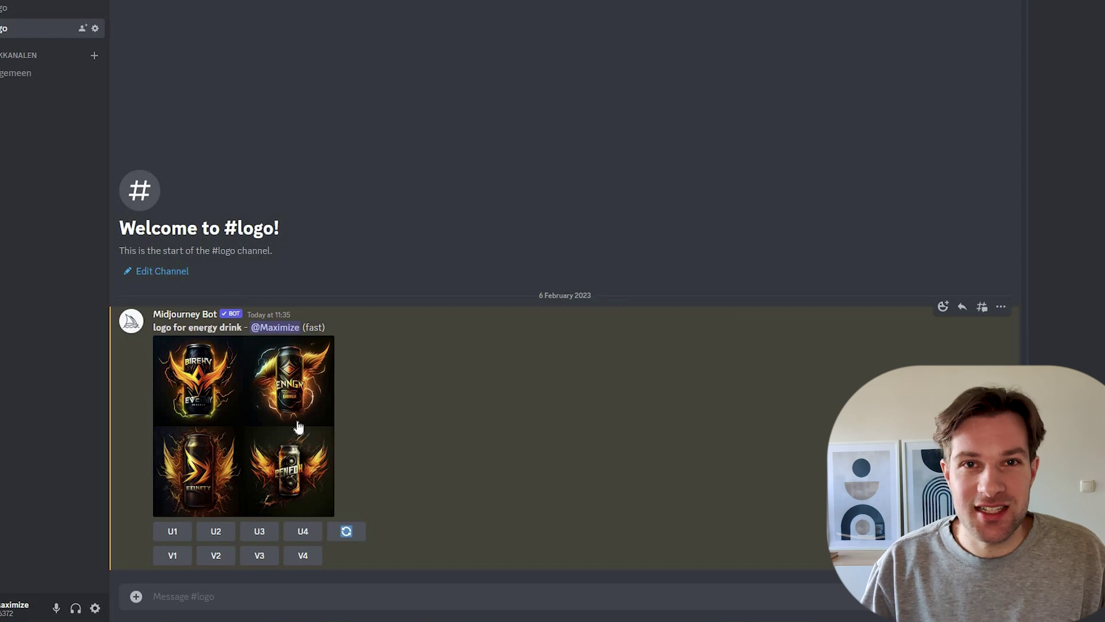
{"action": "left_click", "coordinate": [284, 426]}
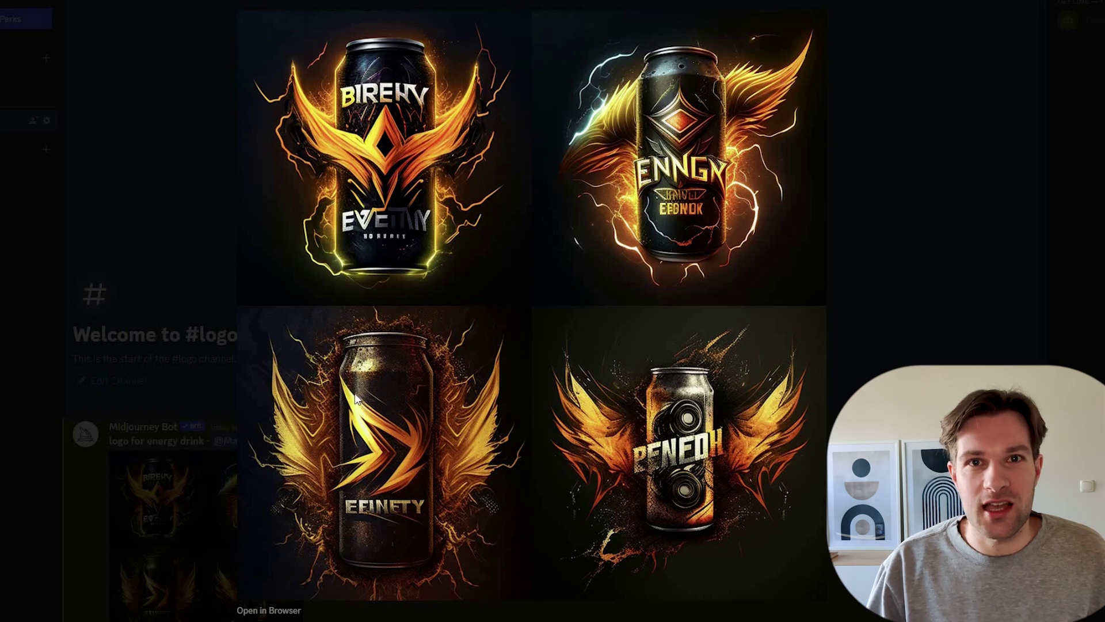
{"action": "key", "text": "Escape"}
Generate images with the /imagine prompt "logo for energy drink on white background, vector" and view the new grid enlarged.
{"action": "type", "text": "/ima"}
{"action": "key", "text": "Tab"}
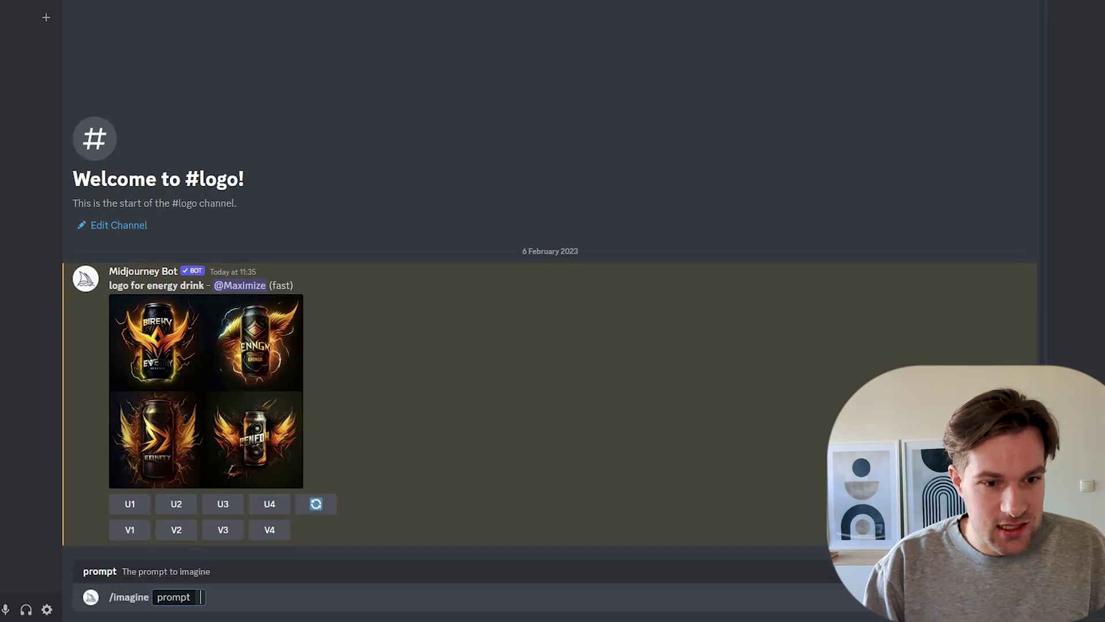
{"action": "type", "text": "logo fo"}
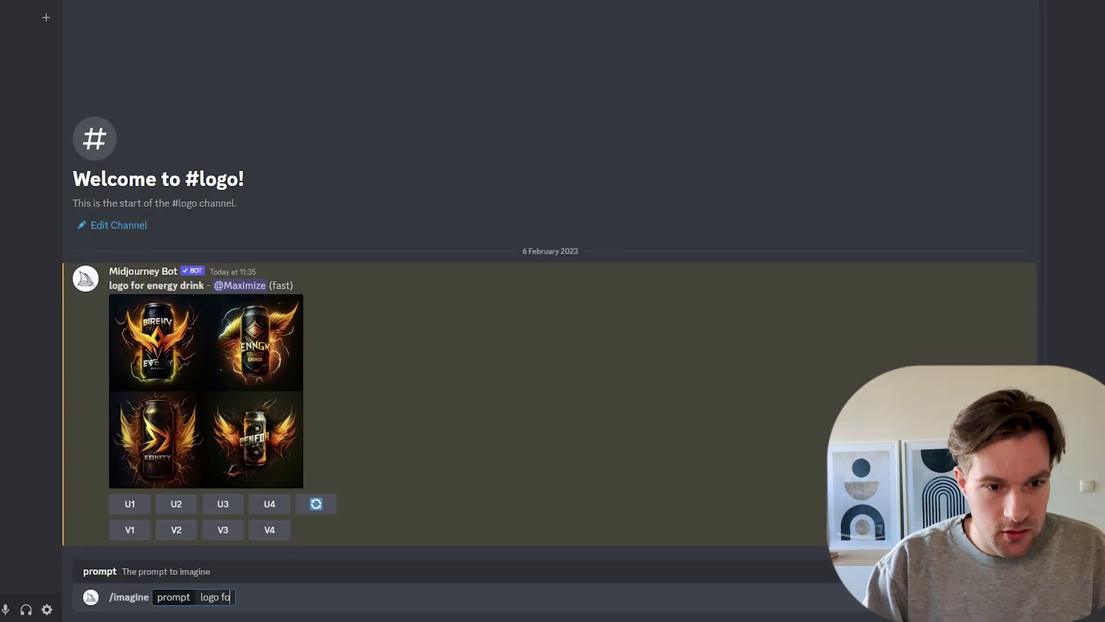
{"action": "type", "text": "r energy drink"}
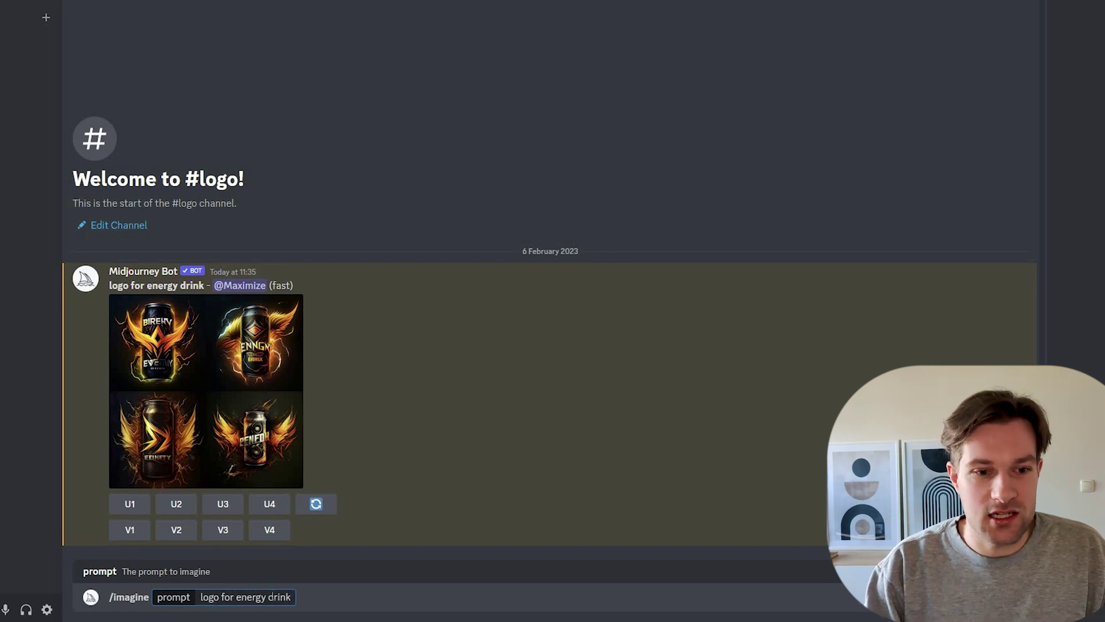
{"action": "type", "text": ", vector"}
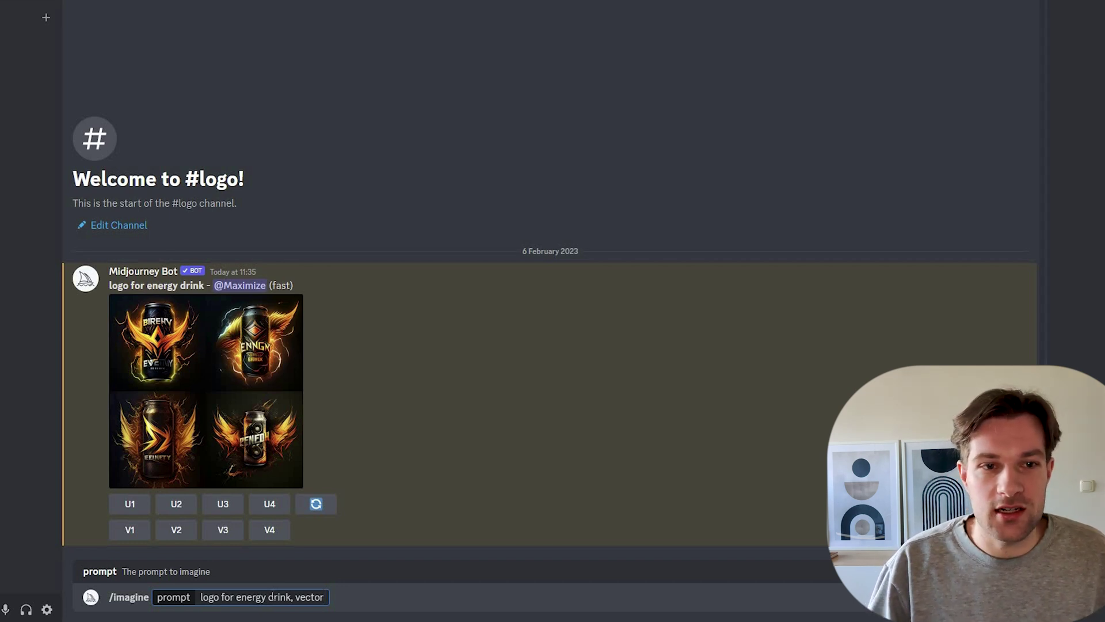
{"action": "left_click", "coordinate": [291, 597]}
{"action": "type", "text": "on white"}
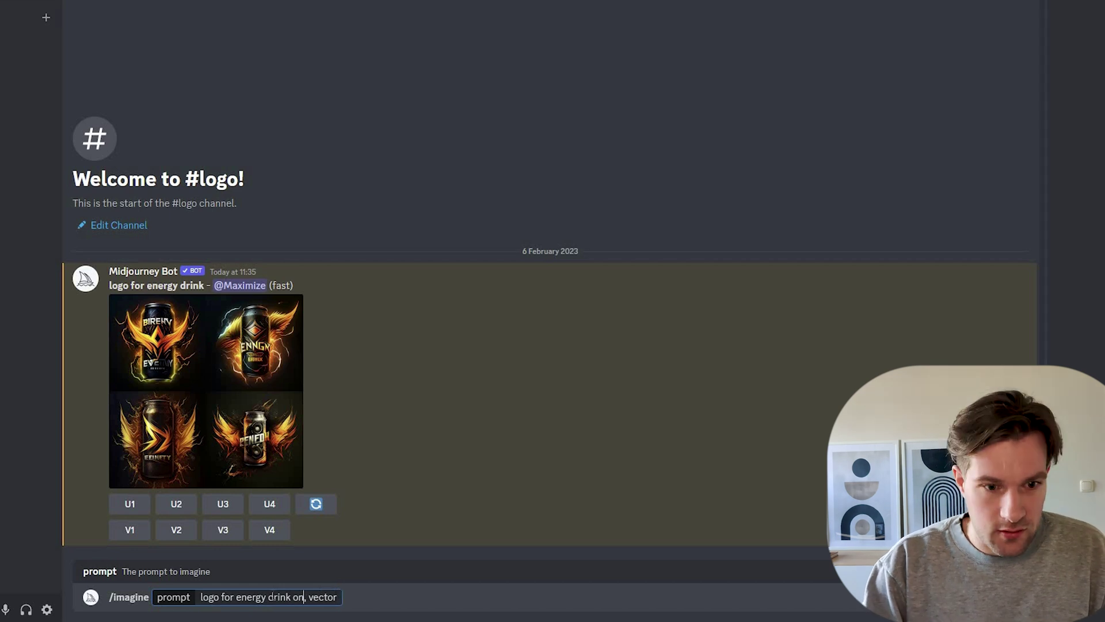
{"action": "type", "text": " background"}
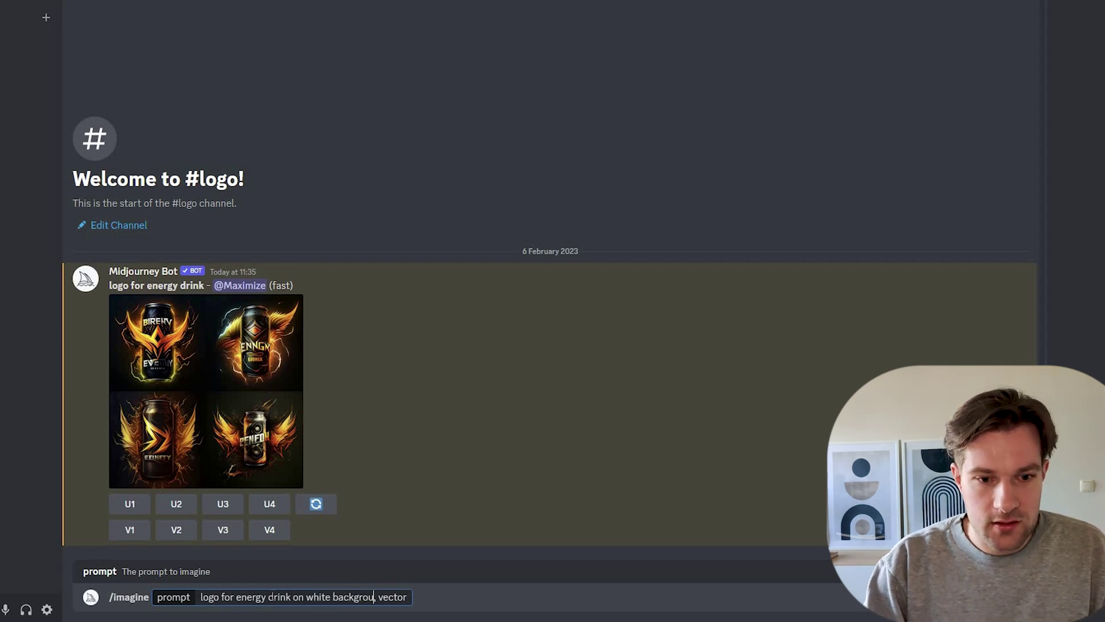
{"action": "key", "text": "Return"}
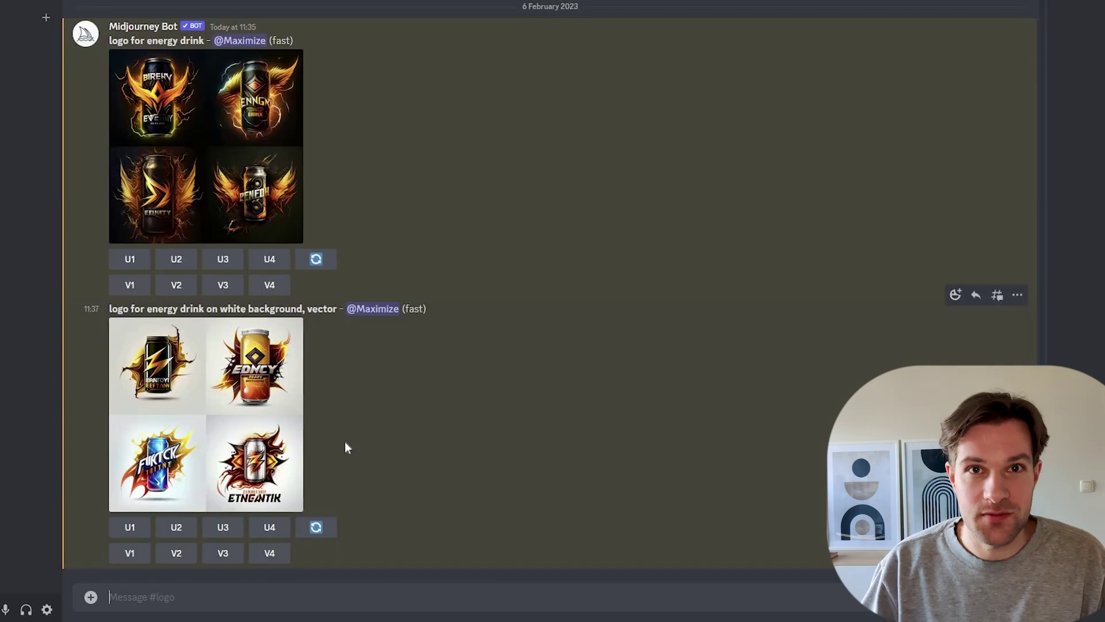
{"action": "left_click", "coordinate": [222, 435]}
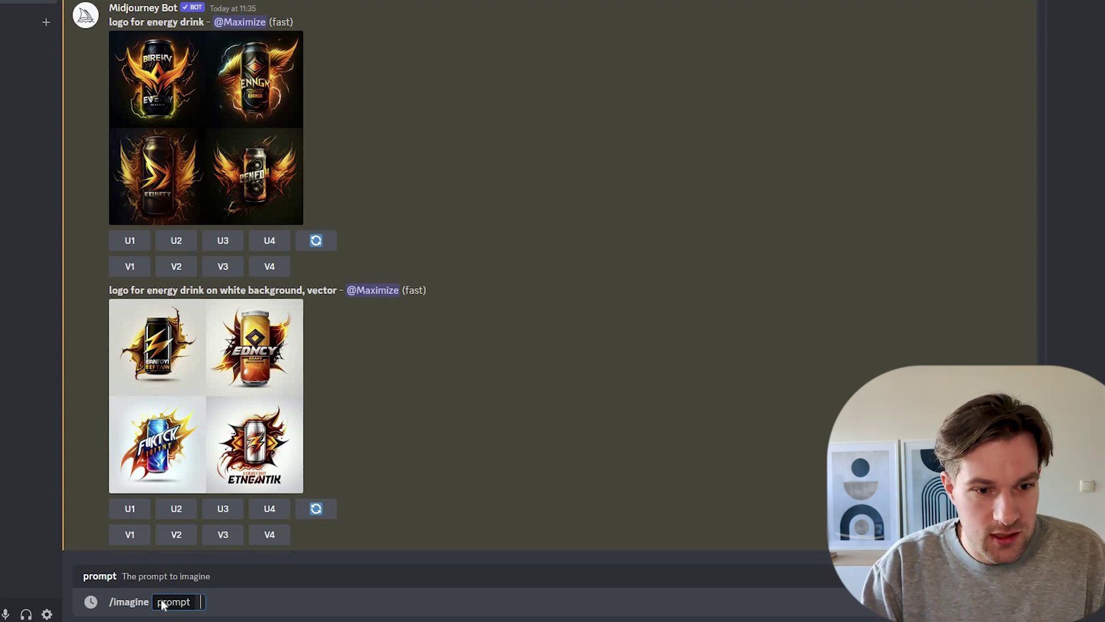
Generate images with the prompt "thunder logo for brand of energy drink on white background, vector" and inspect the enlarged grid.
{"action": "type", "text": "logo for brand of energy drink"}
{"action": "key", "text": "Home"}
{"action": "type", "text": "thunder"}
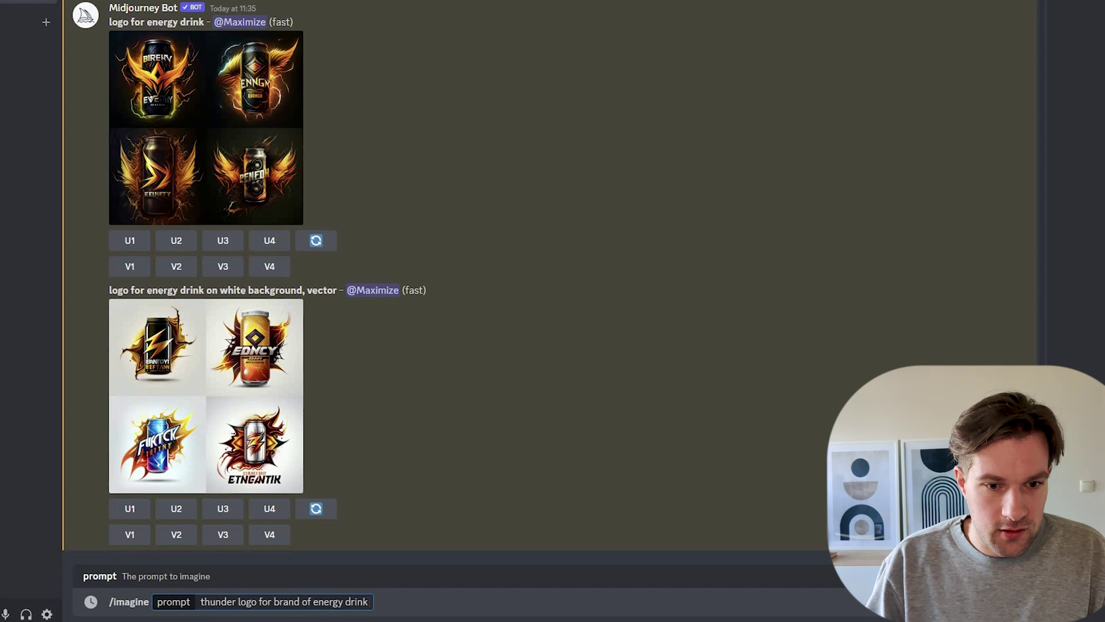
{"action": "key", "text": "End"}
{"action": "type", "text": "on white background, vector"}
{"action": "key", "text": "Return"}
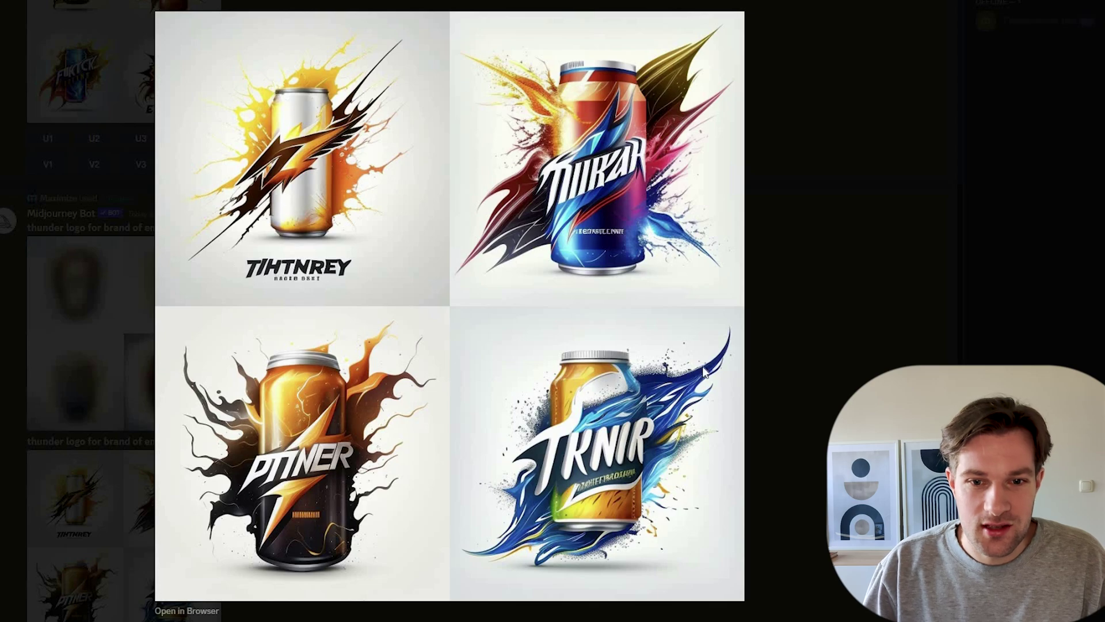
{"action": "key", "text": "Escape"}
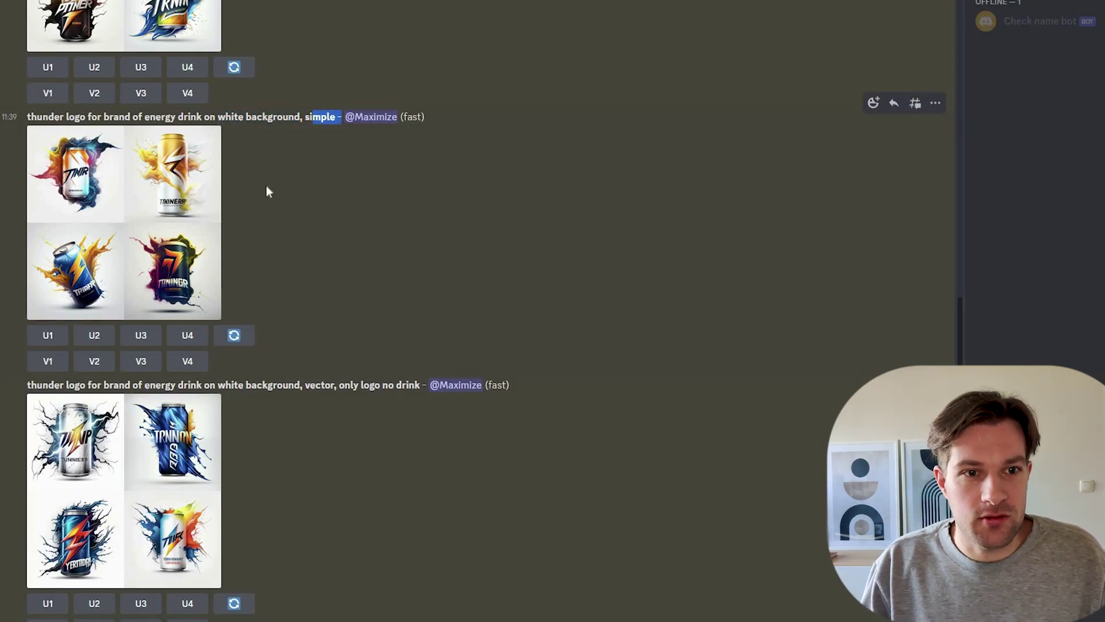
View the "simple" thunder logo grid enlarged and highlight the "letterform logo" wording in the 'zenith' prompt.
{"action": "left_click", "coordinate": [207, 184]}
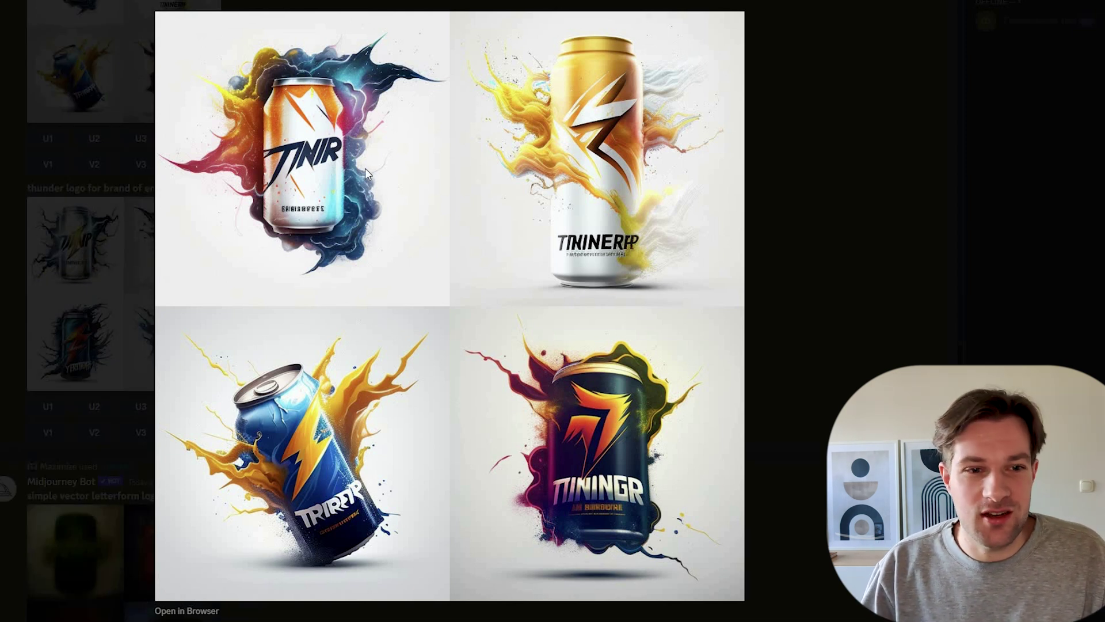
{"action": "key", "text": "Escape"}
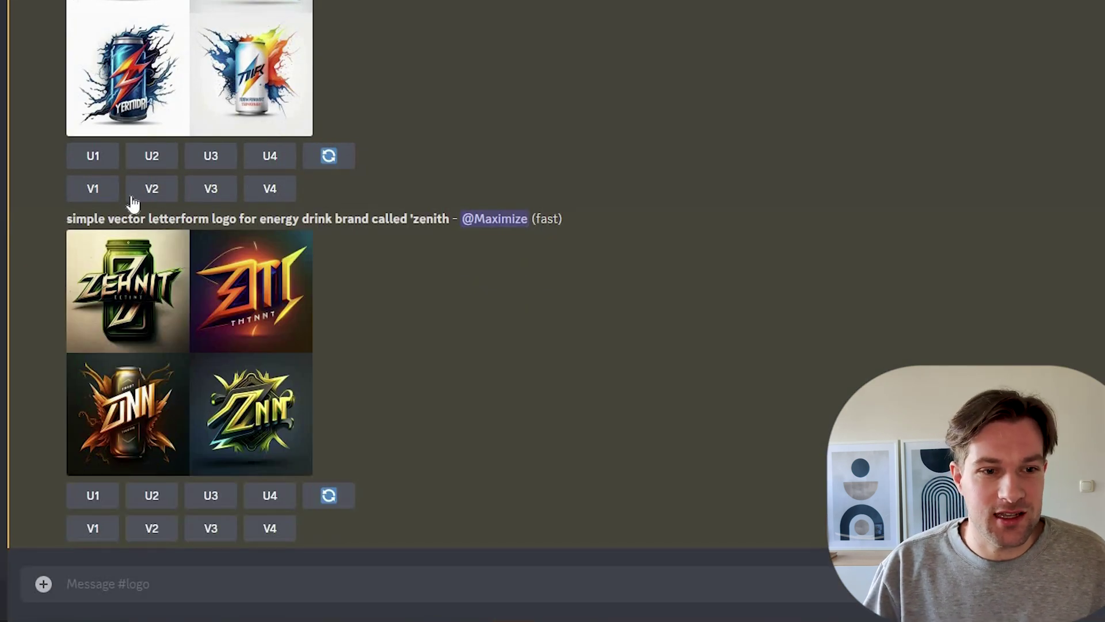
{"action": "left_click_drag", "start_coordinate": [225, 223], "coordinate": [150, 220]}
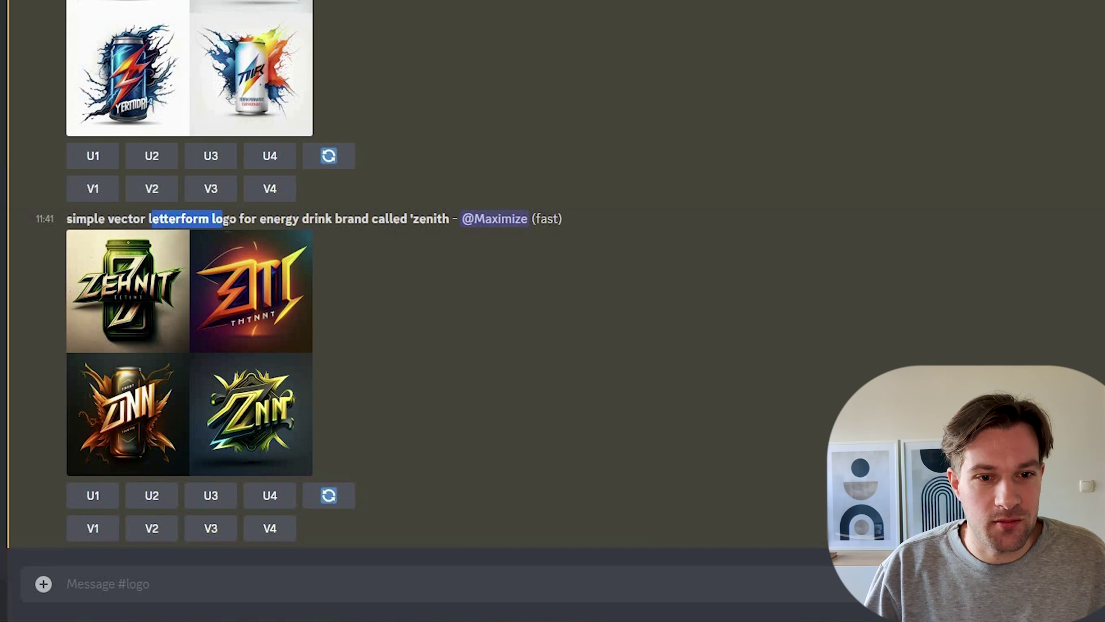
{"action": "left_click_drag", "start_coordinate": [223, 220], "coordinate": [229, 220]}
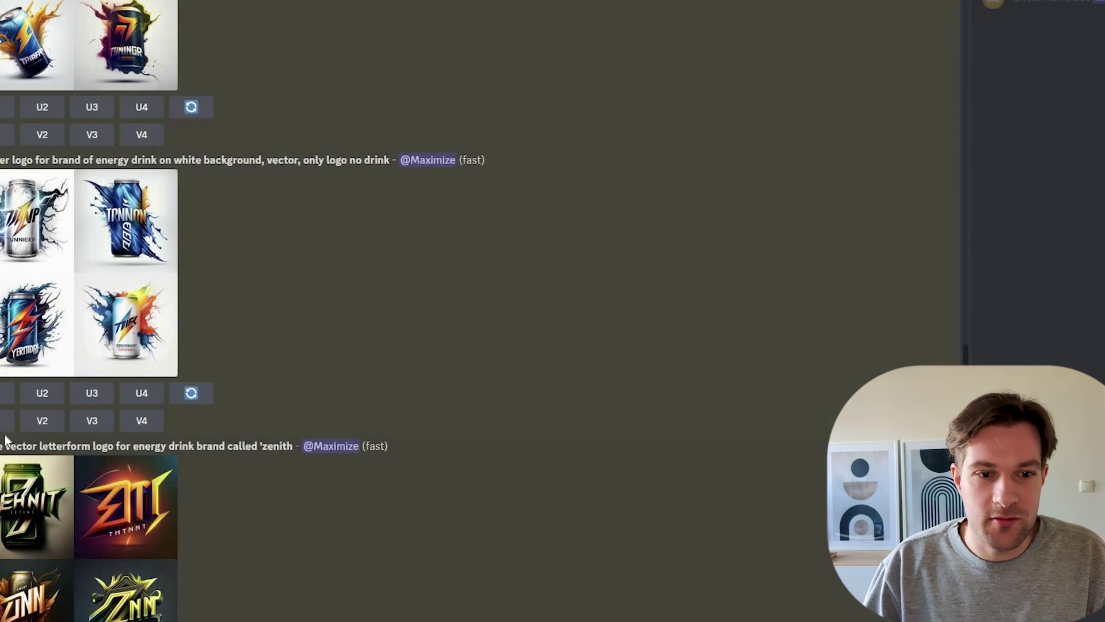
Highlight the white-background 'zenith' prompt up to the brand name and inspect its enlarged logo grid.
{"action": "left_click_drag", "start_coordinate": [50, 286], "coordinate": [373, 297]}
{"action": "left_click", "coordinate": [230, 594]}
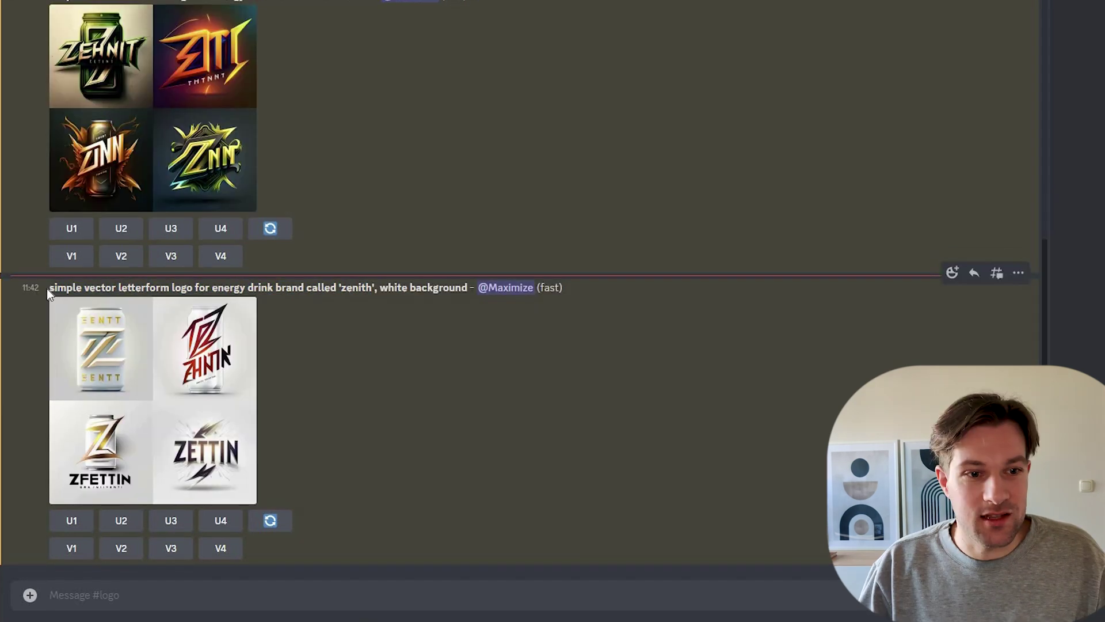
{"action": "left_click_drag", "start_coordinate": [49, 287], "coordinate": [374, 288]}
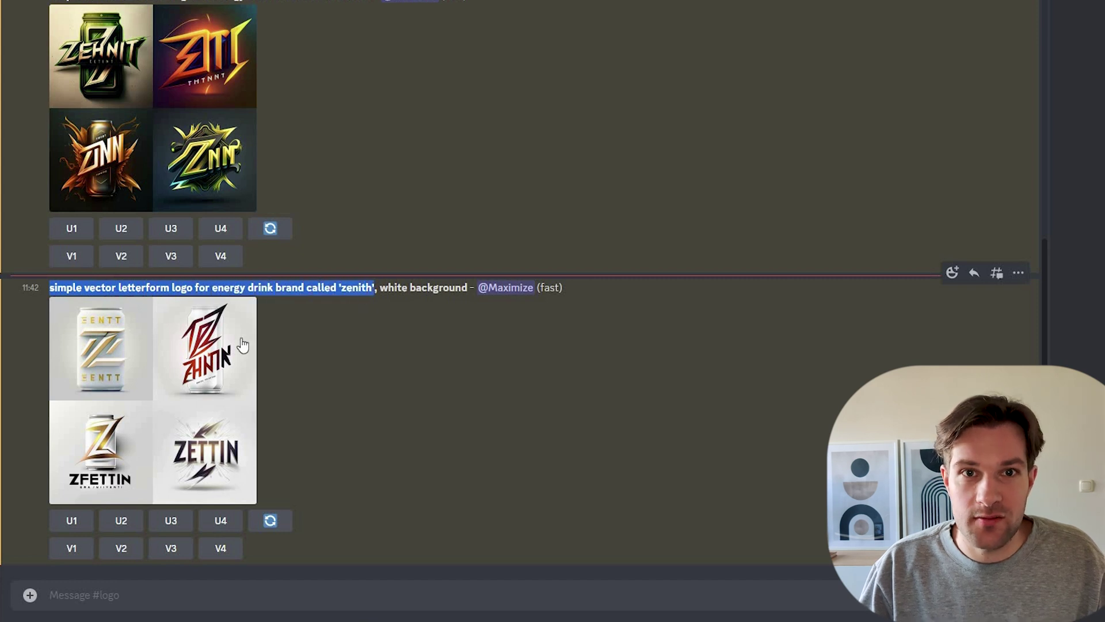
{"action": "left_click", "coordinate": [160, 367]}
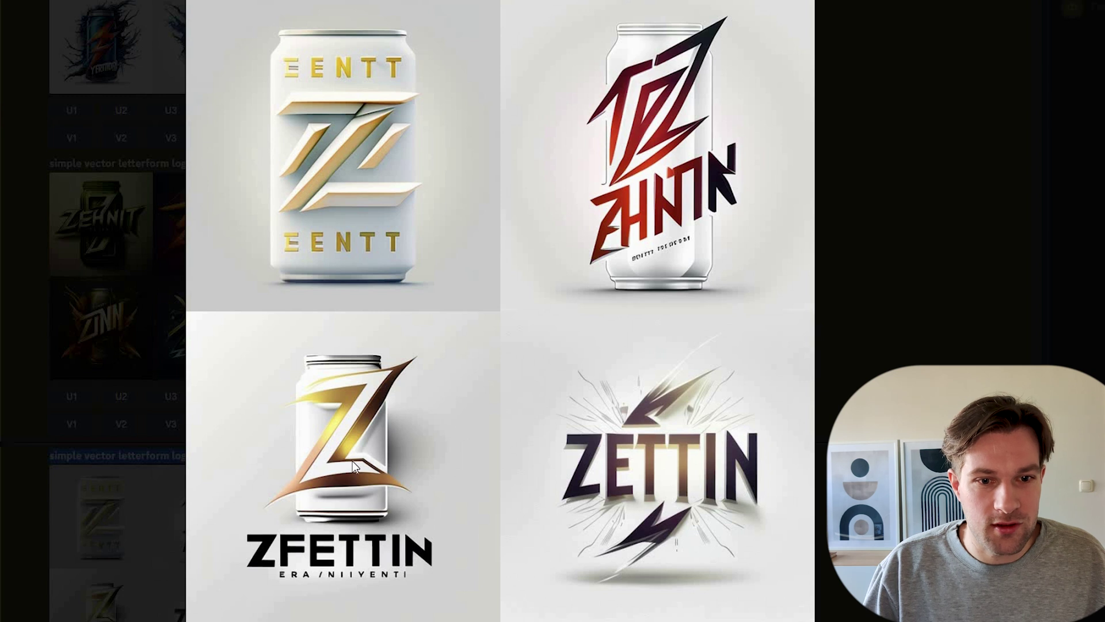
{"action": "key", "text": "Escape"}
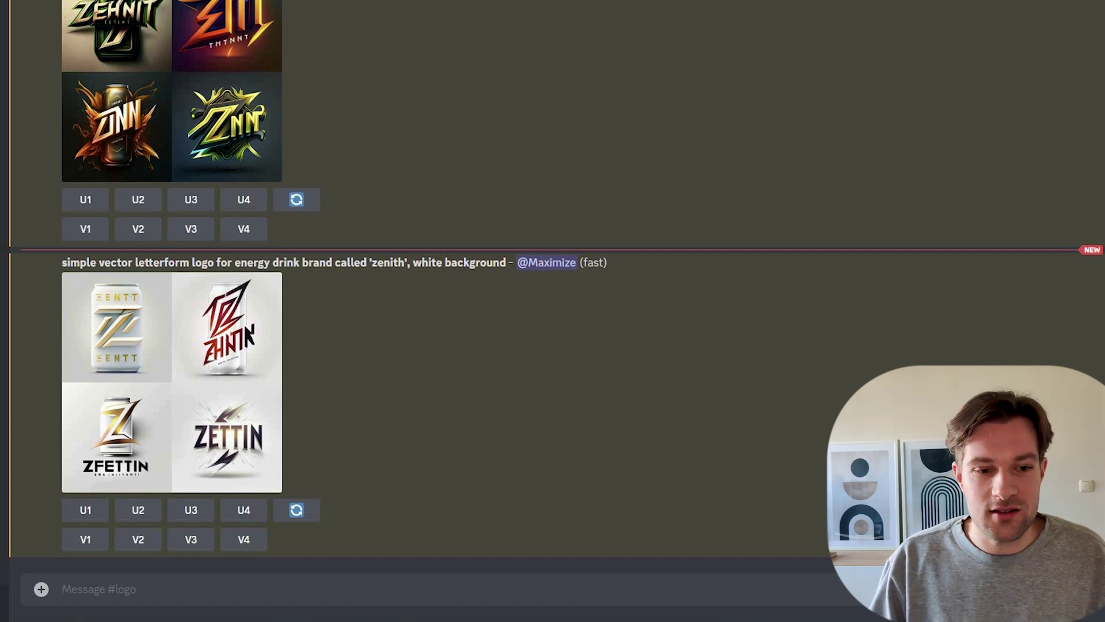
Generate images with the /imagine prompt "a logo for a clothing brand called 'leafy', artistic, white background".
{"action": "type", "text": "/imagine"}
{"action": "key", "text": "Tab"}
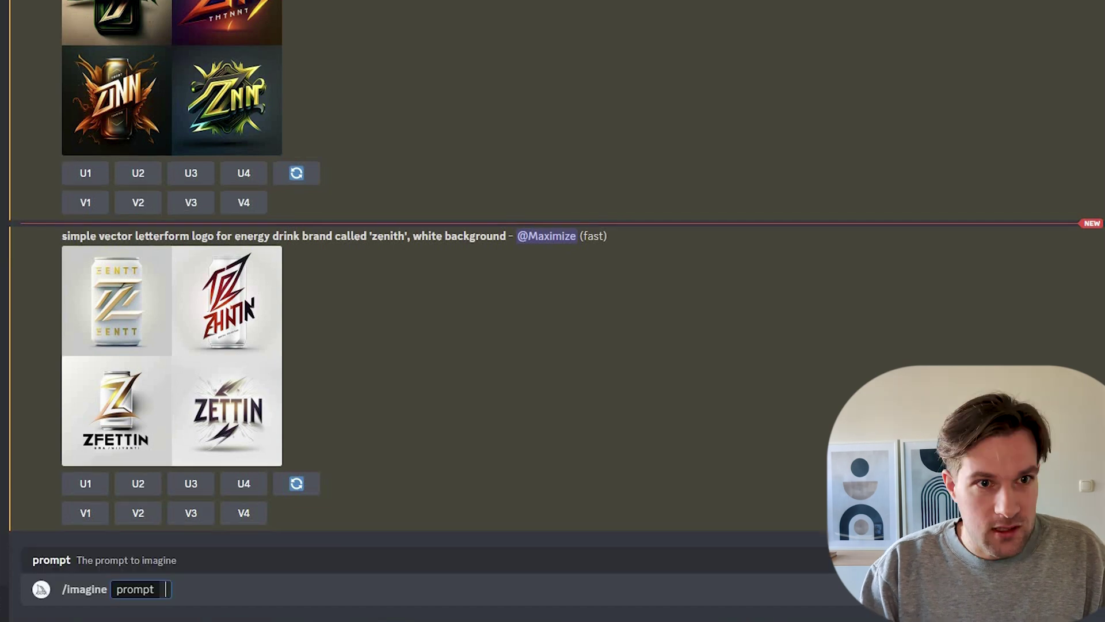
{"action": "type", "text": "a logoo fo"}
{"action": "key", "text": "BackSpace"}
{"action": "key", "text": "BackSpace"}
{"action": "key", "text": "BackSpace"}
{"action": "key", "text": "BackSpace"}
{"action": "type", "text": "for a clothing brand called 'leafy"}
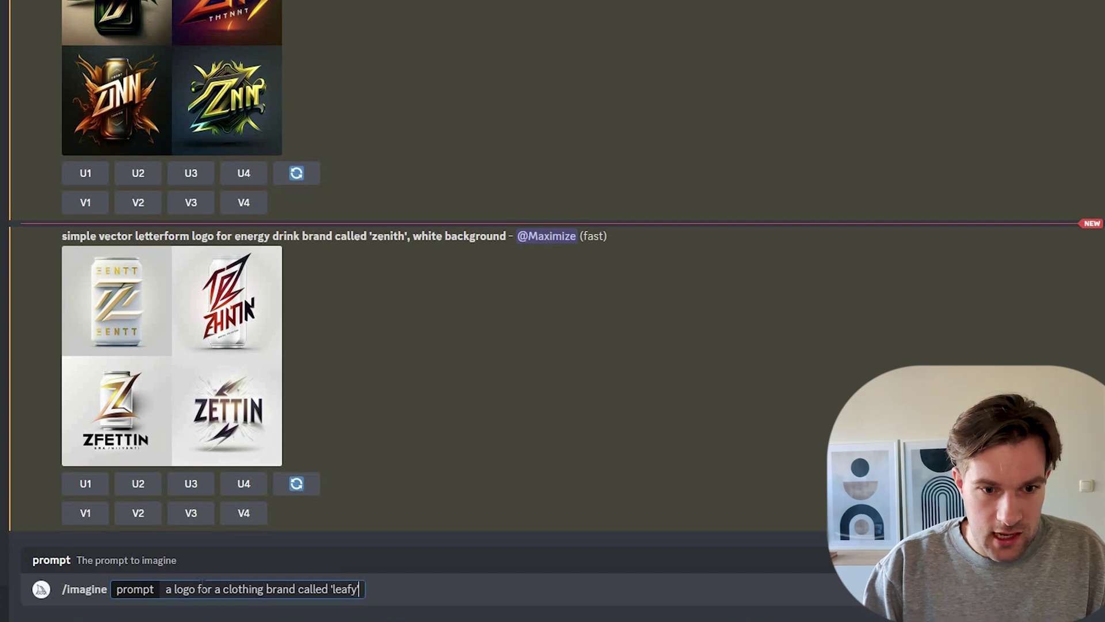
{"action": "type", "text": "', artistic"}
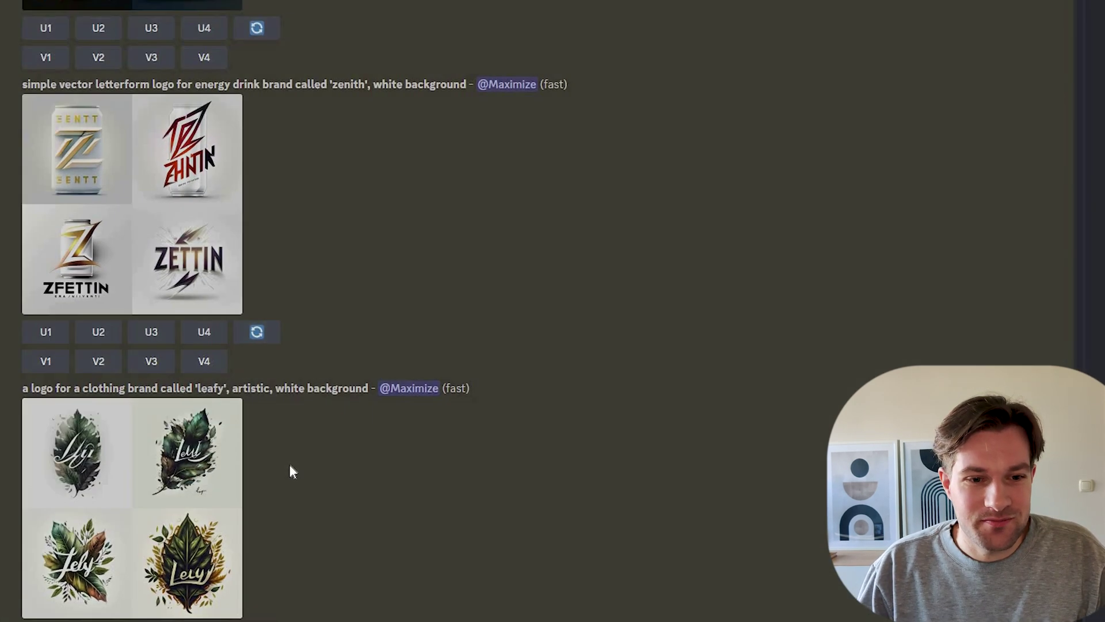
Inspect the enlarged 'leafy' clothing logo grids for the original, "without text" and "symetrical, artistic" prompts.
{"action": "left_click", "coordinate": [262, 352]}
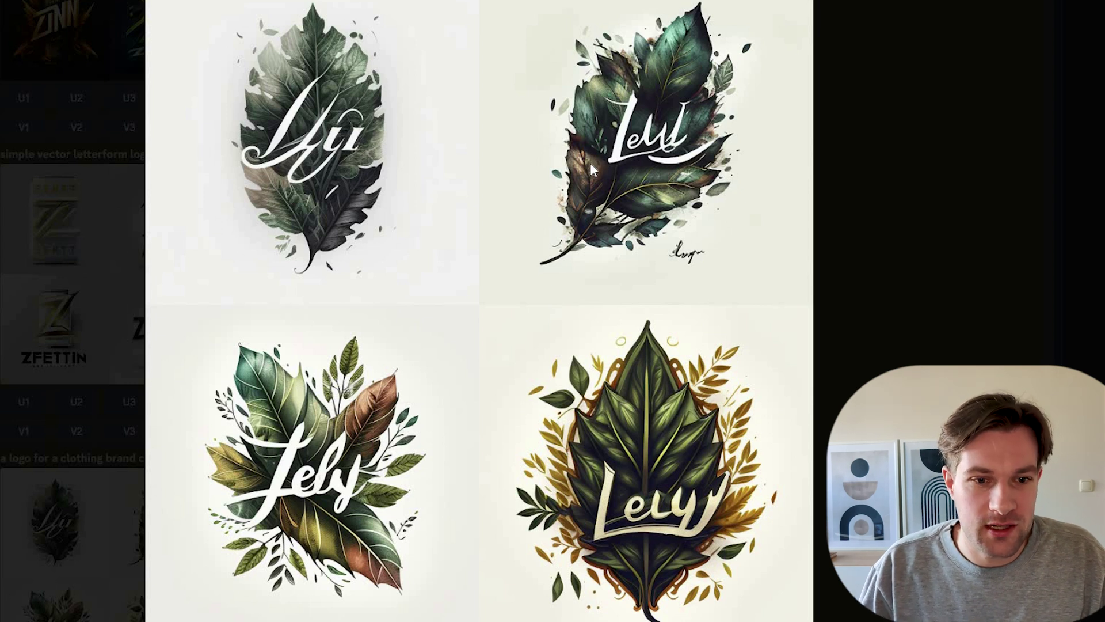
{"action": "key", "text": "Escape"}
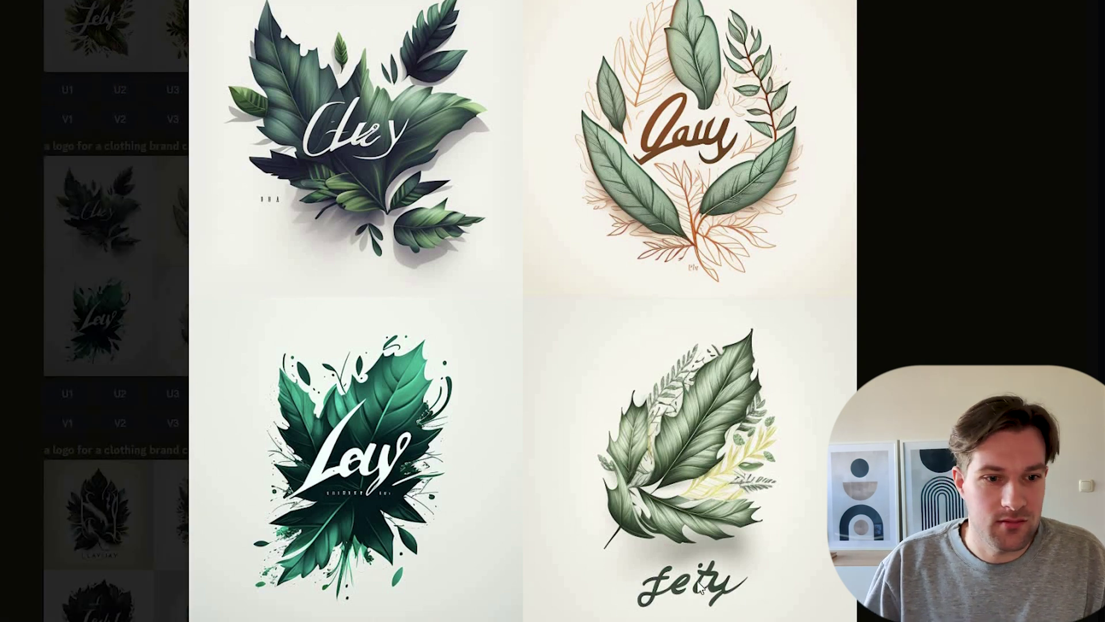
{"action": "key", "text": "Escape"}
{"action": "left_click", "coordinate": [98, 516]}
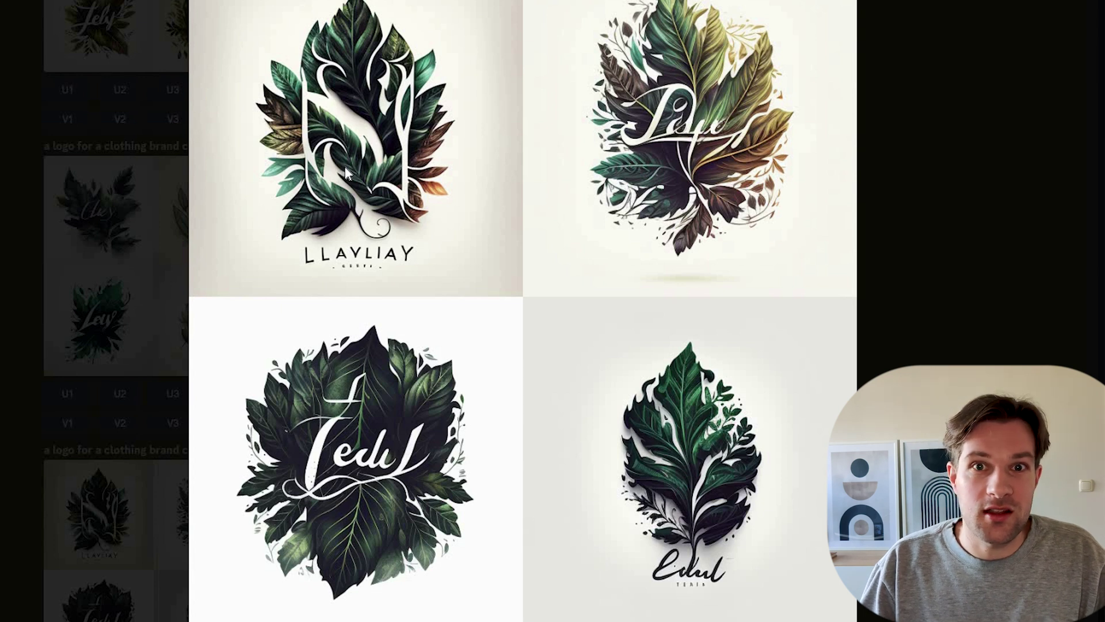
{"action": "left_click", "coordinate": [117, 493]}
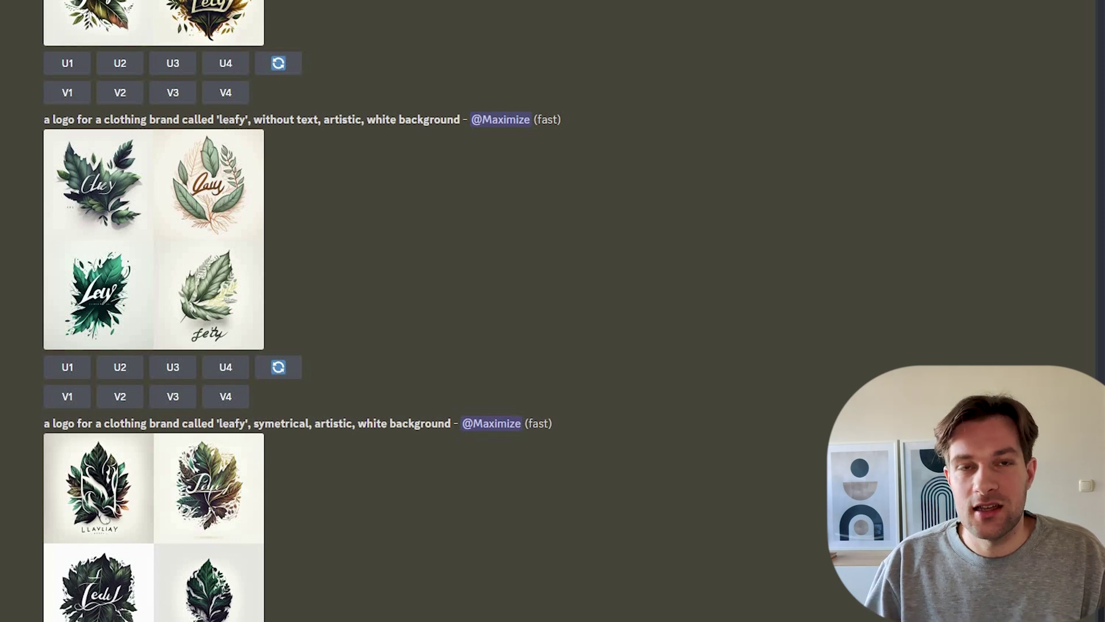
Review the first 'leafy' logo grid enlarged again, then view the "symetrical, simple" grid enlarged.
{"action": "scroll", "coordinate": [154, 287], "scroll_direction": "up", "scroll_amount": 3}
{"action": "left_click", "coordinate": [154, 115]}
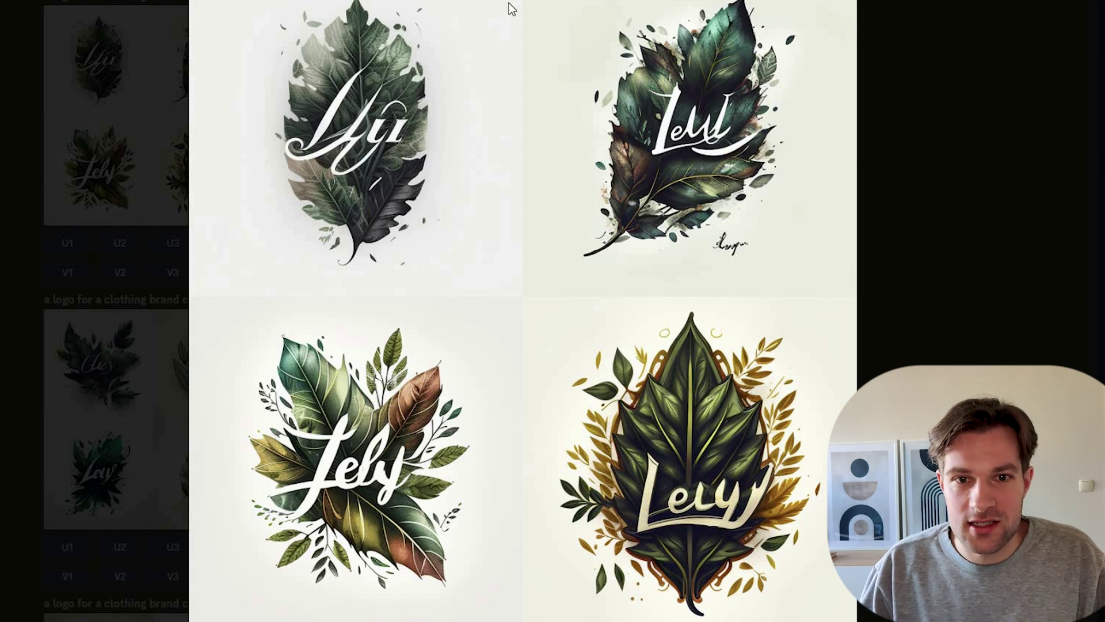
{"action": "key", "text": "Escape"}
{"action": "scroll", "coordinate": [380, 403], "scroll_direction": "down", "scroll_amount": 3}
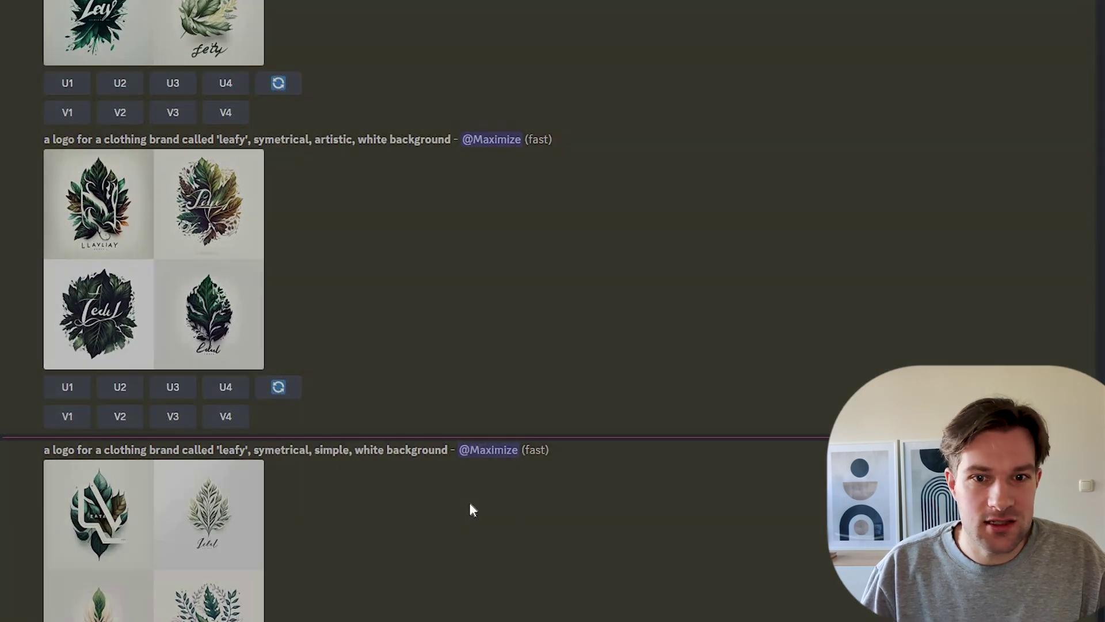
{"action": "left_click", "coordinate": [230, 509]}
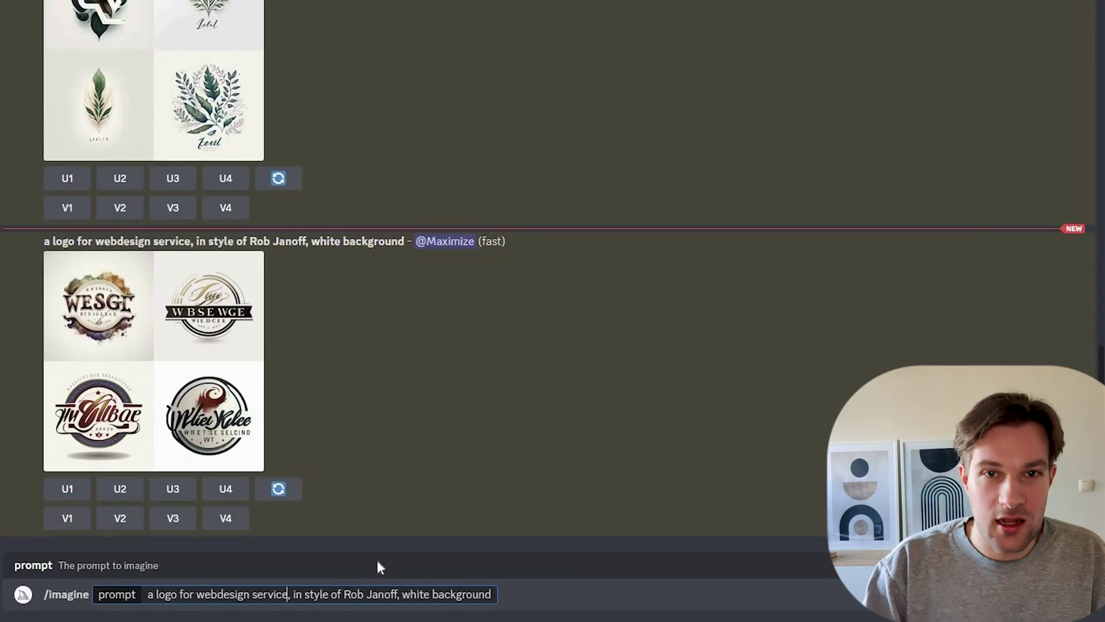
Add "called 'create'" after "webdesign service" in the prompt and view Paul Rand's logos in the browser for a style reference.
{"action": "type", "text": "called 'crea"}
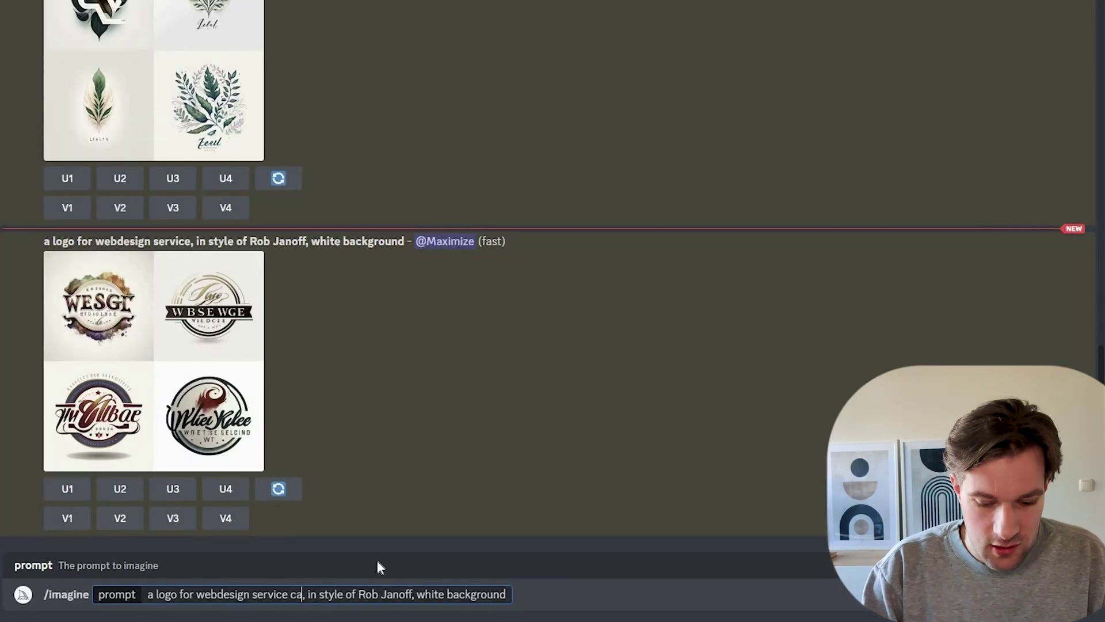
{"action": "type", "text": "te'"}
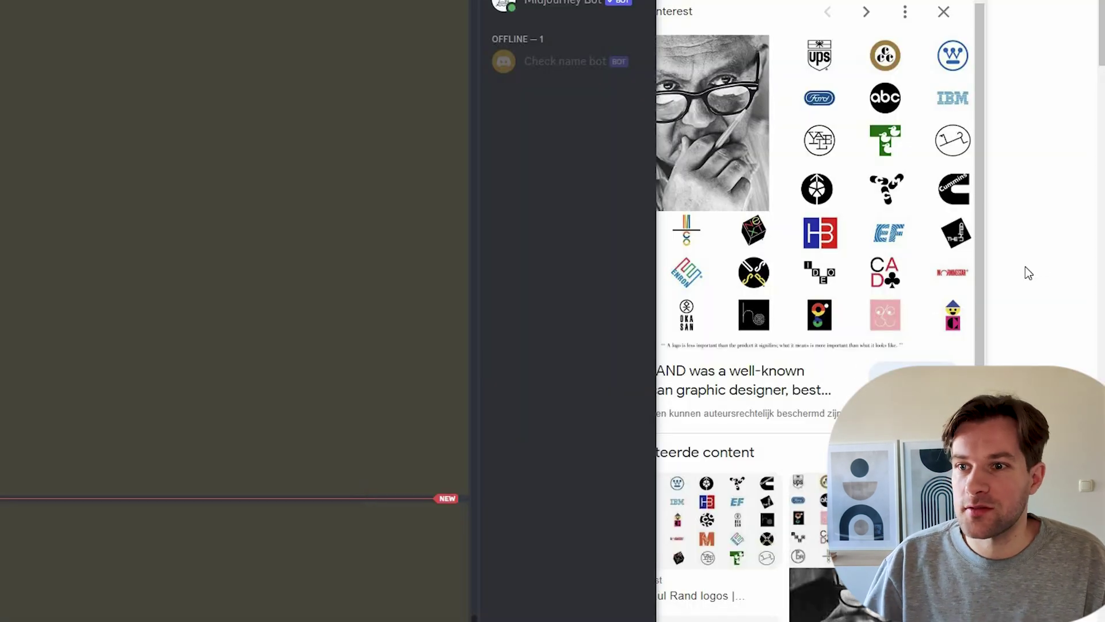
{"action": "left_click", "coordinate": [702, 380]}
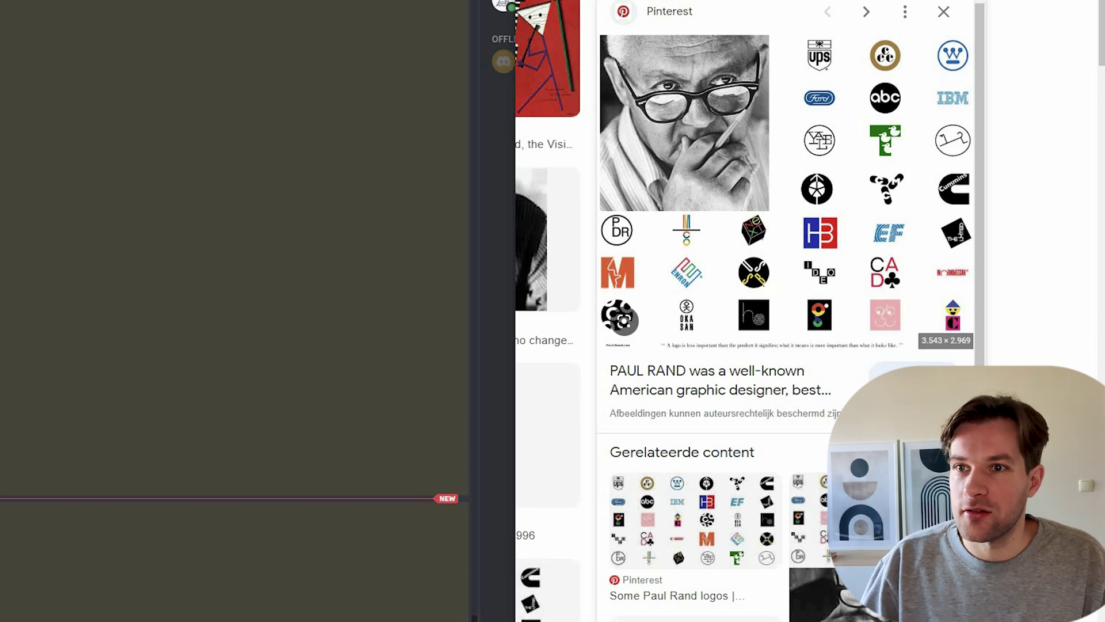
{"action": "left_click", "coordinate": [719, 1]}
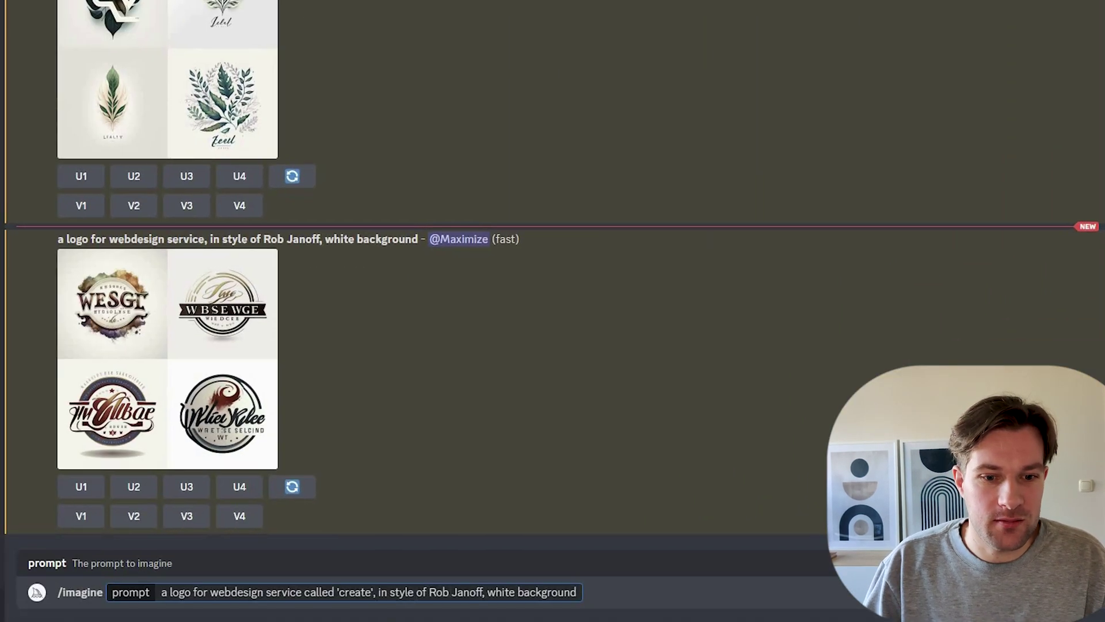
Replace the Rob Janoff style wording with "Paul Rand", add ". simple" at the prompt's end, and generate the images.
{"action": "left_click_drag", "start_coordinate": [481, 591], "coordinate": [379, 592]}
{"action": "type", "text": "Paul Rand"}
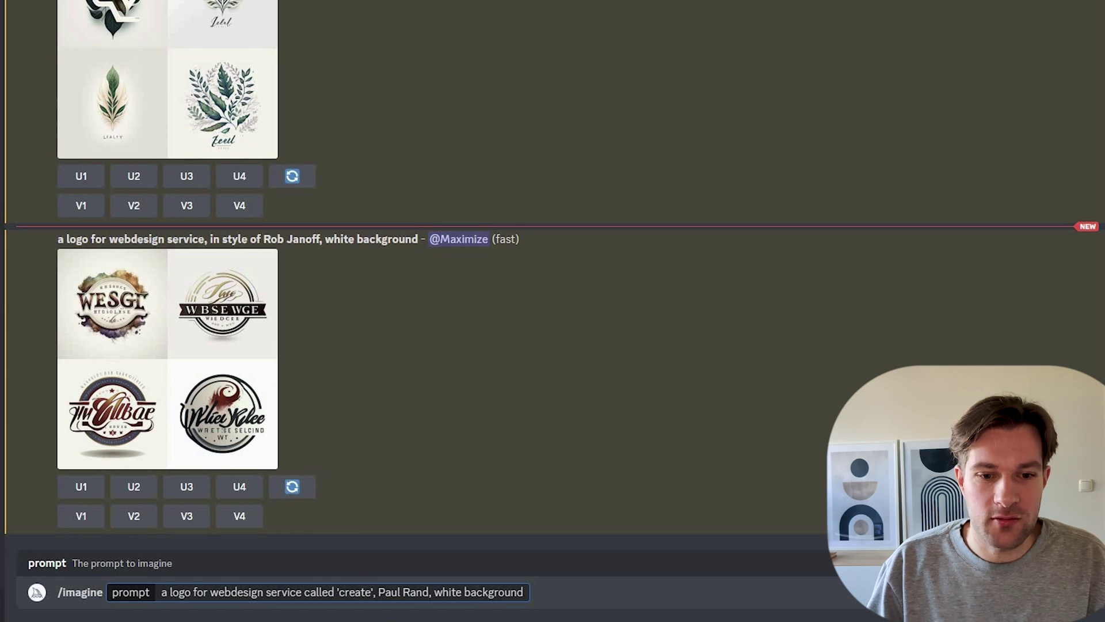
{"action": "key", "text": "End"}
{"action": "type", "text": ". sim"}
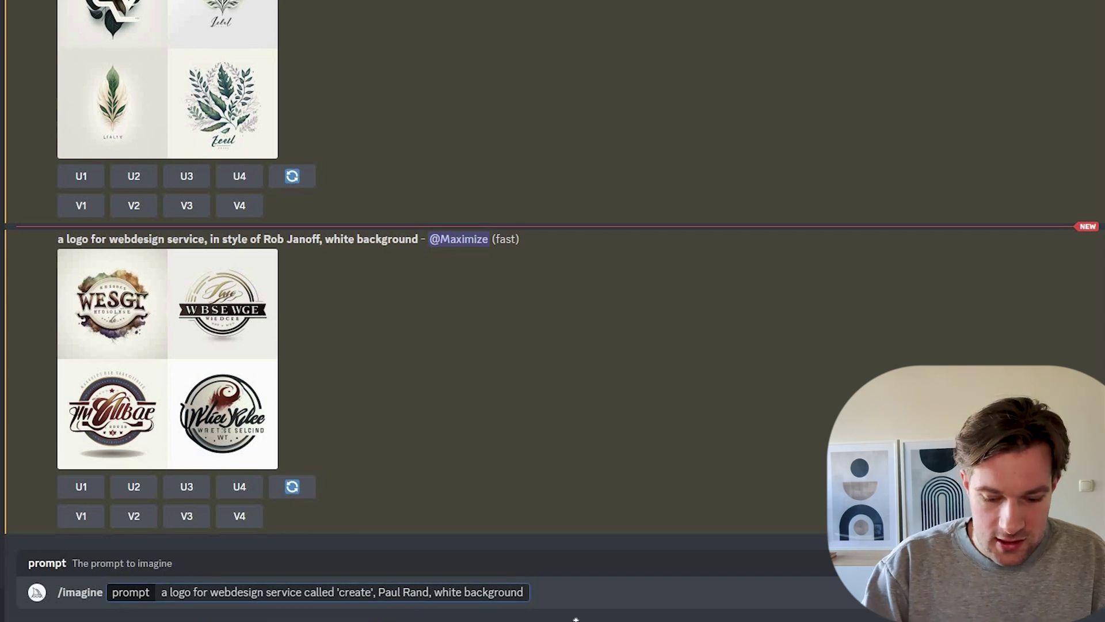
{"action": "type", "text": "ple"}
{"action": "key", "text": "Return"}
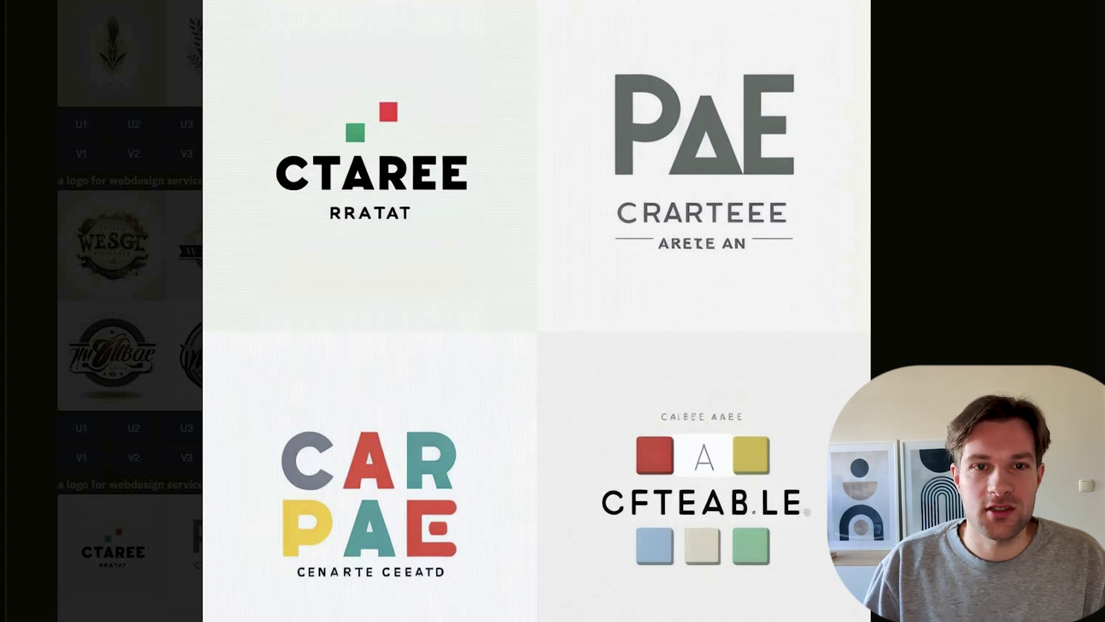
Reuse the 'create' webdesign prompt with "minimalist, white background, wordmark" after the brand name and generate the images.
{"action": "key", "text": "Escape"}
{"action": "scroll", "coordinate": [77, 269], "scroll_direction": "down", "scroll_amount": 5}
{"action": "left_click_drag", "start_coordinate": [477, 268], "coordinate": [57, 268]}
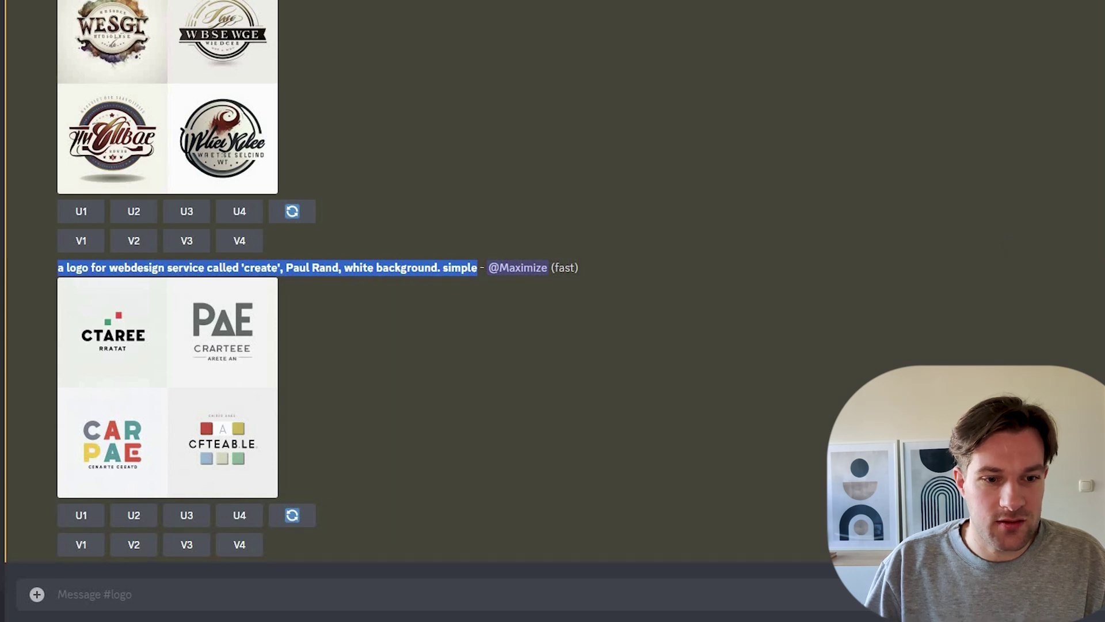
{"action": "key", "text": "ctrl+c"}
{"action": "type", "text": "/"}
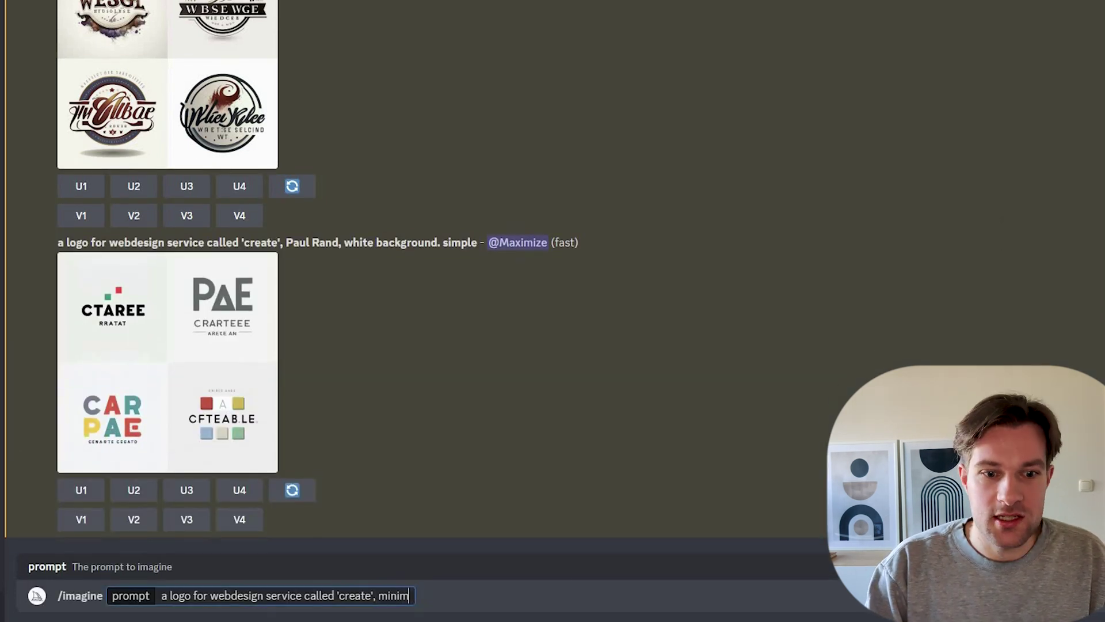
{"action": "key", "text": "BackSpace"}
{"action": "key", "text": "BackSpace"}
{"action": "type", "text": "imalist, white background, wordmark"}
{"action": "key", "text": "Return"}
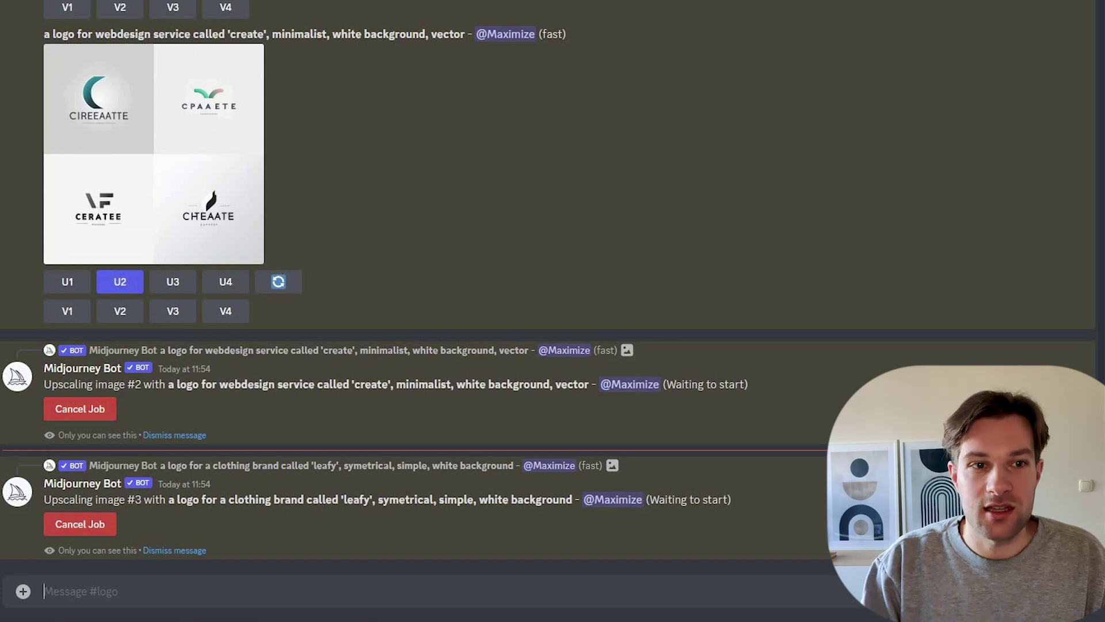
Generate images with the /imagine prompt "a logo for brand using minimalist bird mascotte".
{"action": "type", "text": "/i"}
{"action": "key", "text": "Tab"}
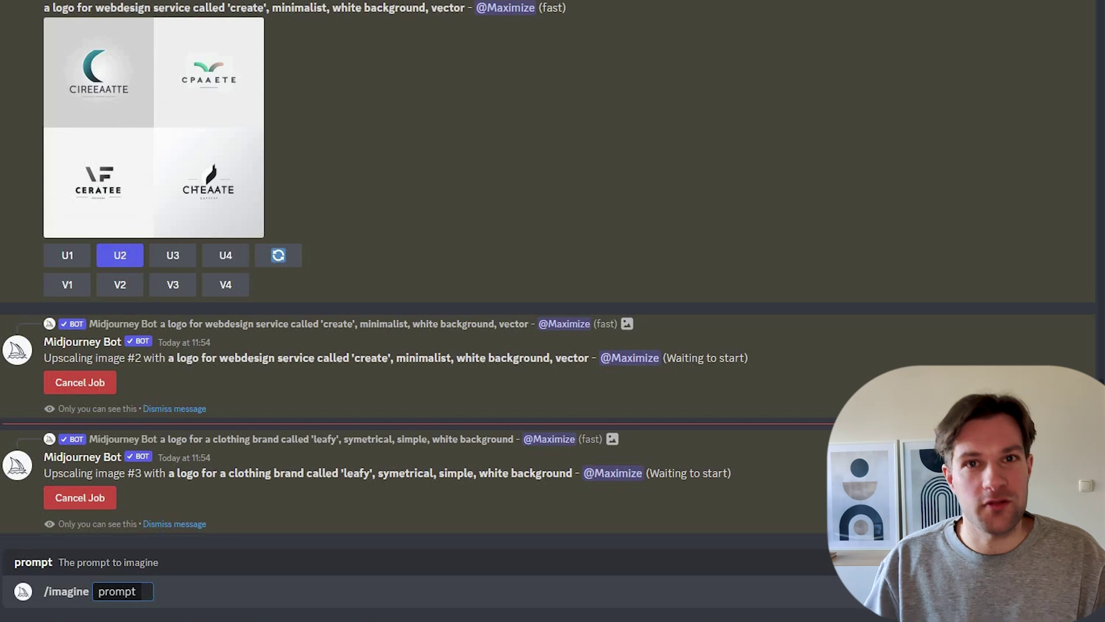
{"action": "type", "text": "a logo for brand using minima"}
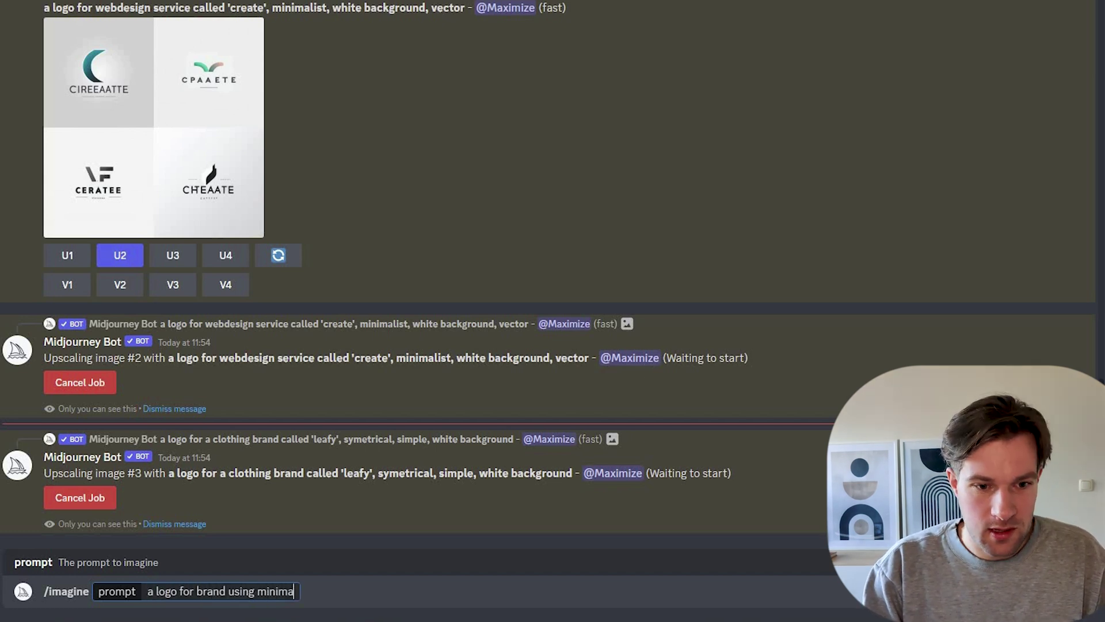
{"action": "type", "text": "list bird mascott"}
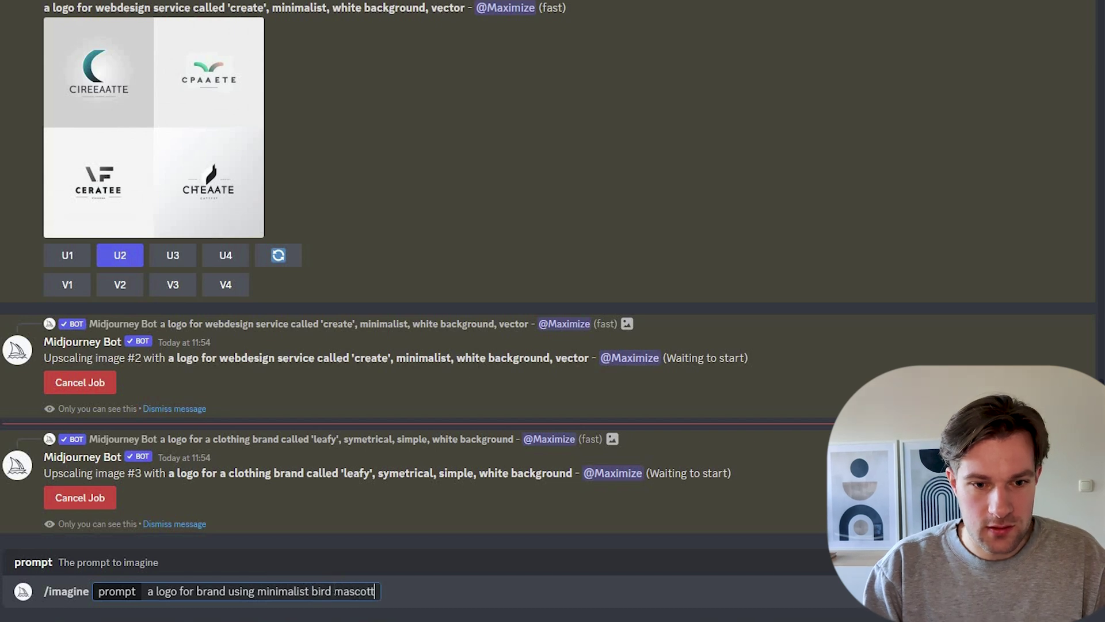
{"action": "key", "text": "Return"}
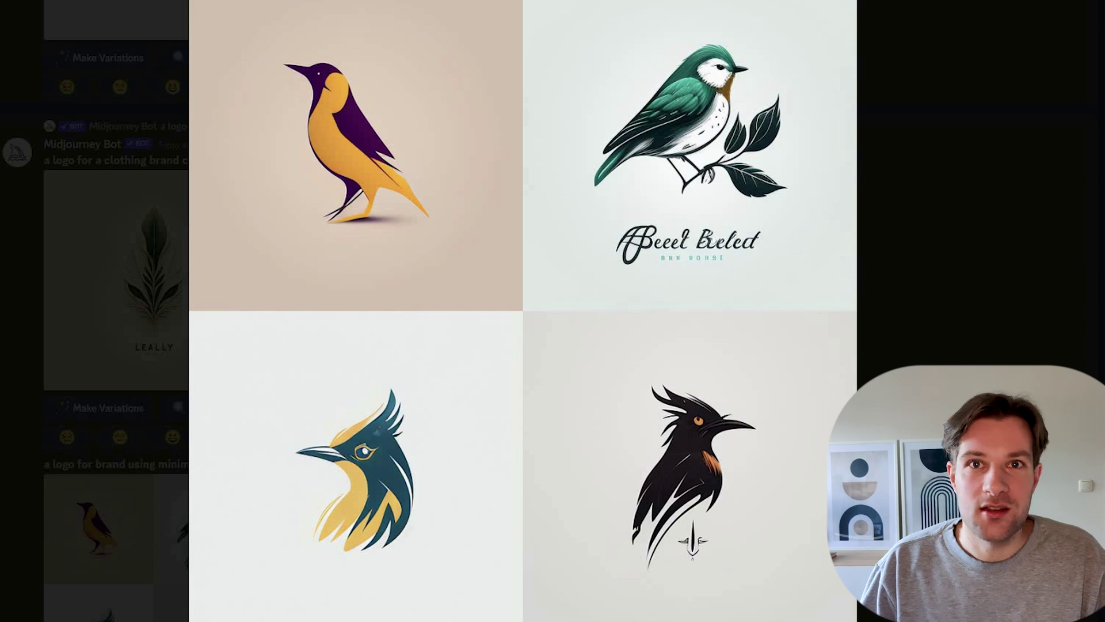
Generate images with the prompt "logo for youtube channel about ai, minimalist" and inspect the enlarged grid.
{"action": "key", "text": "Escape"}
{"action": "scroll", "coordinate": [403, 310], "scroll_direction": "down", "scroll_amount": 2}
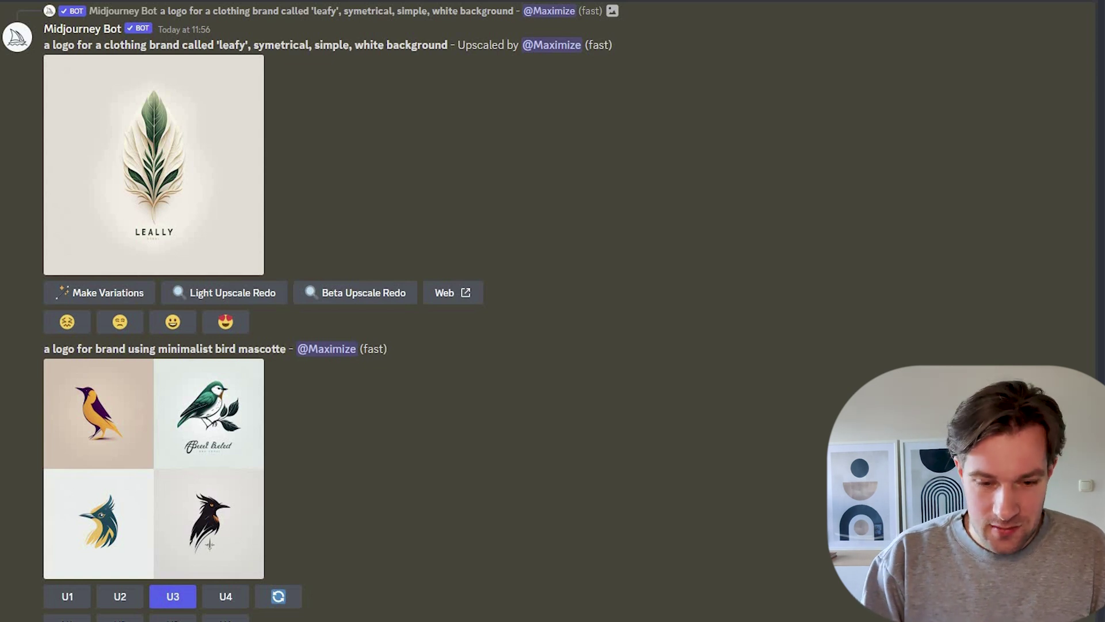
{"action": "type", "text": "logo for youtube channel about ai,"}
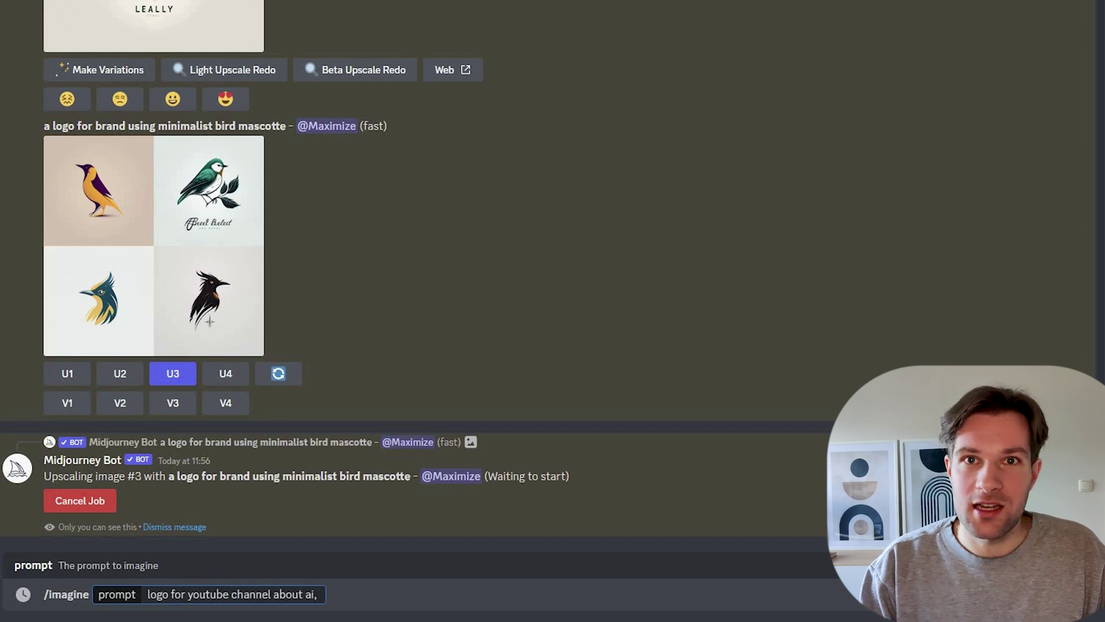
{"action": "type", "text": " minimalist"}
{"action": "key", "text": "Return"}
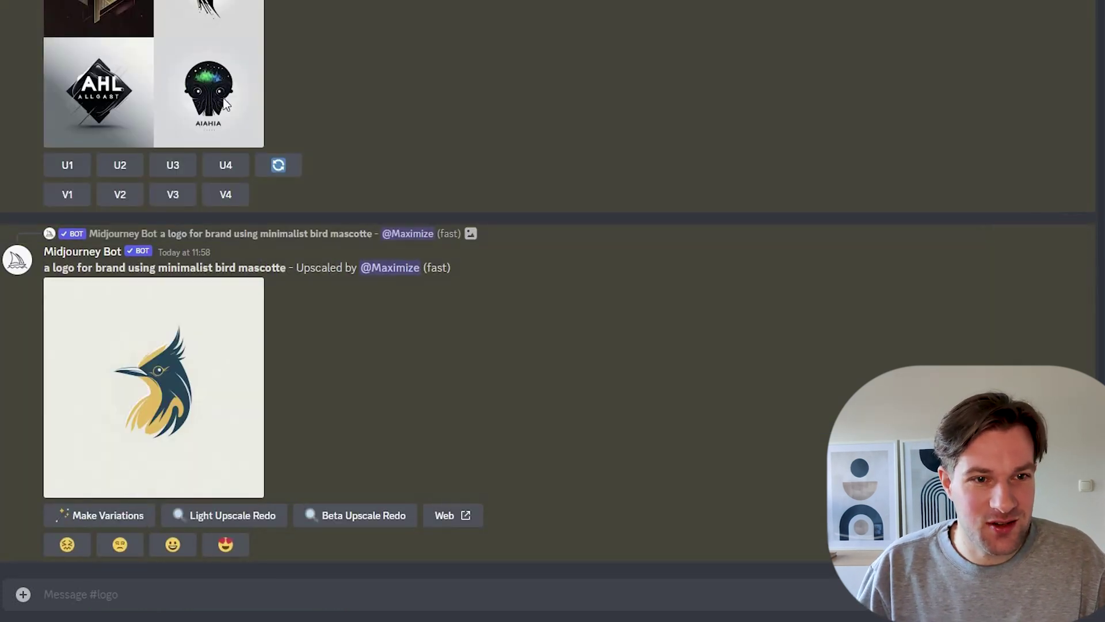
{"action": "left_click", "coordinate": [218, 97]}
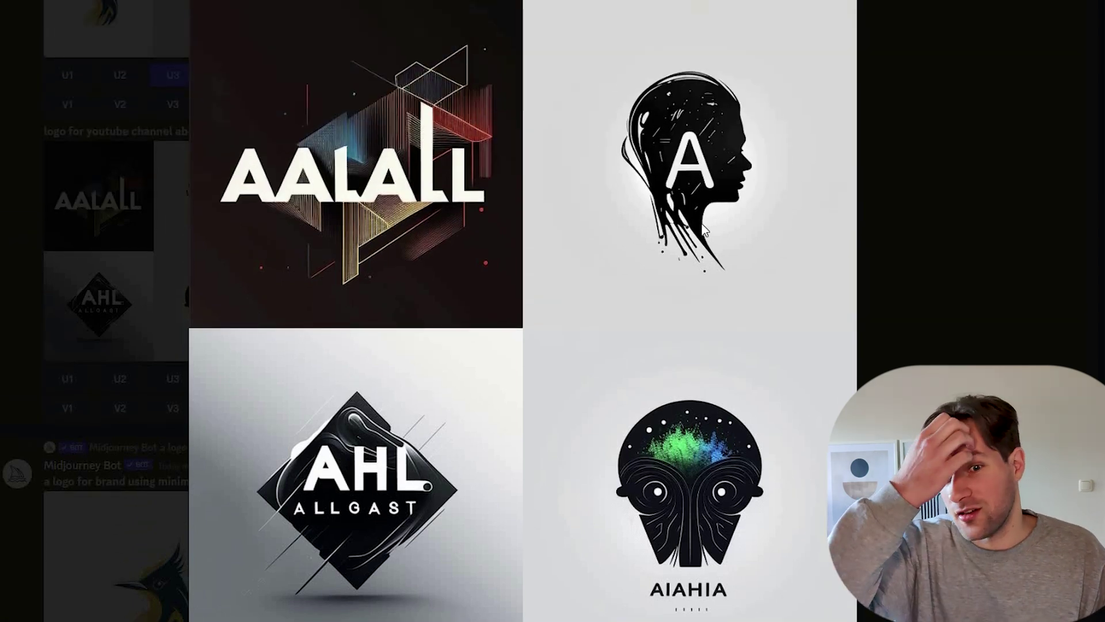
{"action": "key", "text": "Escape"}
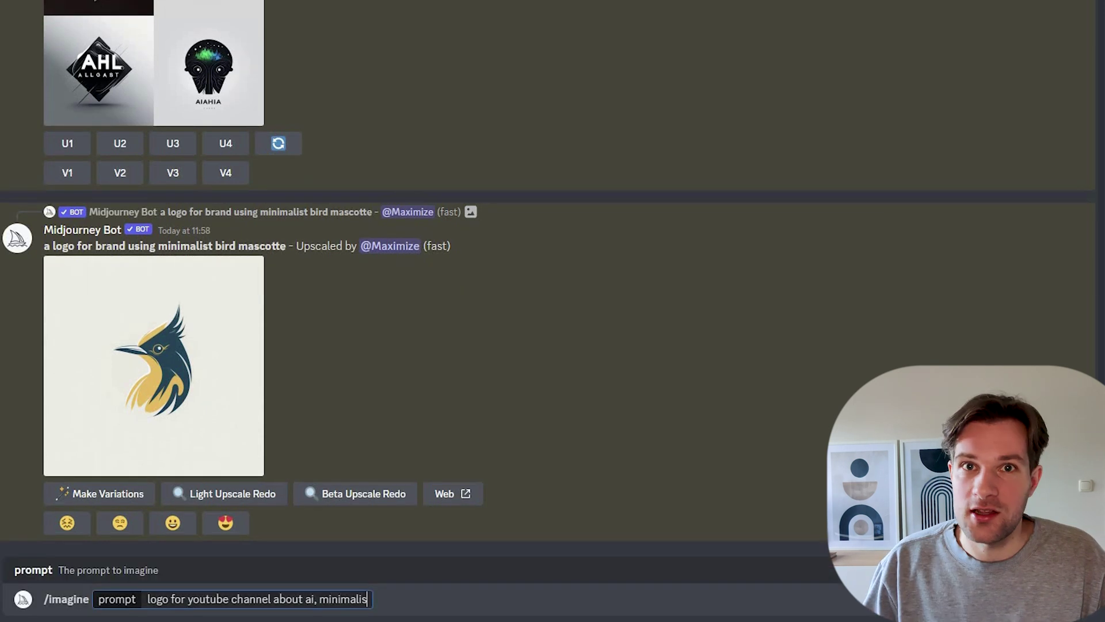
Extend the AI YouTube channel logo prompt with "80s style" and generate the images.
{"action": "type", "text": "t, "}
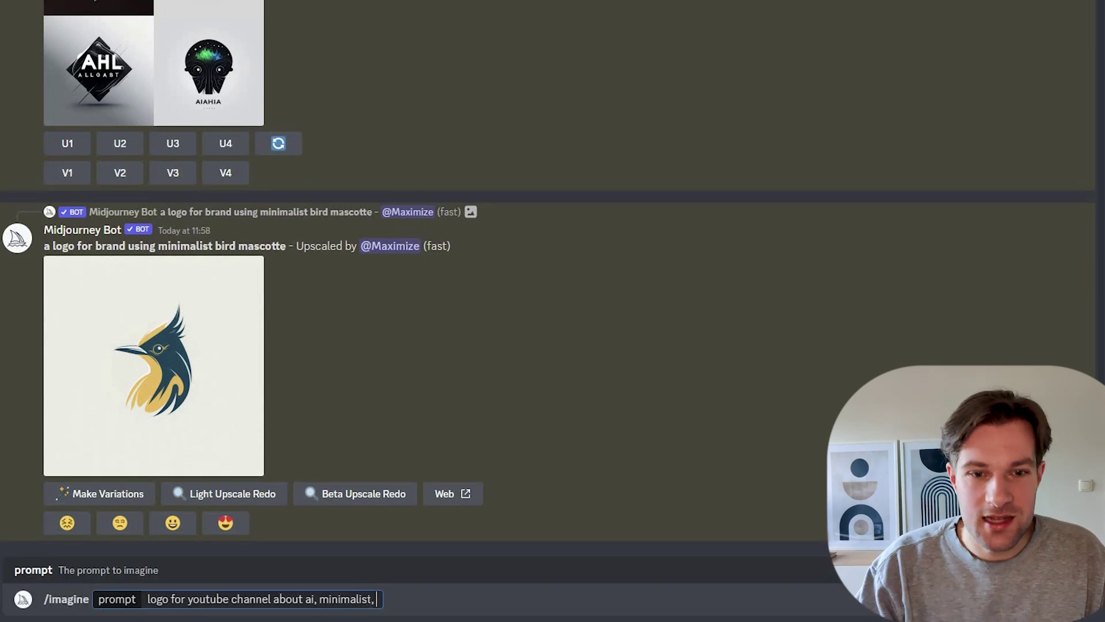
{"action": "type", "text": "80s"}
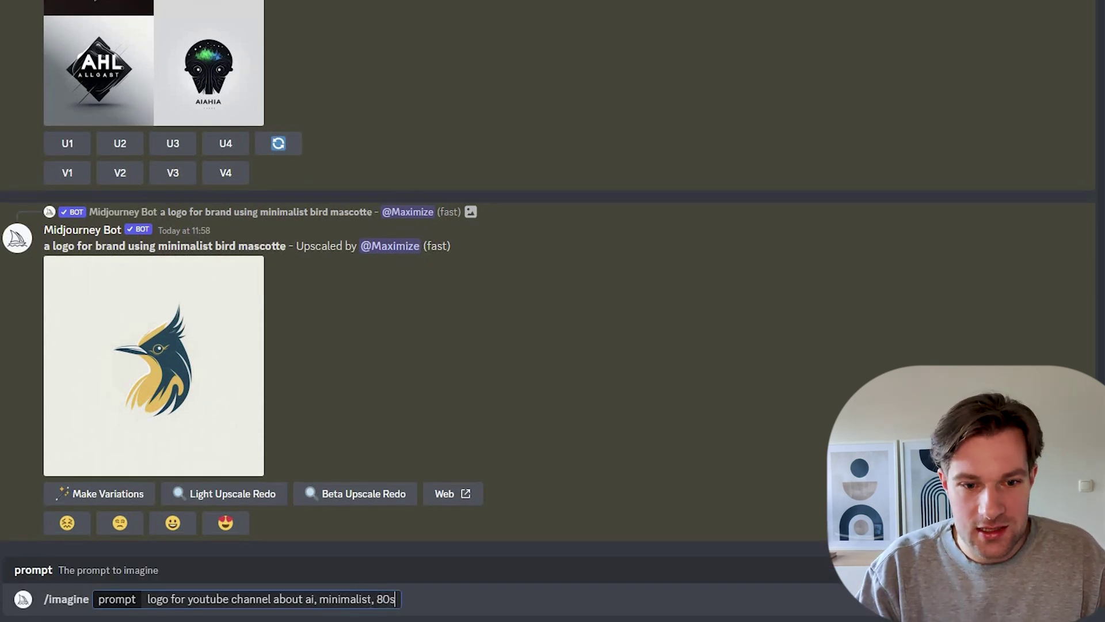
{"action": "type", "text": " style"}
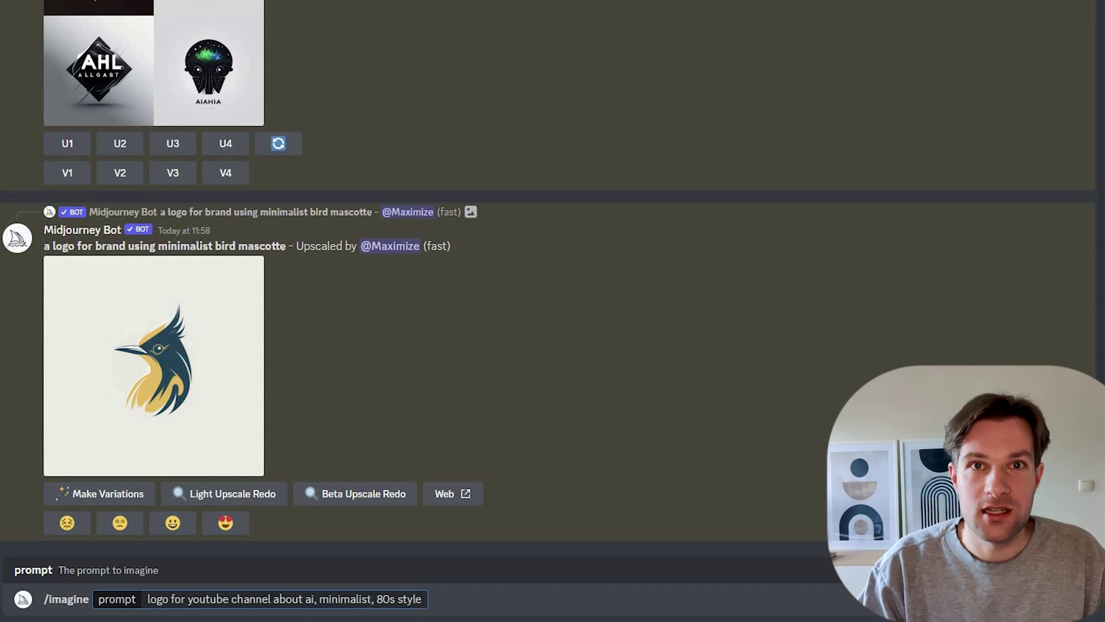
{"action": "key", "text": "Return"}
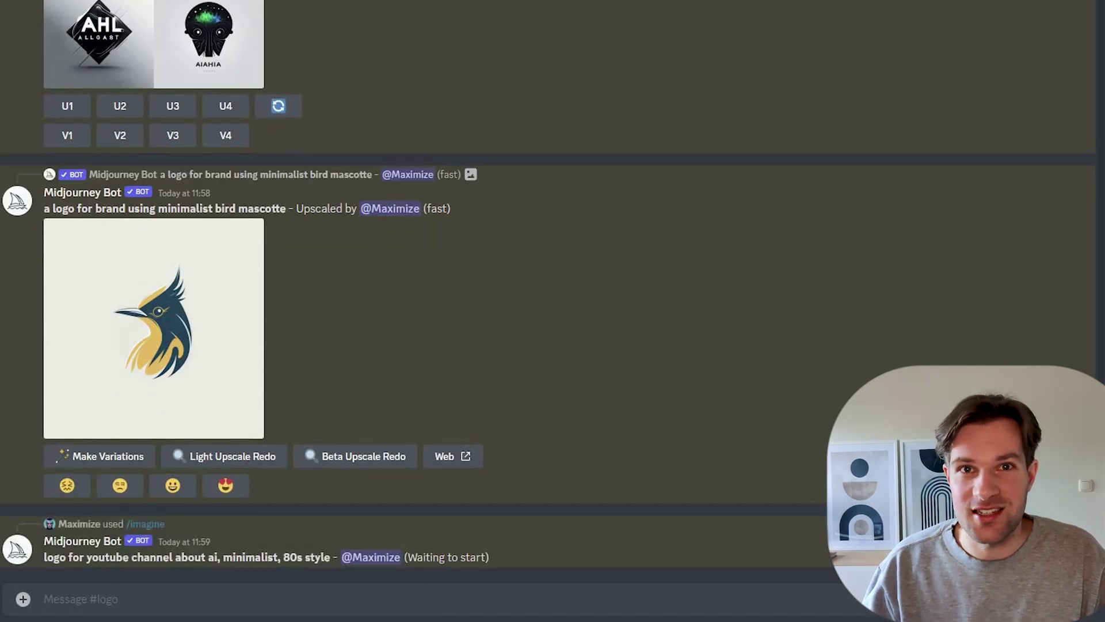
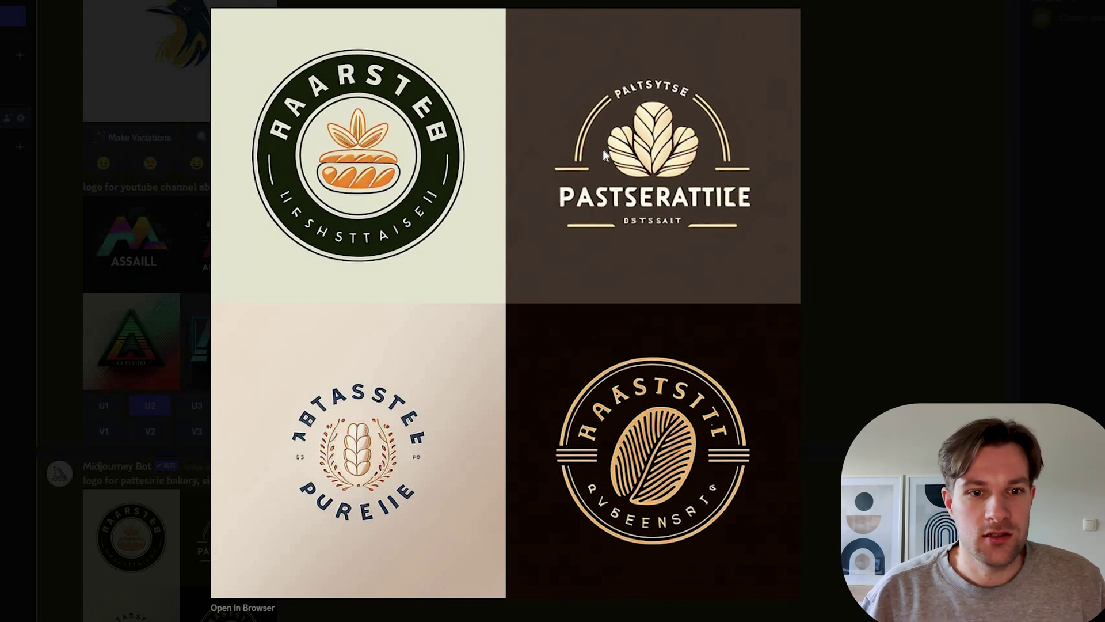
Review the bakery and patisserie logo results, inspect the "logo for new electric car" grid enlarged, and move on to the symbol logo version.
{"action": "left_click", "coordinate": [292, 418]}
{"action": "scroll", "coordinate": [293, 412], "scroll_direction": "down", "scroll_amount": 10}
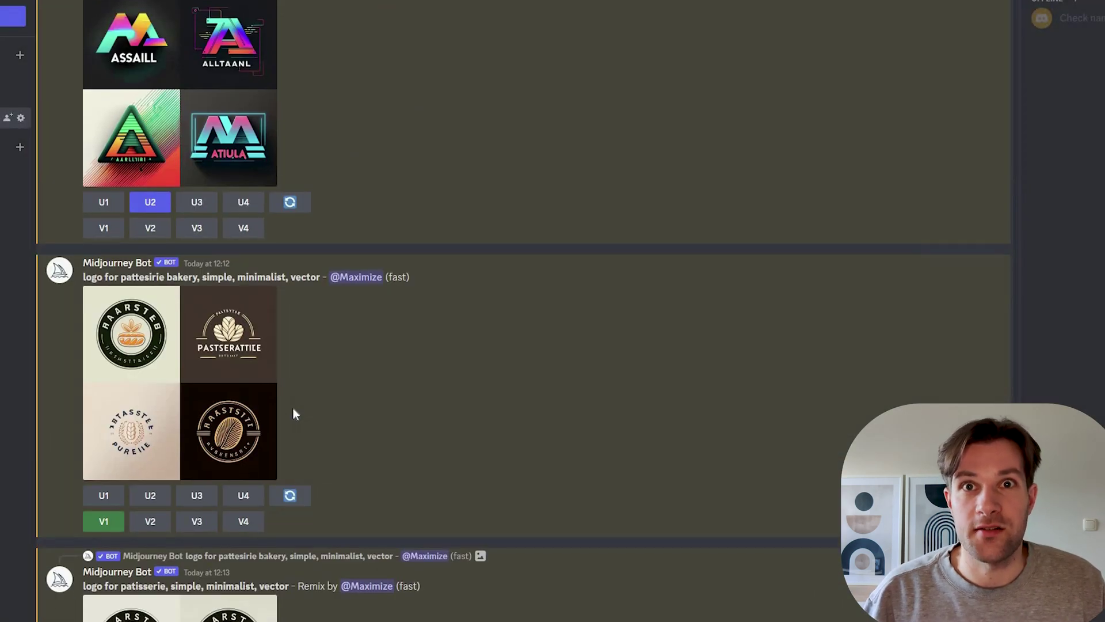
{"action": "scroll", "coordinate": [311, 403], "scroll_direction": "down", "scroll_amount": 5}
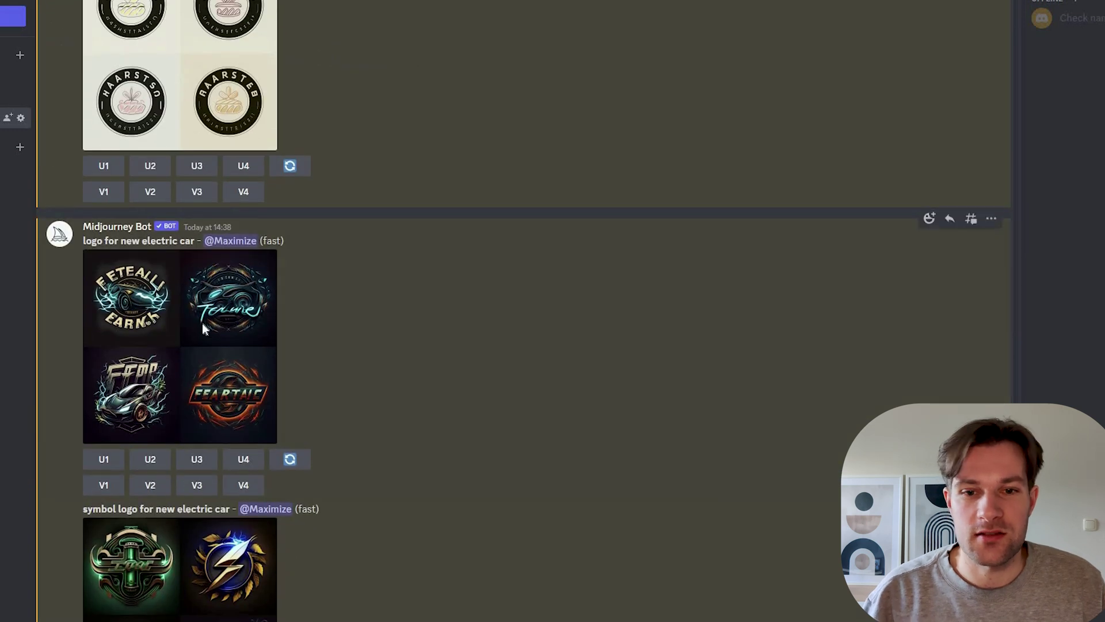
{"action": "left_click", "coordinate": [253, 282]}
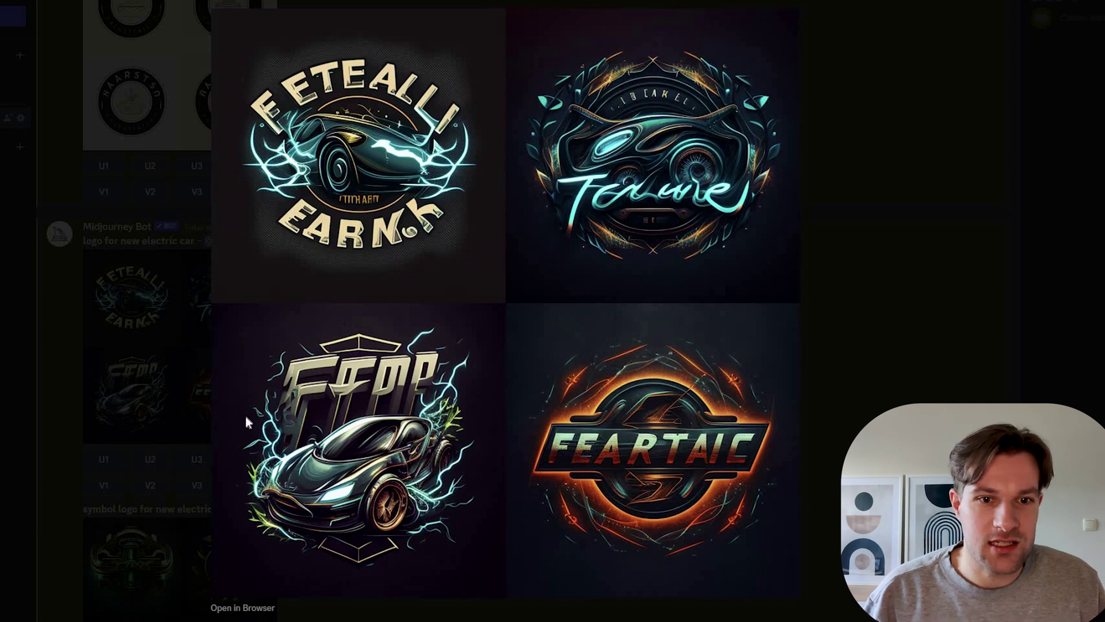
{"action": "left_click", "coordinate": [244, 521]}
{"action": "scroll", "coordinate": [241, 496], "scroll_direction": "down", "scroll_amount": 3}
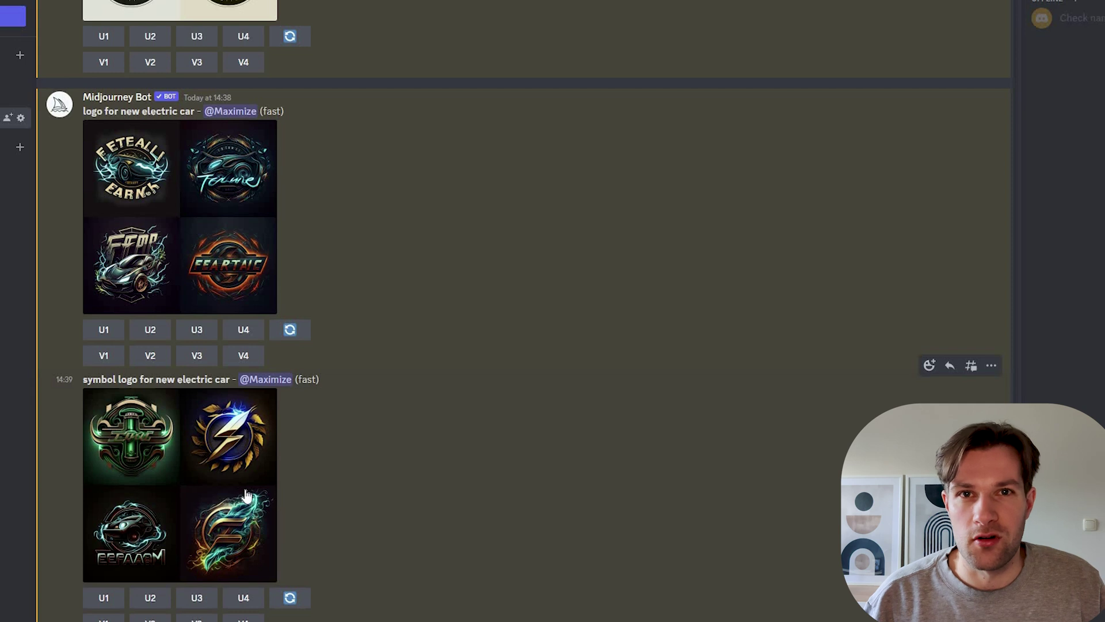
Inspect the enlarged electric car symbol logos and polar bear 90s mascot results, and browse the saved logo images.
{"action": "left_click", "coordinate": [257, 487]}
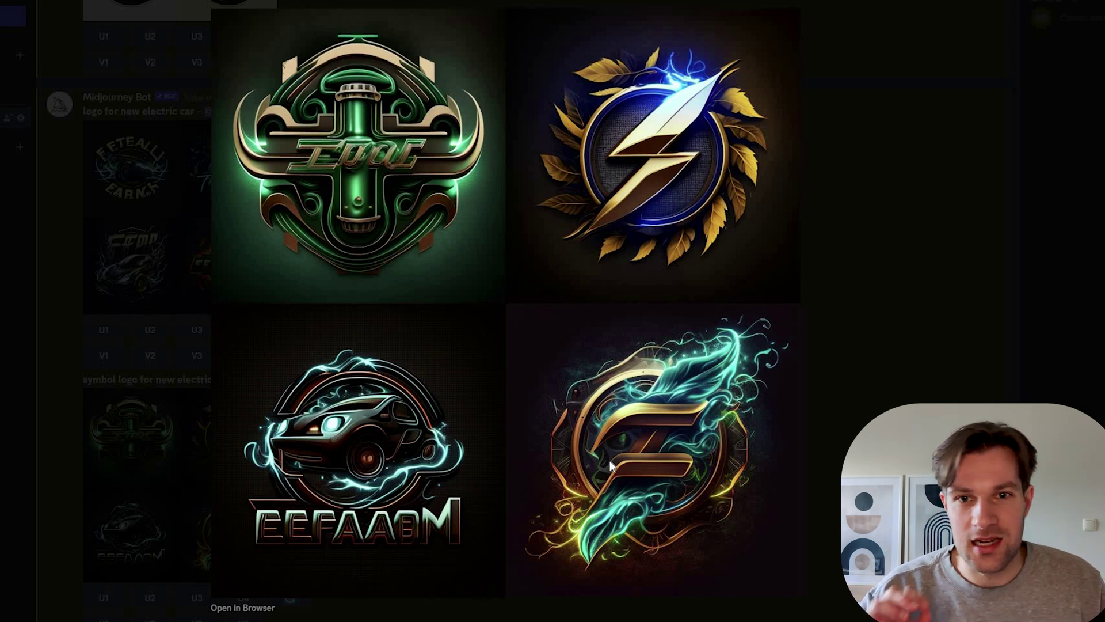
{"action": "key", "text": "Escape"}
{"action": "scroll", "coordinate": [345, 461], "scroll_direction": "down", "scroll_amount": 9}
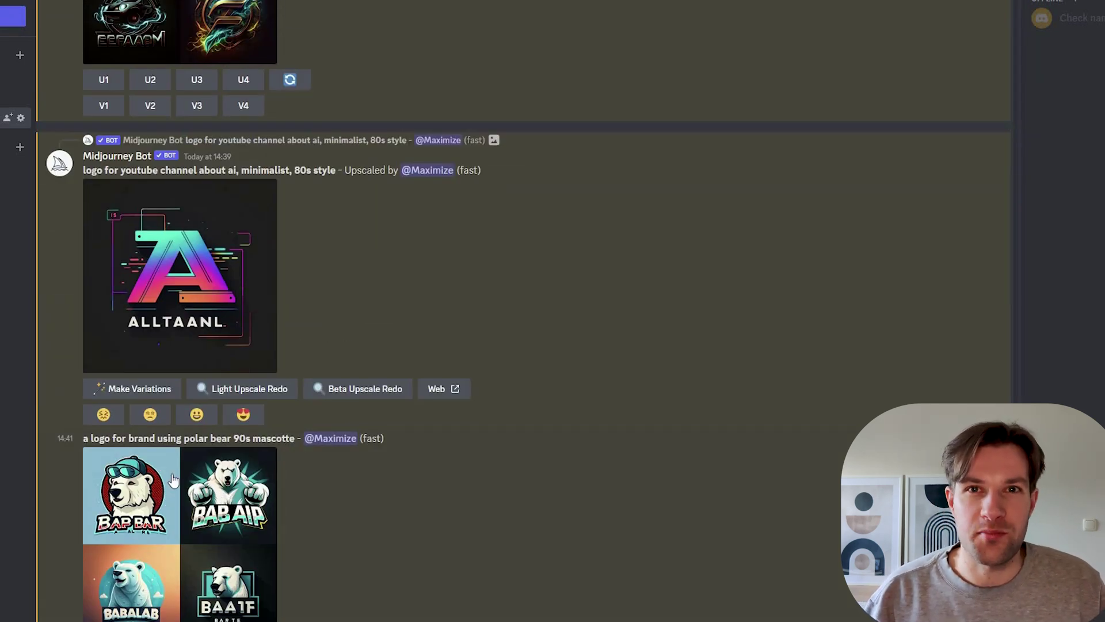
{"action": "left_click", "coordinate": [178, 513]}
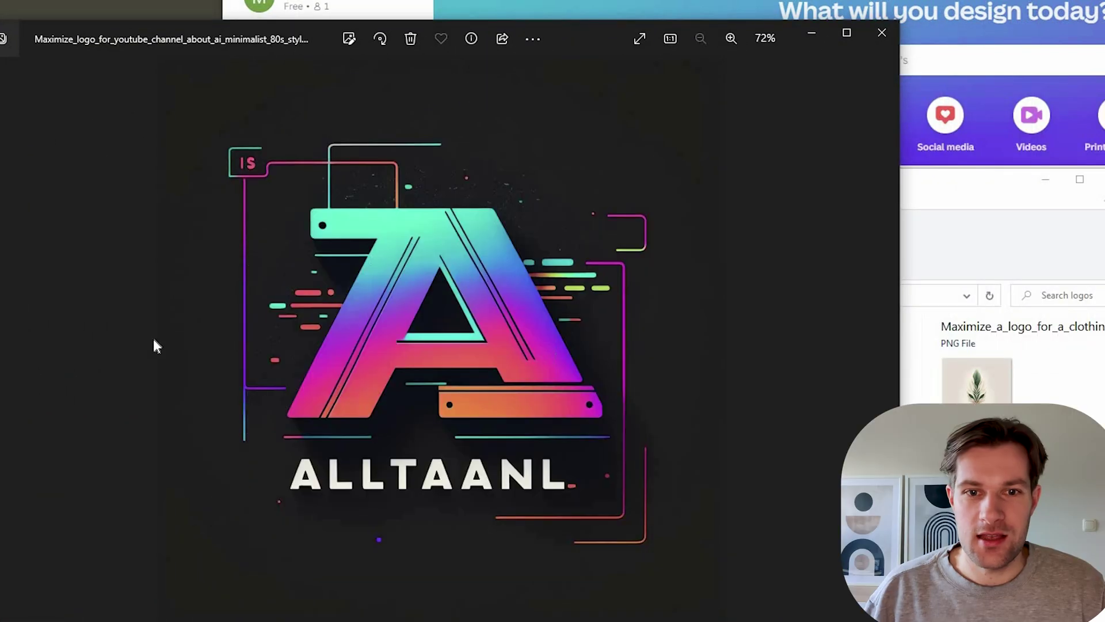
{"action": "key", "text": "Right"}
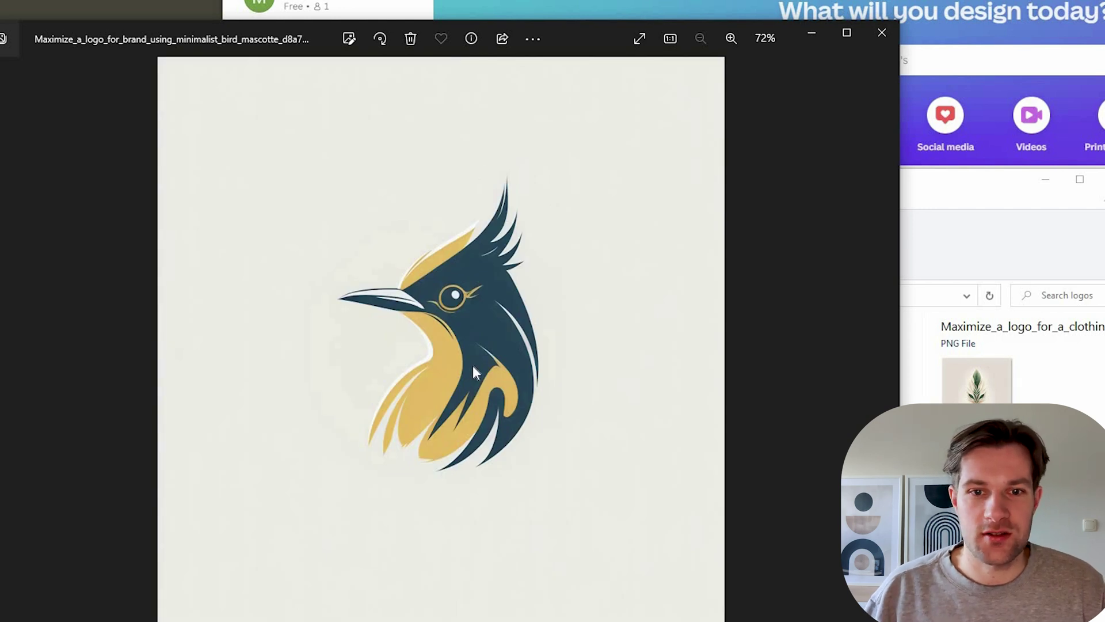
{"action": "key", "text": "Right"}
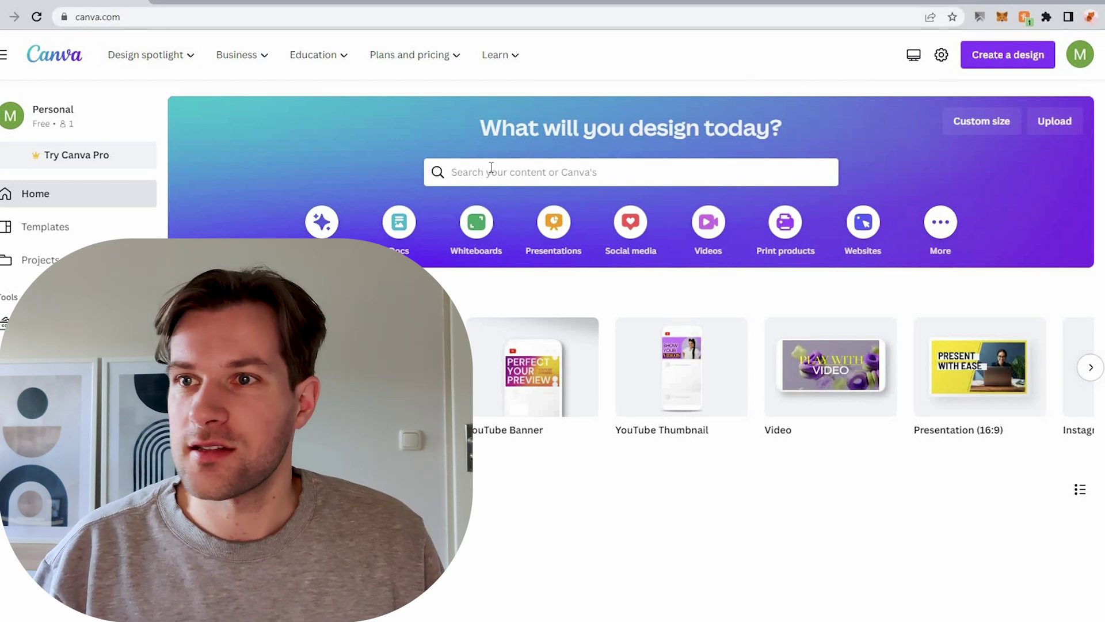
Switch to Canva and create a new custom-size design of 1000 × 1000 px.
{"action": "left_click", "coordinate": [1017, 62]}
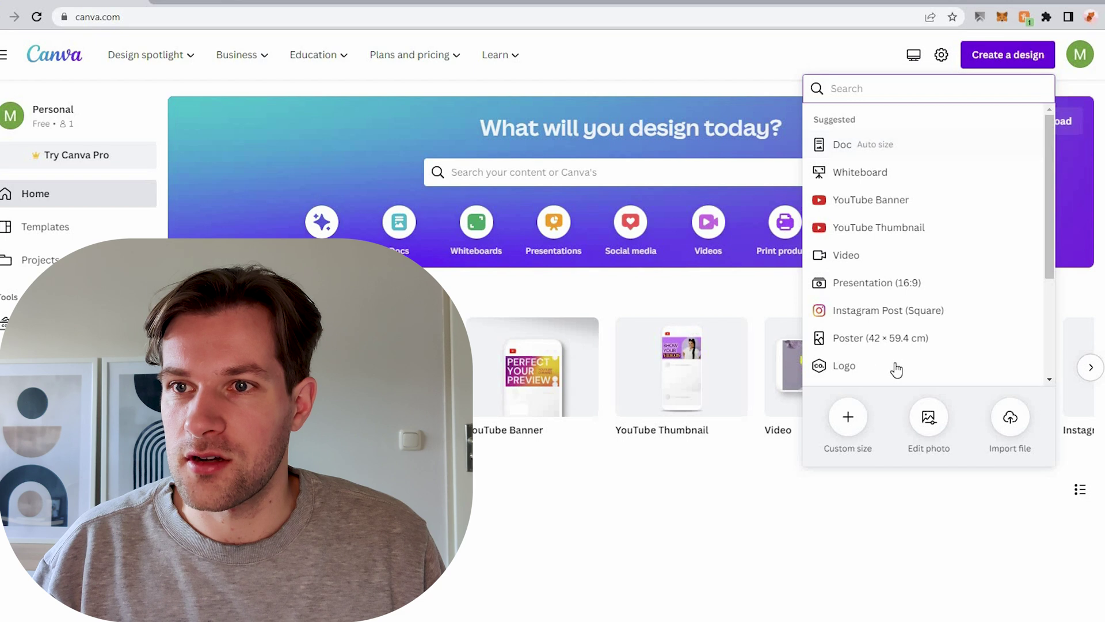
{"action": "scroll", "coordinate": [890, 237], "scroll_direction": "down", "scroll_amount": 2}
{"action": "scroll", "coordinate": [875, 151], "scroll_direction": "up", "scroll_amount": 2}
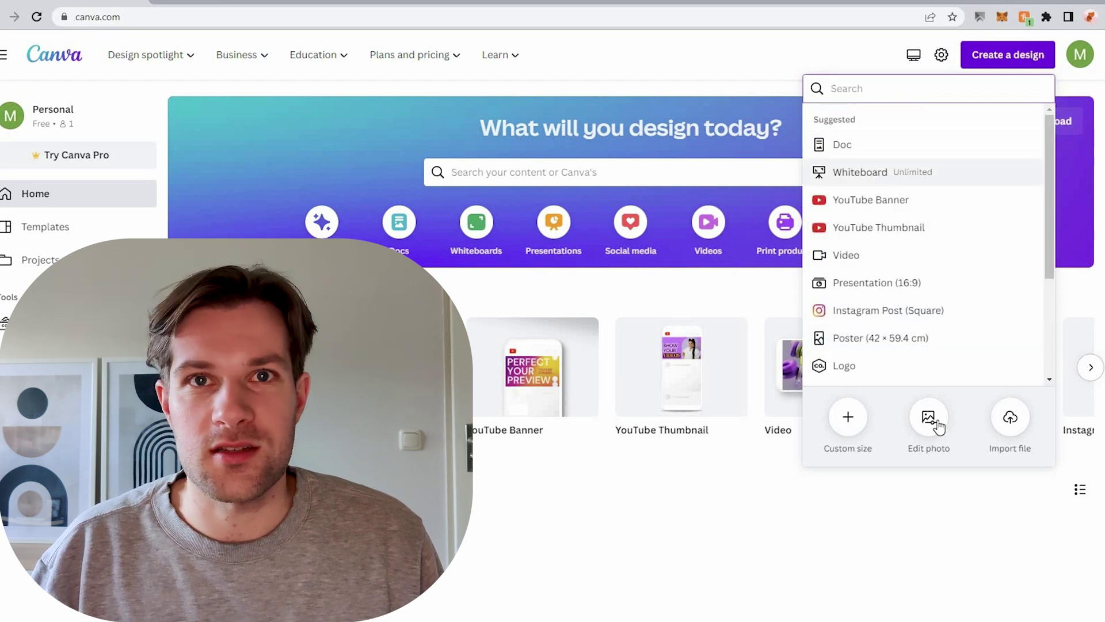
{"action": "left_click", "coordinate": [847, 419]}
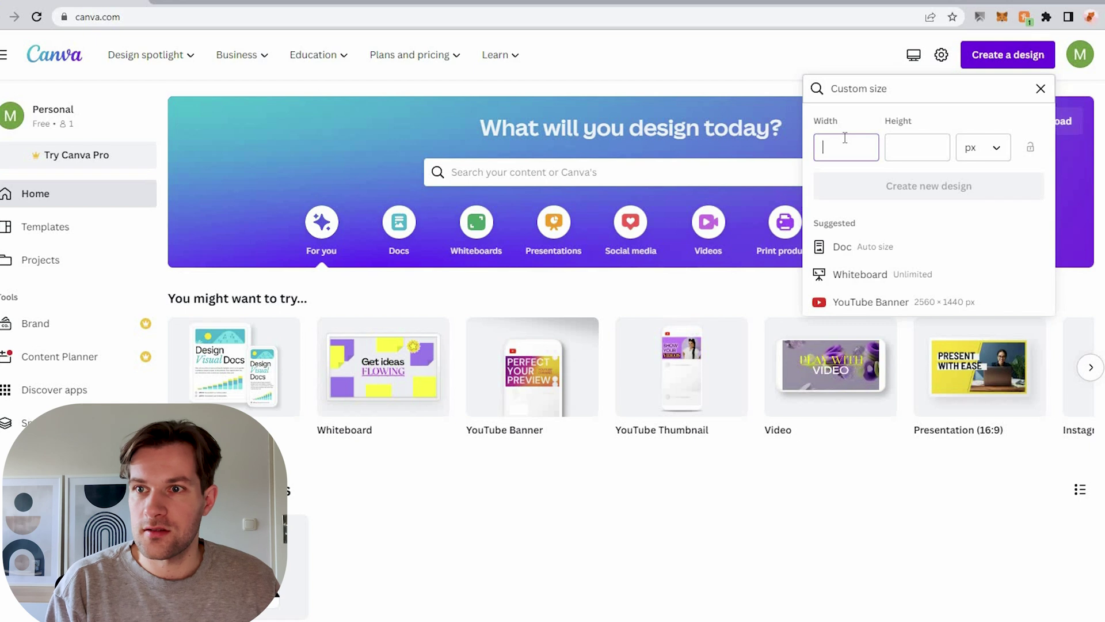
{"action": "type", "text": "1000"}
{"action": "key", "text": "Tab"}
{"action": "type", "text": "1000"}
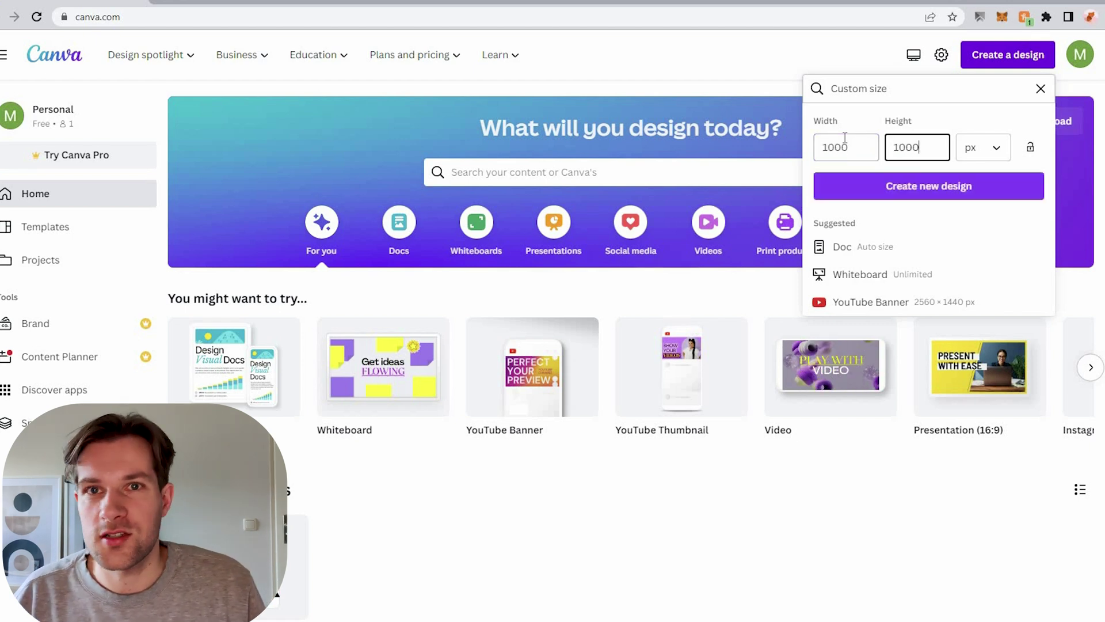
{"action": "left_click", "coordinate": [930, 192]}
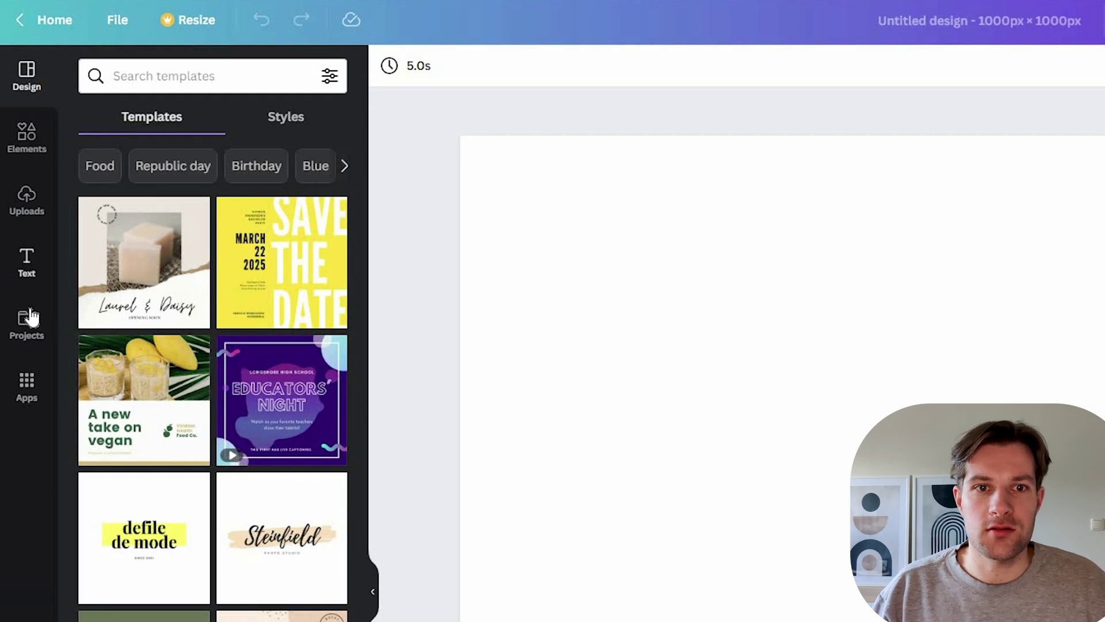
Upload the leaf logo PNG from the logos folder and place it as the full-page background.
{"action": "left_click", "coordinate": [26, 214]}
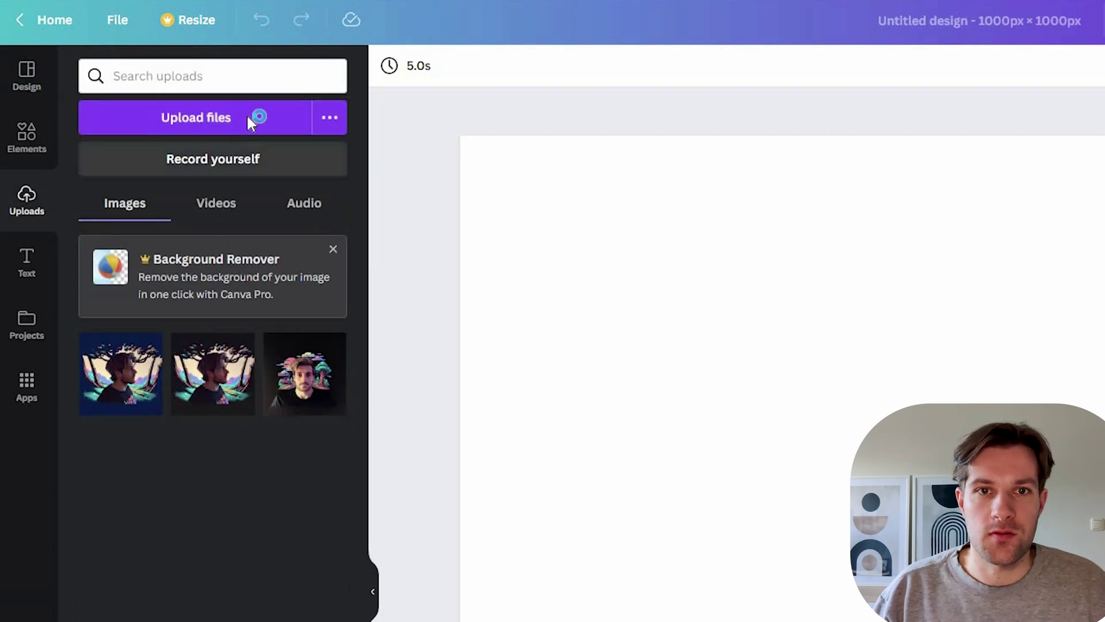
{"action": "left_click", "coordinate": [253, 120]}
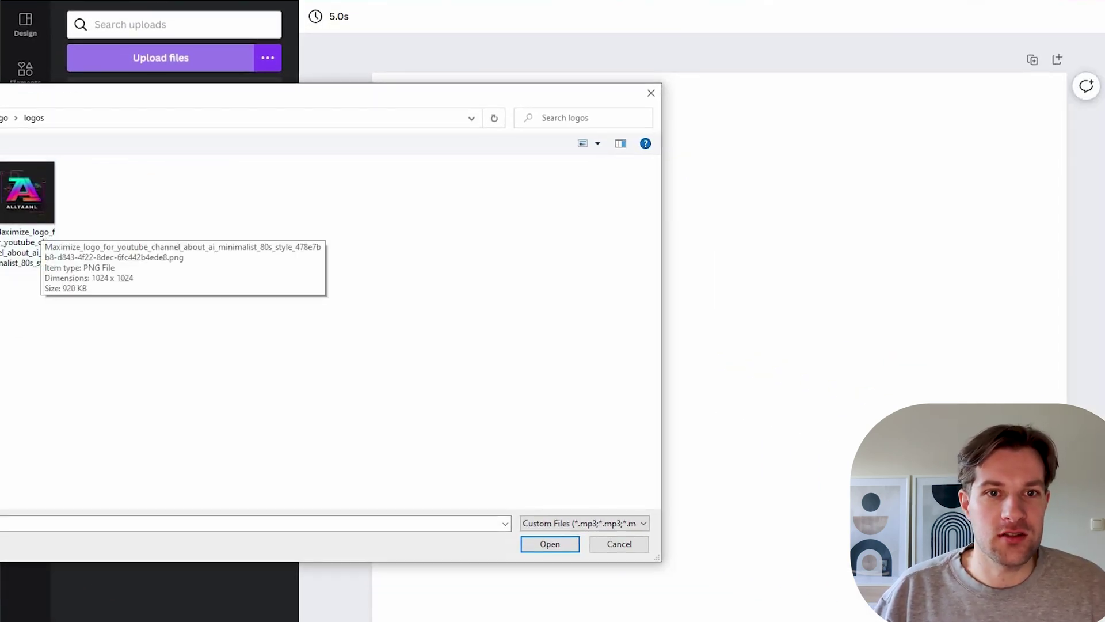
{"action": "left_click", "coordinate": [566, 544]}
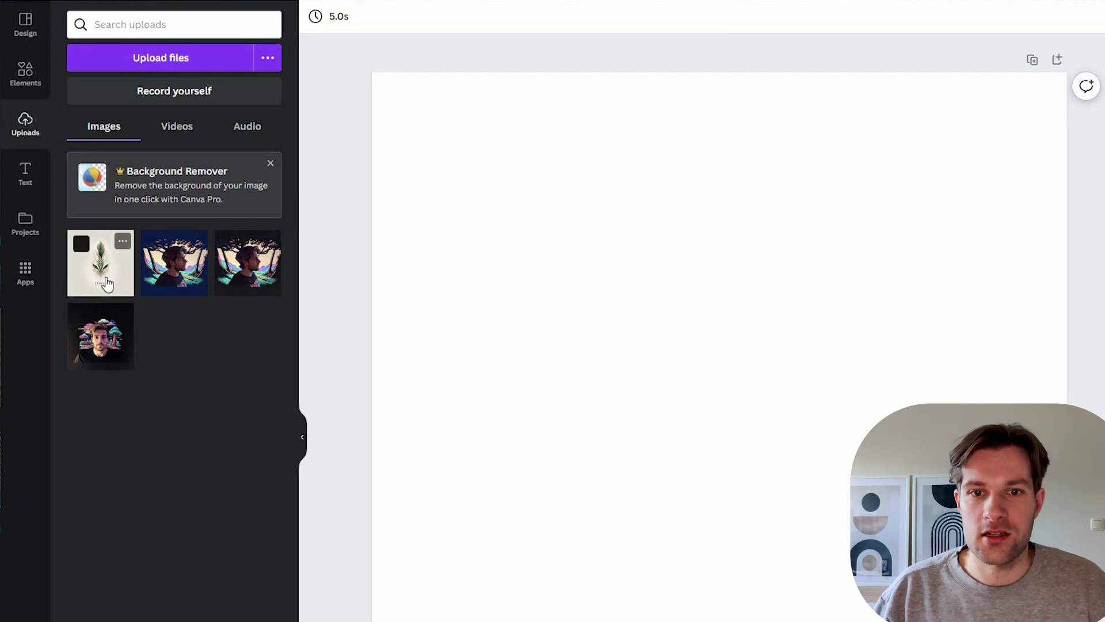
{"action": "left_click_drag", "start_coordinate": [107, 282], "coordinate": [518, 300]}
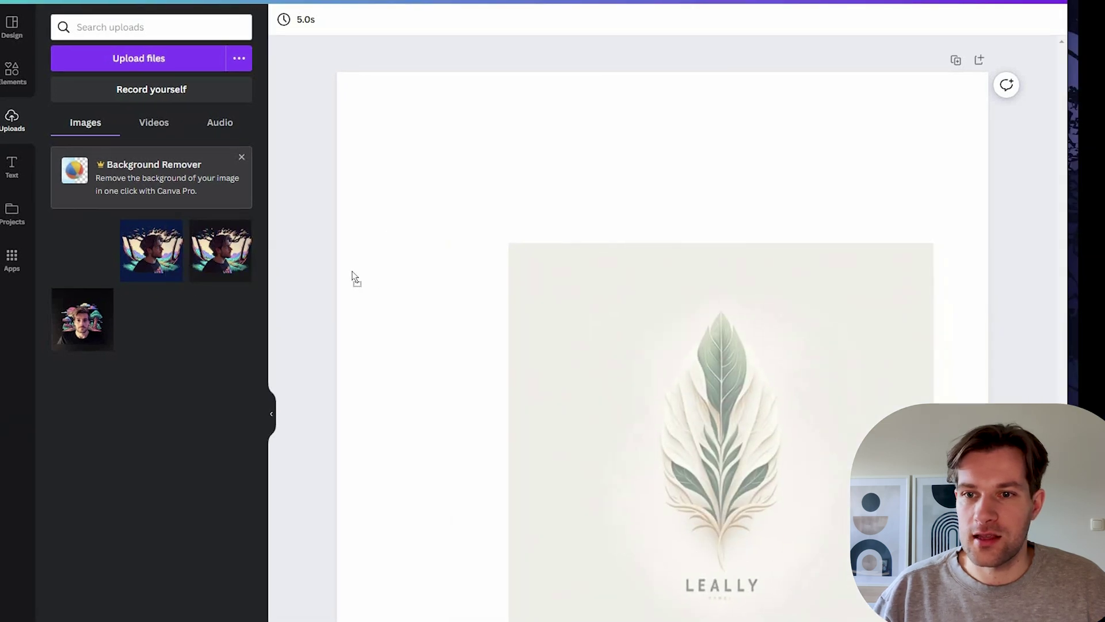
{"action": "left_click_drag", "start_coordinate": [354, 278], "coordinate": [375, 277]}
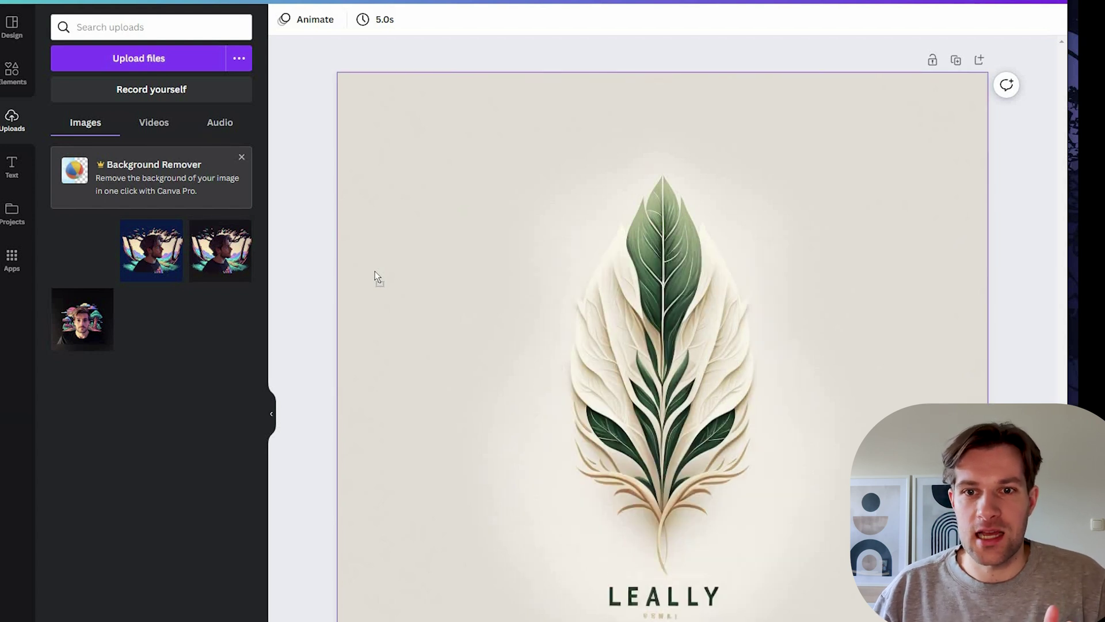
{"action": "left_click_drag", "start_coordinate": [459, 282], "coordinate": [616, 299]}
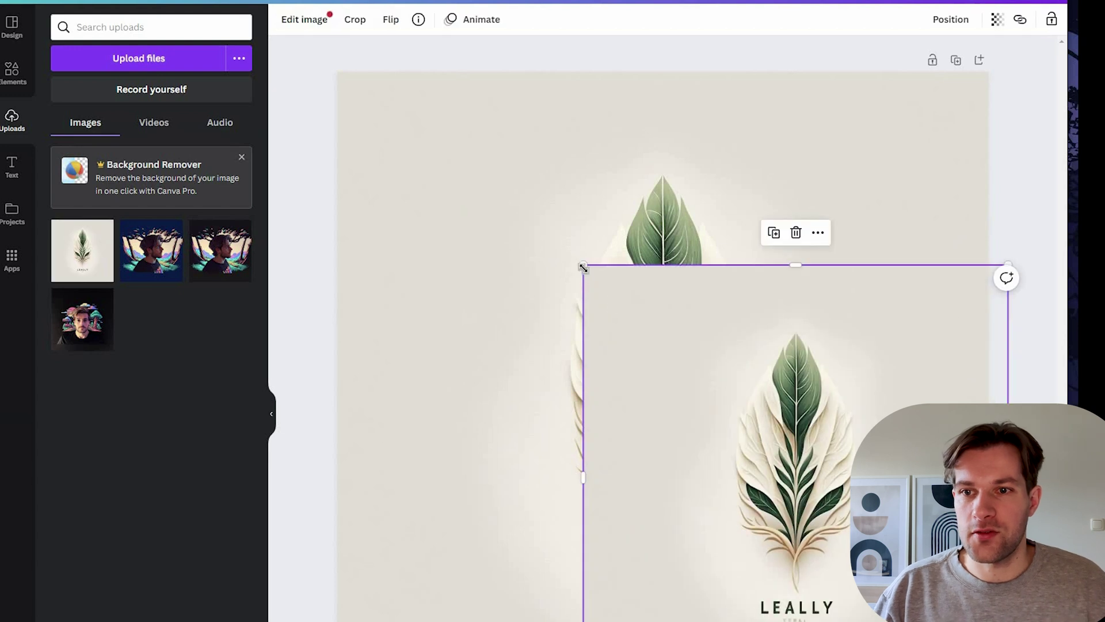
{"action": "left_click_drag", "start_coordinate": [583, 266], "coordinate": [599, 304]}
{"action": "key", "text": "Delete"}
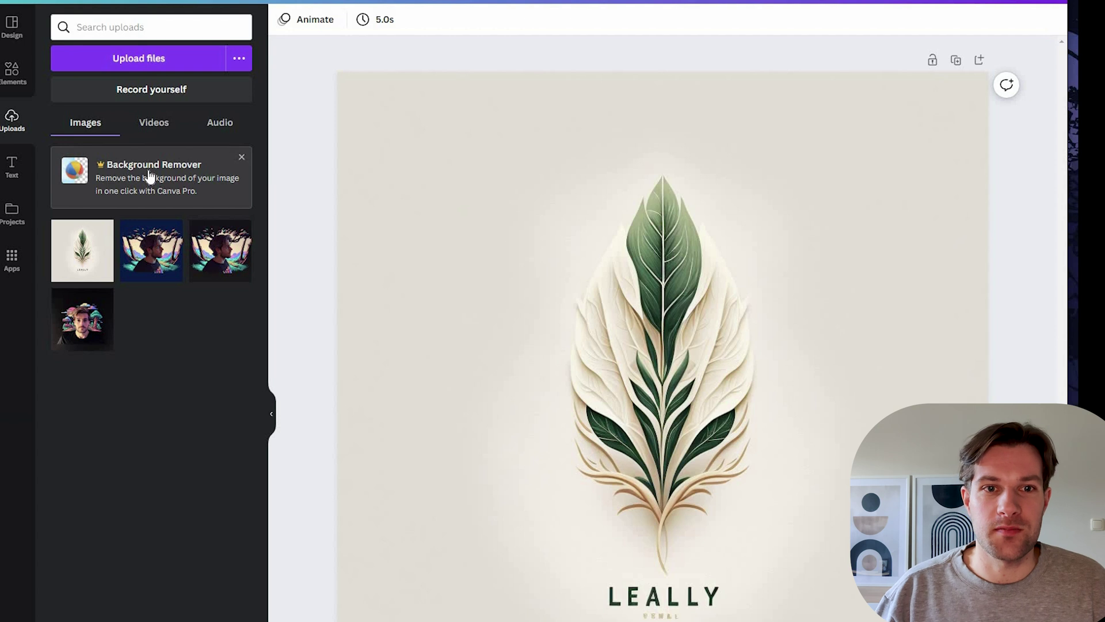
Add a text box reading "LEAFY" and place it just above the LEALLY lettering.
{"action": "left_click", "coordinate": [12, 167]}
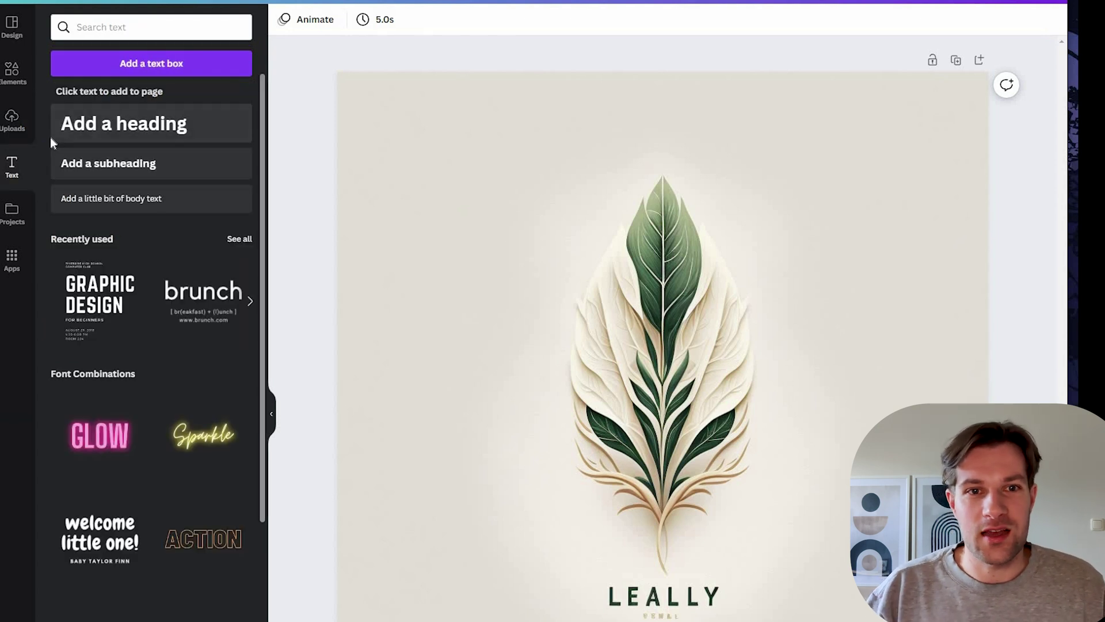
{"action": "left_click", "coordinate": [151, 63]}
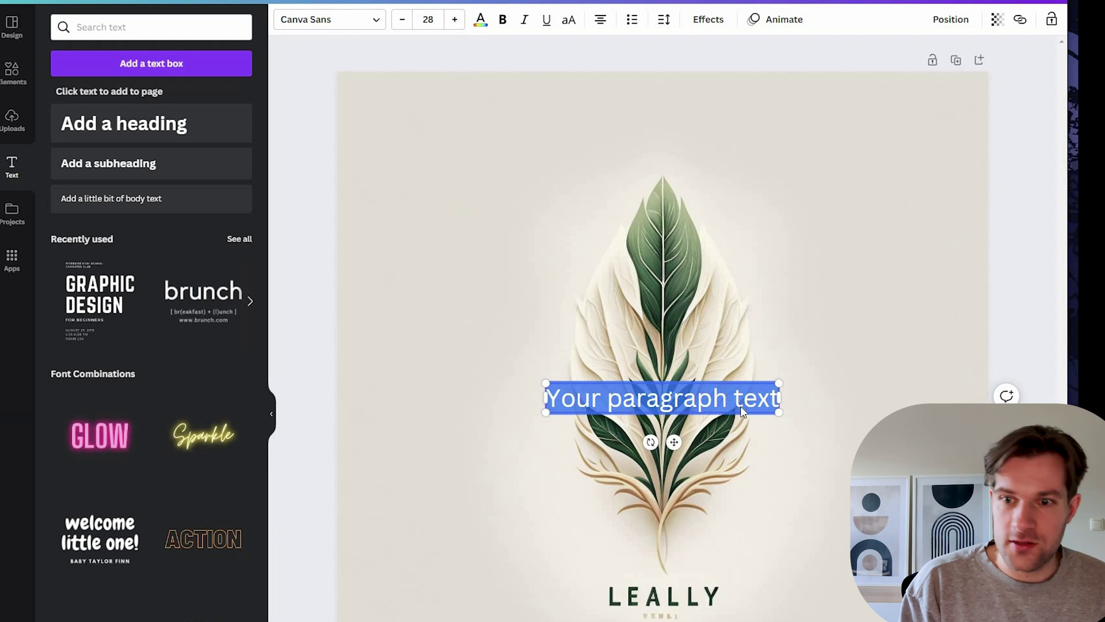
{"action": "type", "text": "LEAFY"}
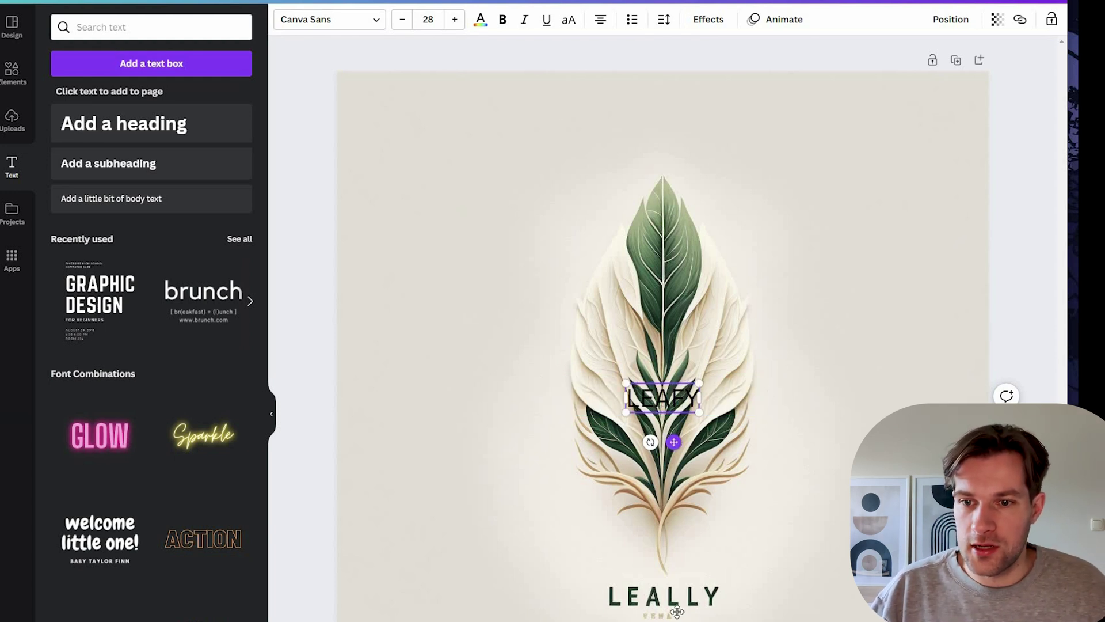
{"action": "left_click_drag", "start_coordinate": [674, 442], "coordinate": [677, 601]}
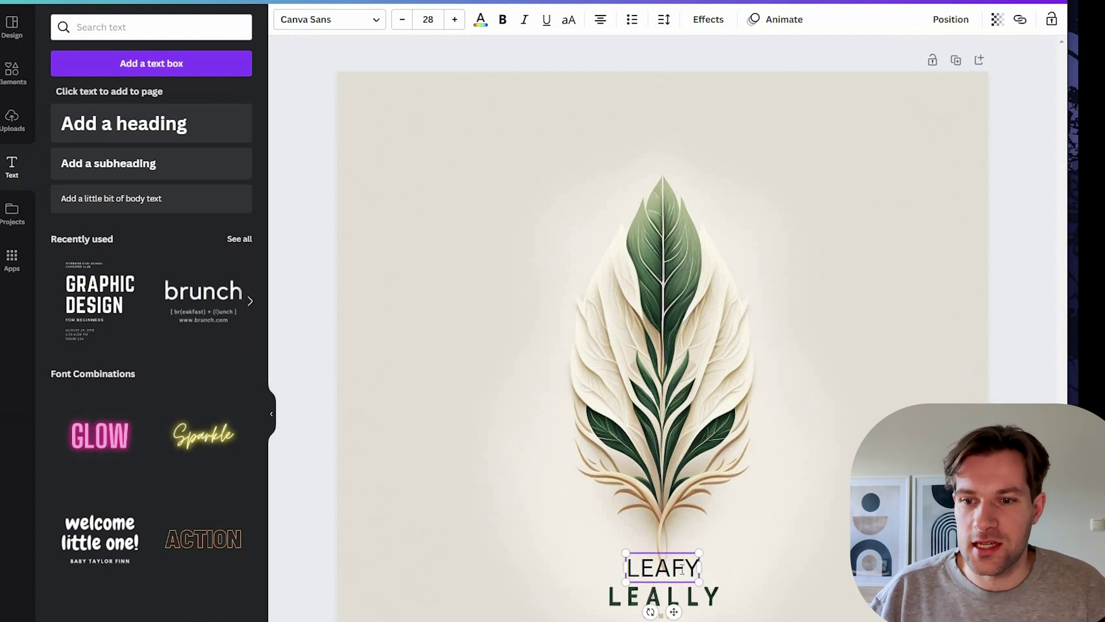
Recolour the LEAFY text with the dark green #203533 sampled from the LEALLY lettering.
{"action": "left_click", "coordinate": [684, 568]}
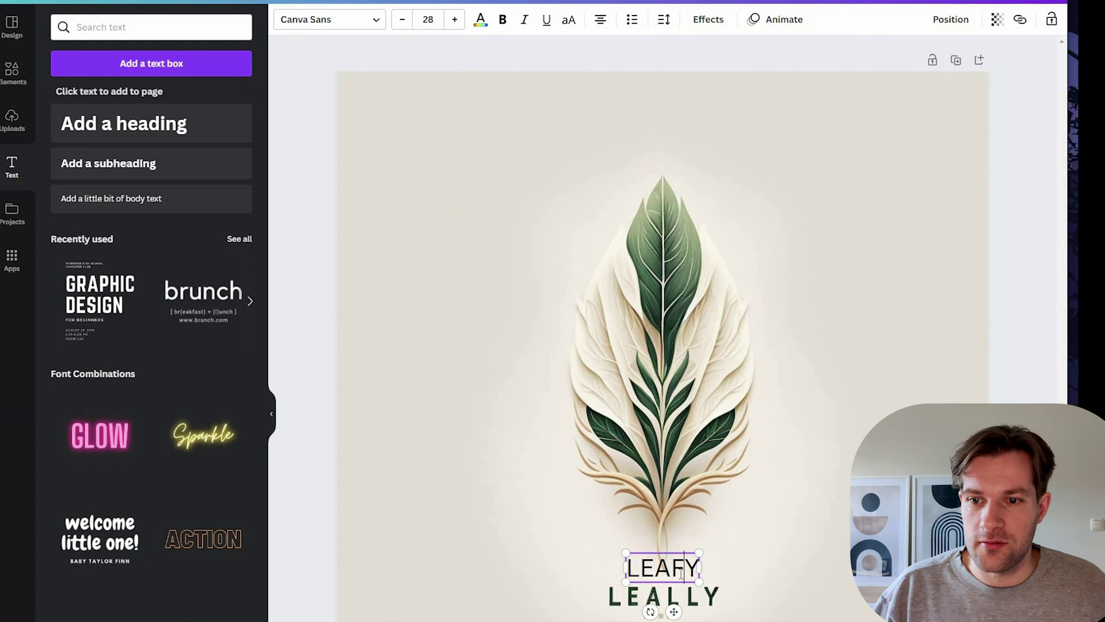
{"action": "left_click_drag", "start_coordinate": [698, 567], "coordinate": [628, 569]}
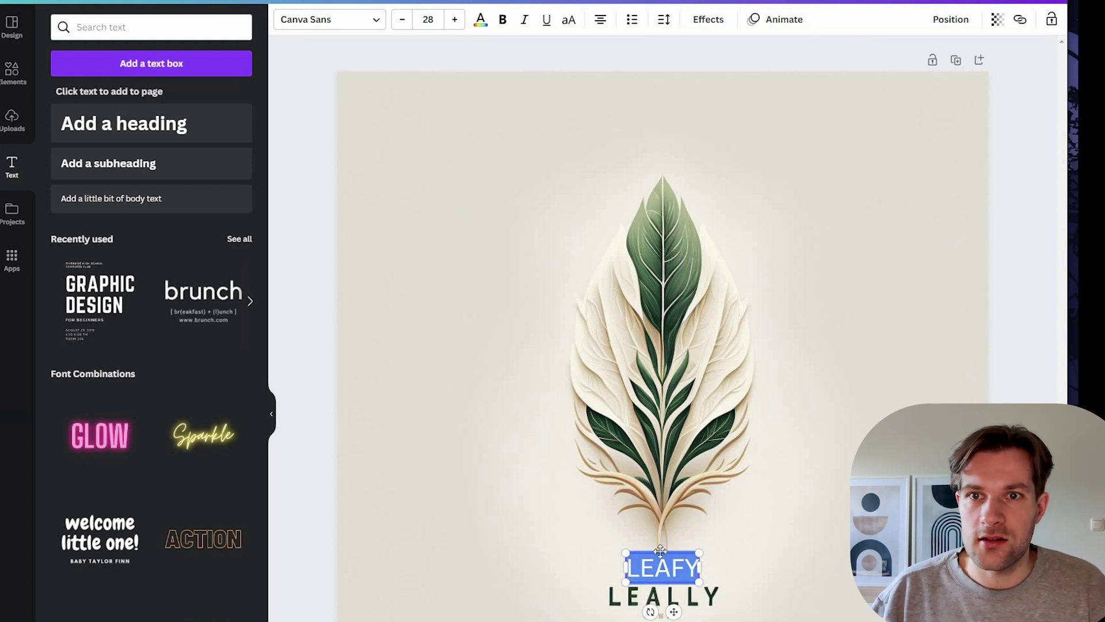
{"action": "left_click", "coordinate": [484, 26]}
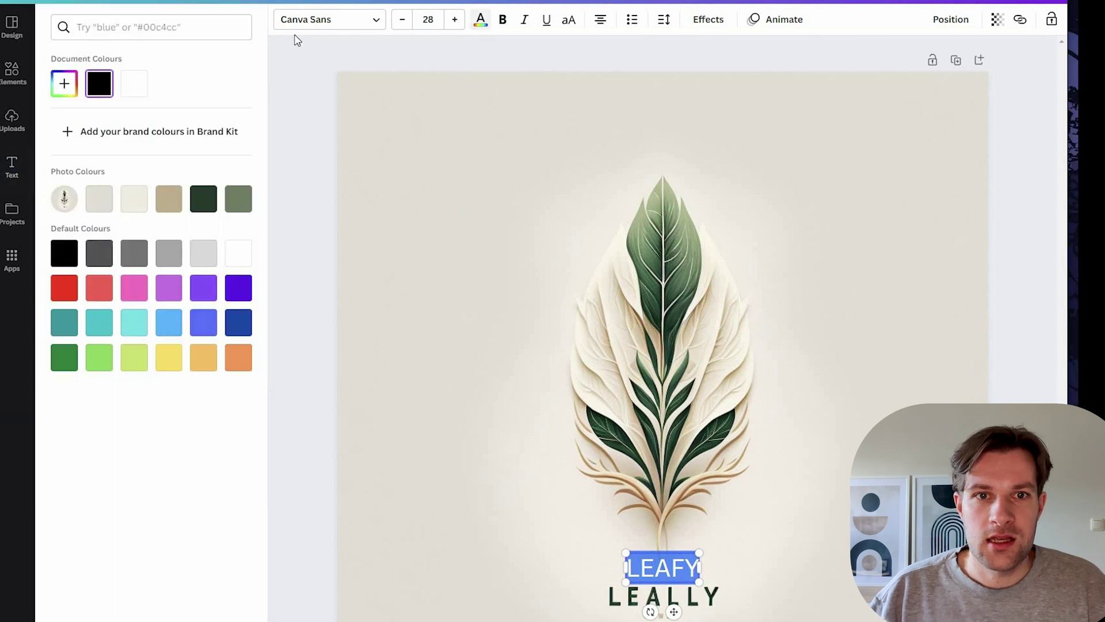
{"action": "left_click", "coordinate": [72, 84]}
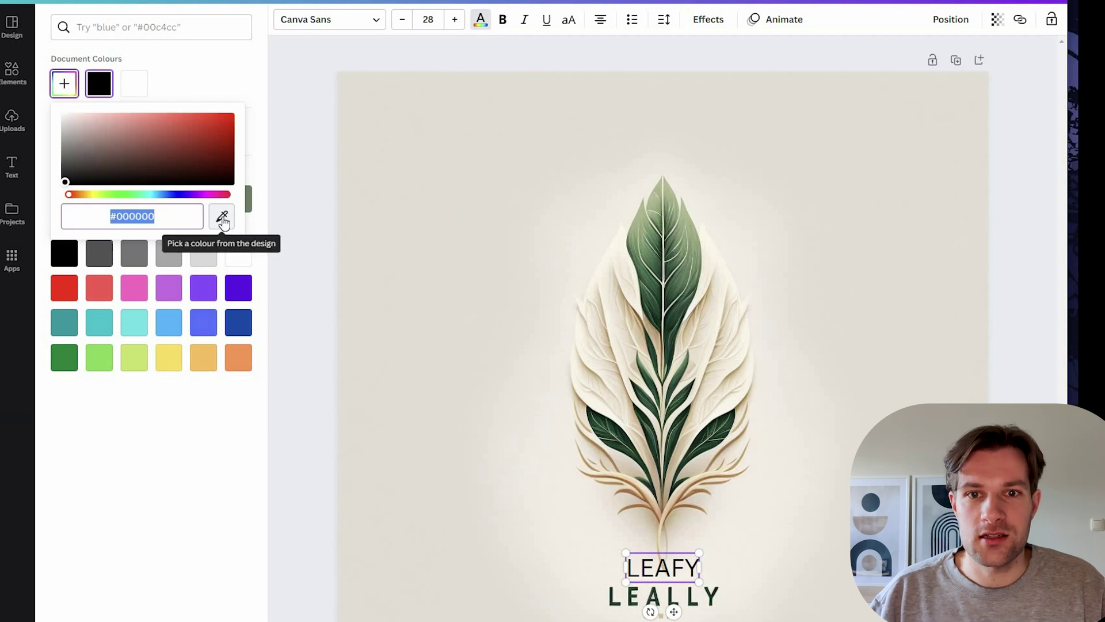
{"action": "left_click", "coordinate": [223, 219]}
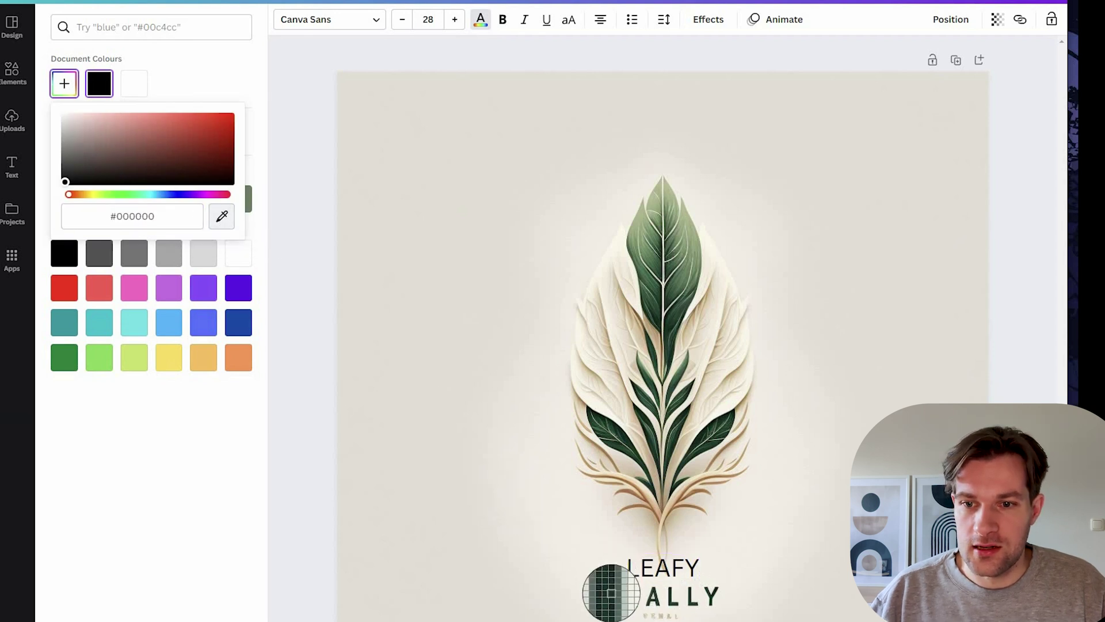
{"action": "left_click", "coordinate": [607, 593]}
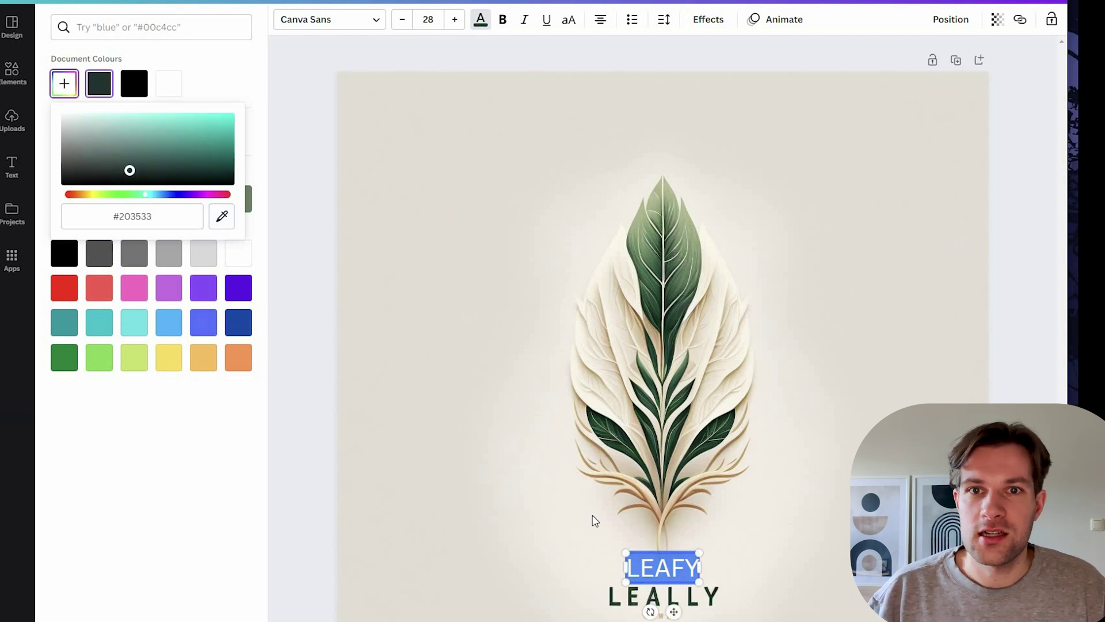
Try the Anton font on the LEAFY text and set it to Bodoni FLF.
{"action": "left_click", "coordinate": [326, 26]}
{"action": "scroll", "coordinate": [138, 288], "scroll_direction": "down", "scroll_amount": 5}
{"action": "left_click", "coordinate": [119, 187]}
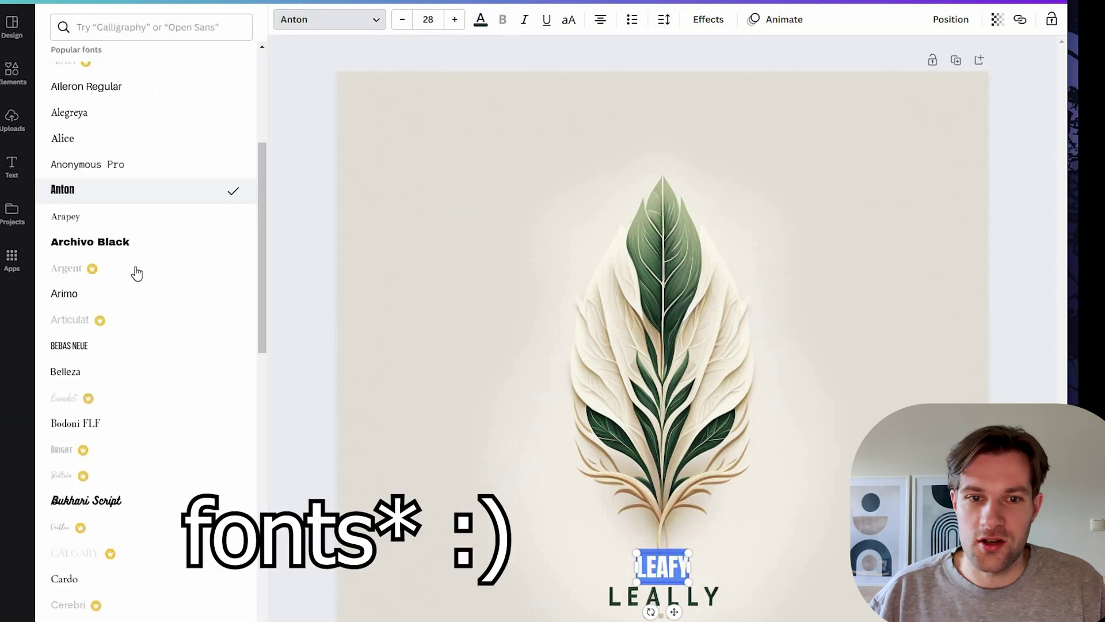
{"action": "left_click", "coordinate": [118, 423]}
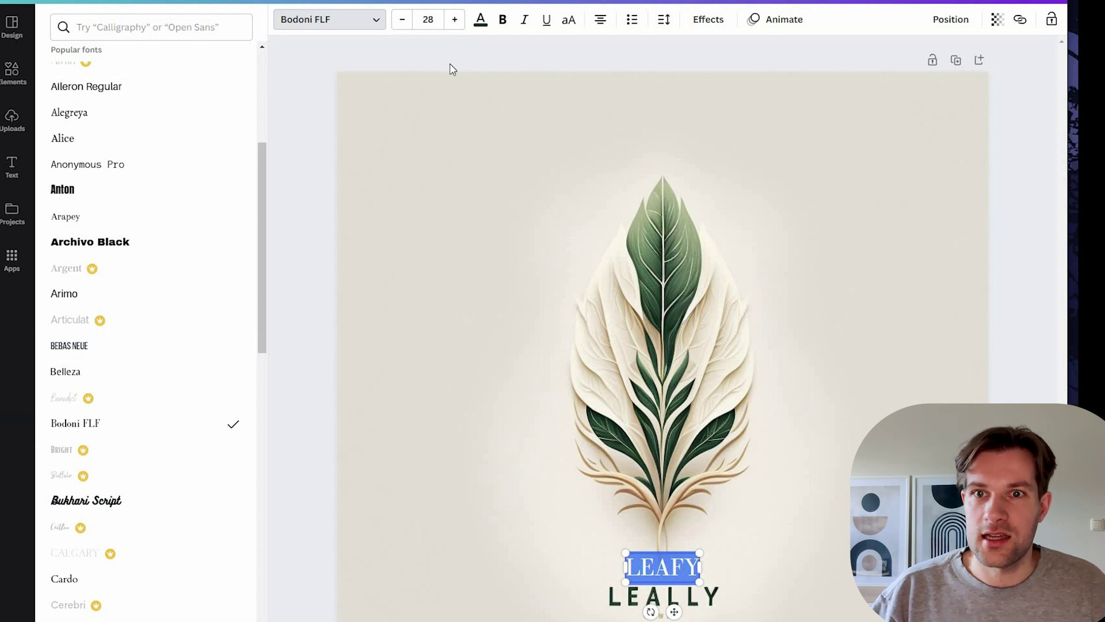
Set the LEAFY text's font size to 40 and move it beside the leaf stem, clear of the LEALLY lettering.
{"action": "left_click", "coordinate": [422, 19]}
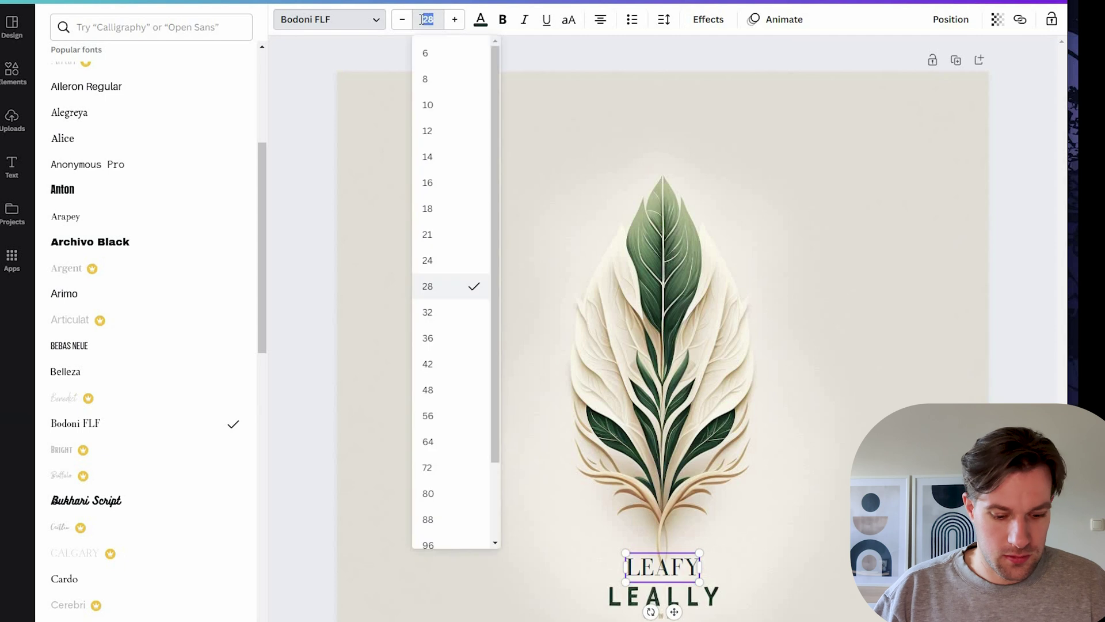
{"action": "type", "text": "4"}
{"action": "type", "text": "0"}
{"action": "key", "text": "Return"}
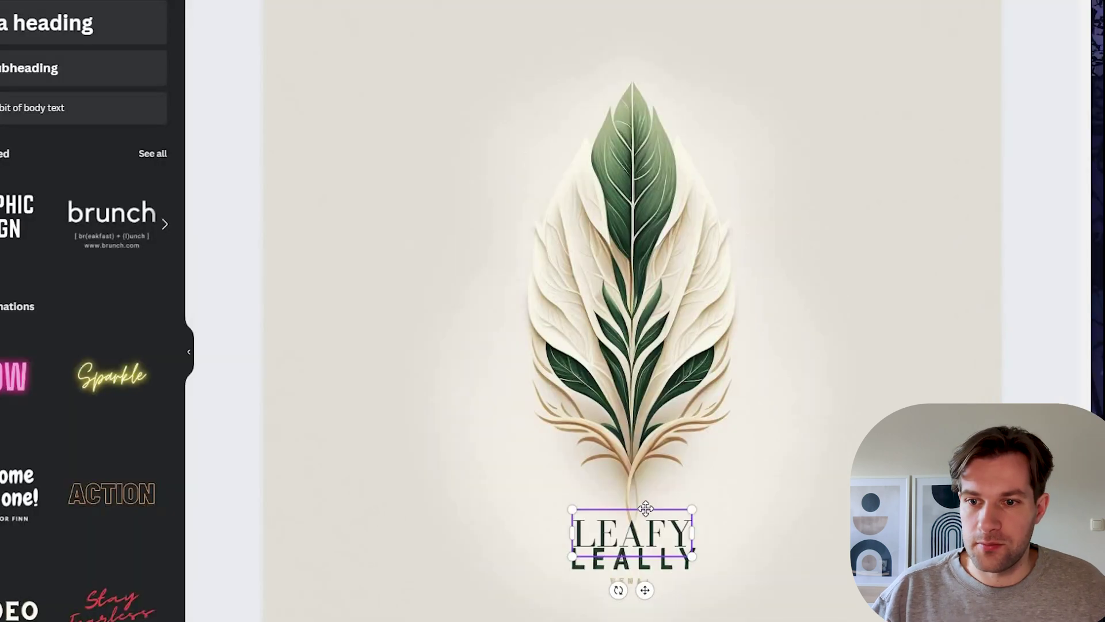
{"action": "left_click_drag", "start_coordinate": [619, 532], "coordinate": [804, 510]}
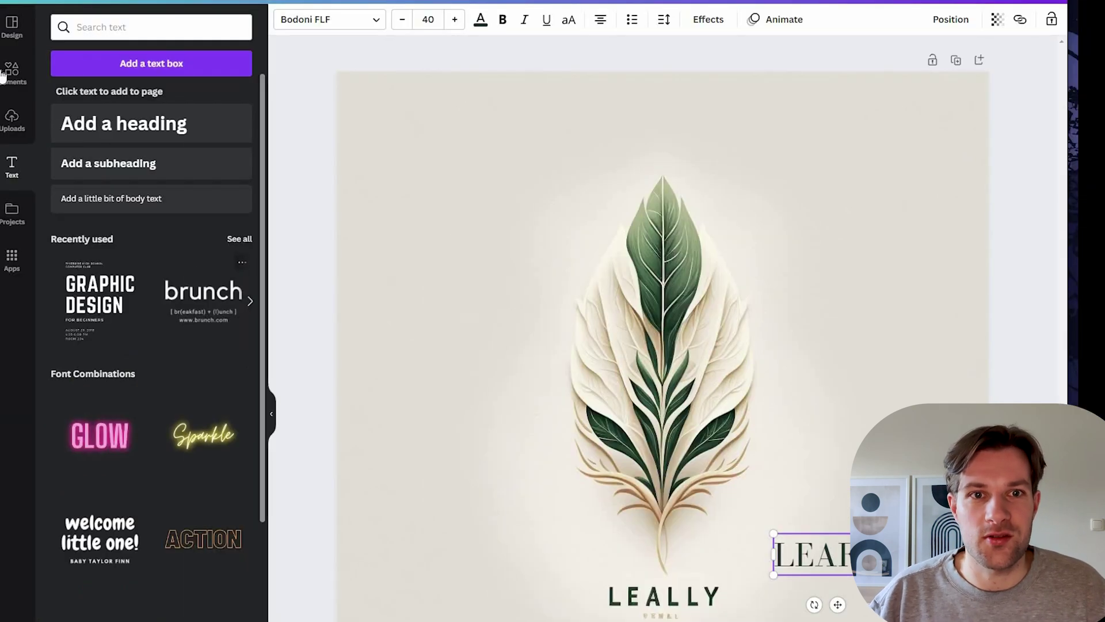
Add a rounded square shape and move it to the lower left of the leaf, beside the LEALLY lettering.
{"action": "left_click", "coordinate": [11, 71]}
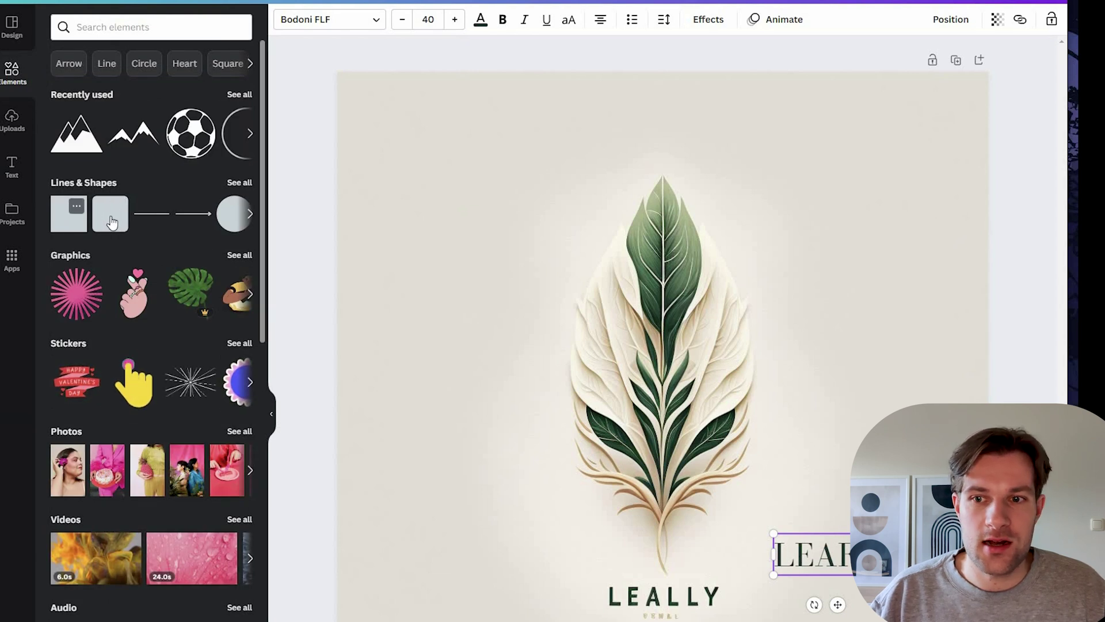
{"action": "left_click", "coordinate": [68, 222]}
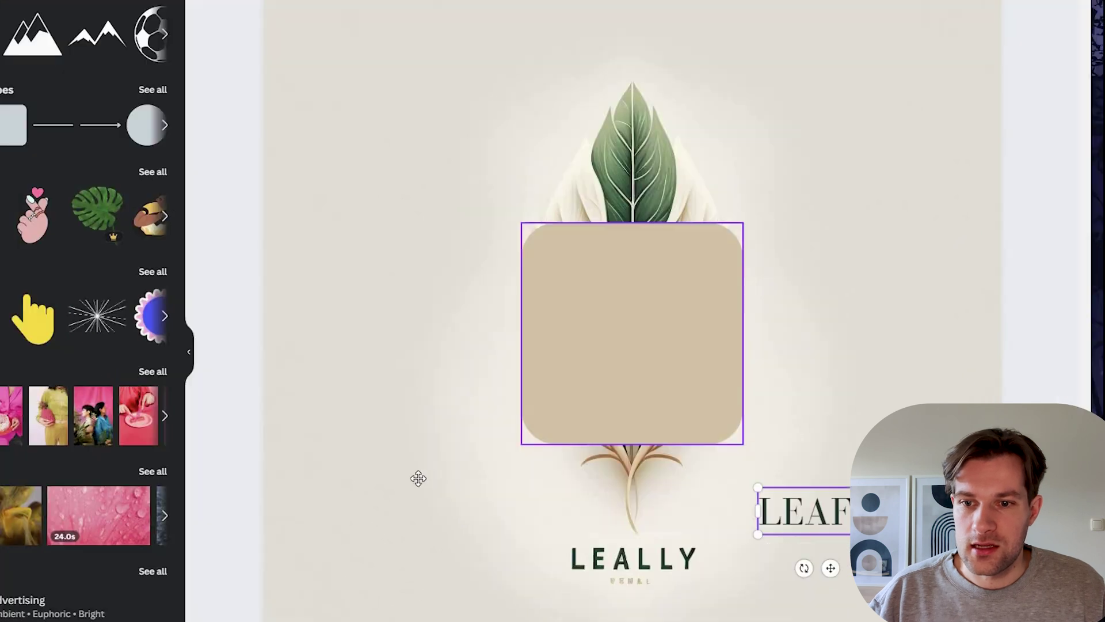
{"action": "left_click_drag", "start_coordinate": [670, 382], "coordinate": [515, 581]}
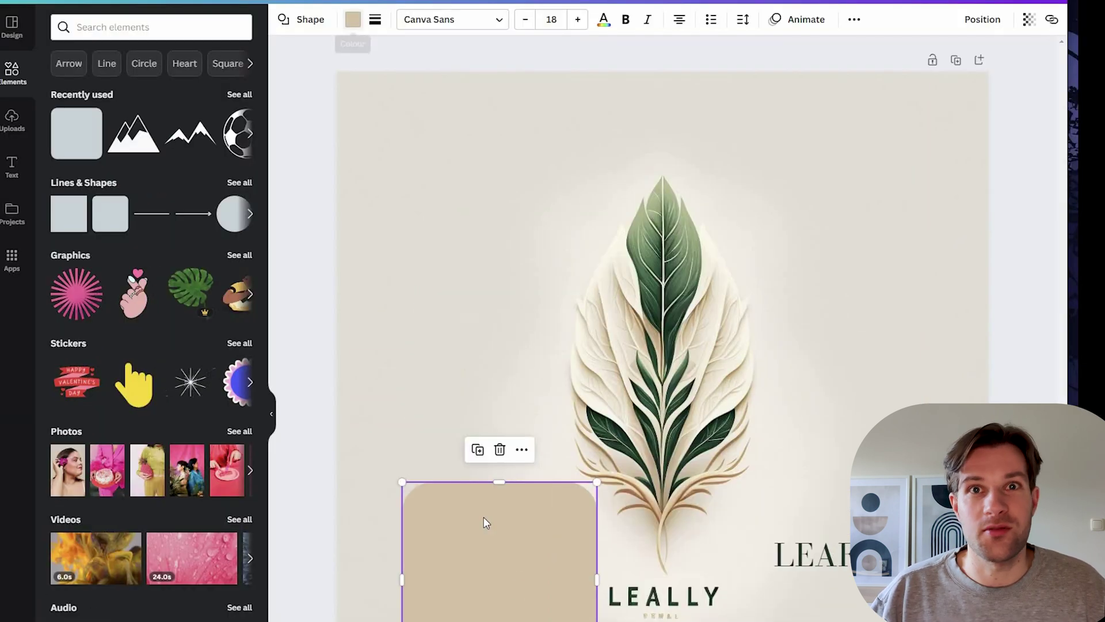
Recolour the rounded square with the light cream sampled from the background beside the LEALLY lettering.
{"action": "left_click", "coordinate": [353, 23]}
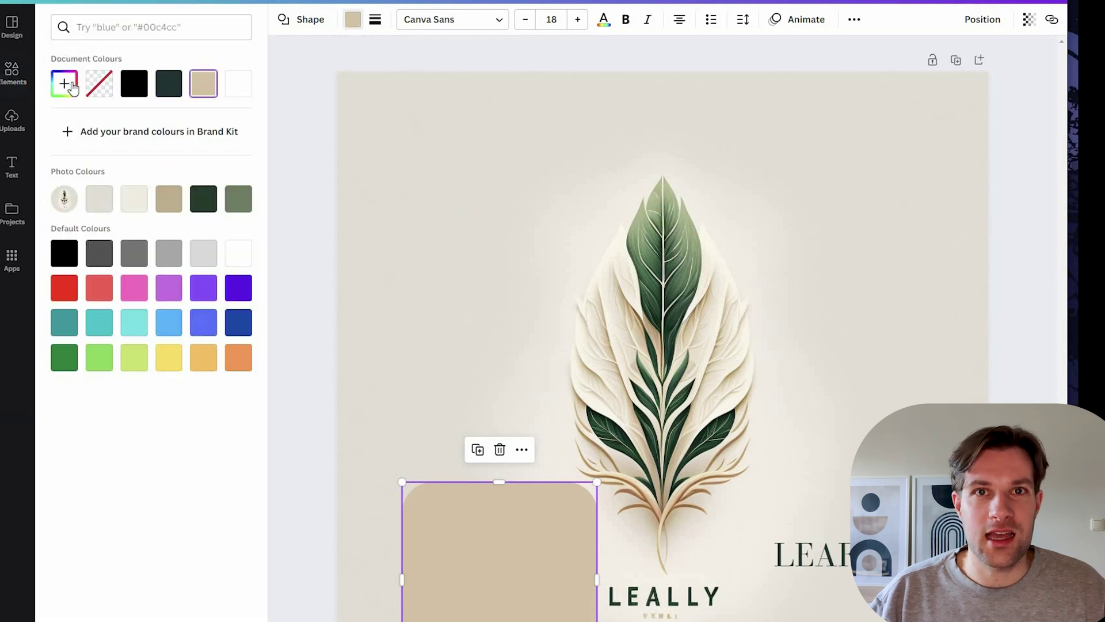
{"action": "left_click", "coordinate": [65, 84]}
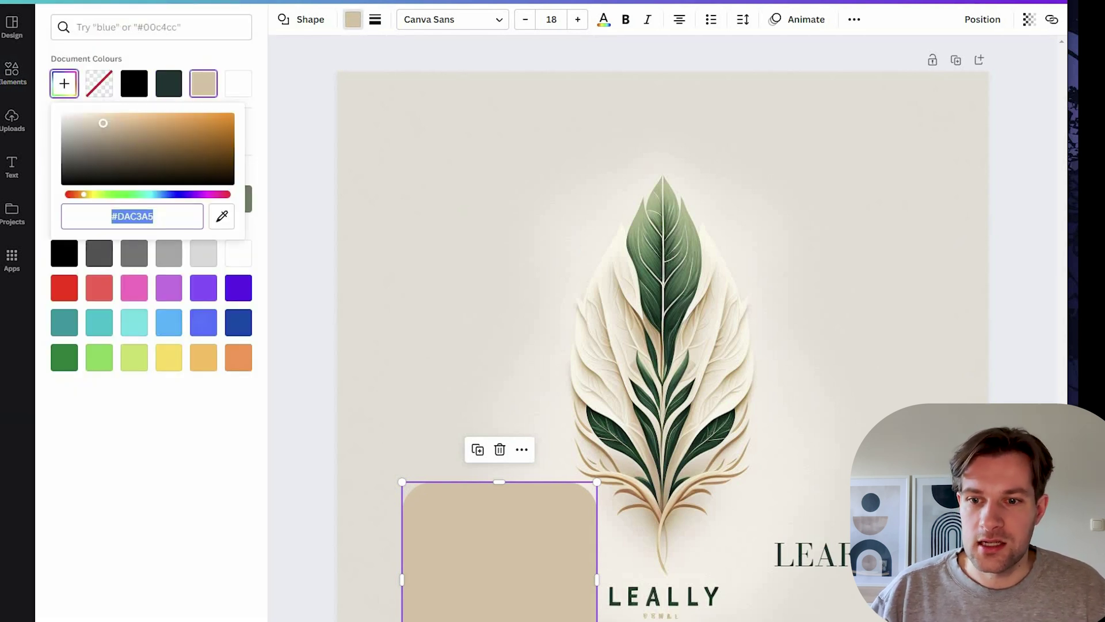
{"action": "left_click", "coordinate": [222, 217]}
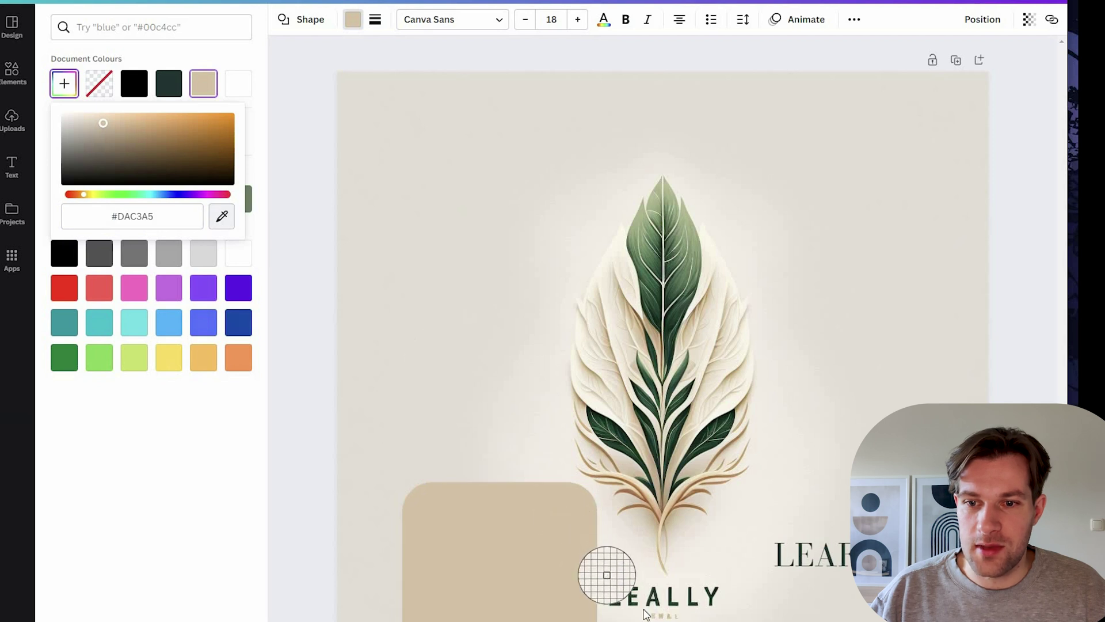
{"action": "left_click", "coordinate": [608, 577]}
{"action": "left_click", "coordinate": [518, 585]}
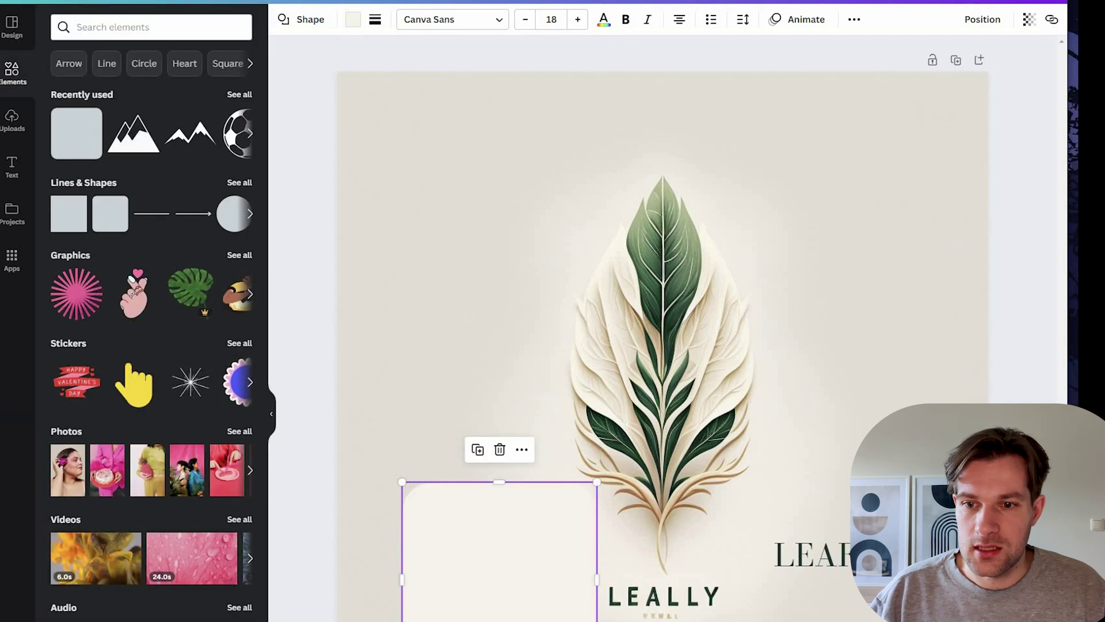
Move the cream shape over the LEALLY lettering and resize it to a narrow patch covering the word.
{"action": "left_click_drag", "start_coordinate": [518, 584], "coordinate": [741, 616]}
{"action": "left_click_drag", "start_coordinate": [724, 422], "coordinate": [723, 430]}
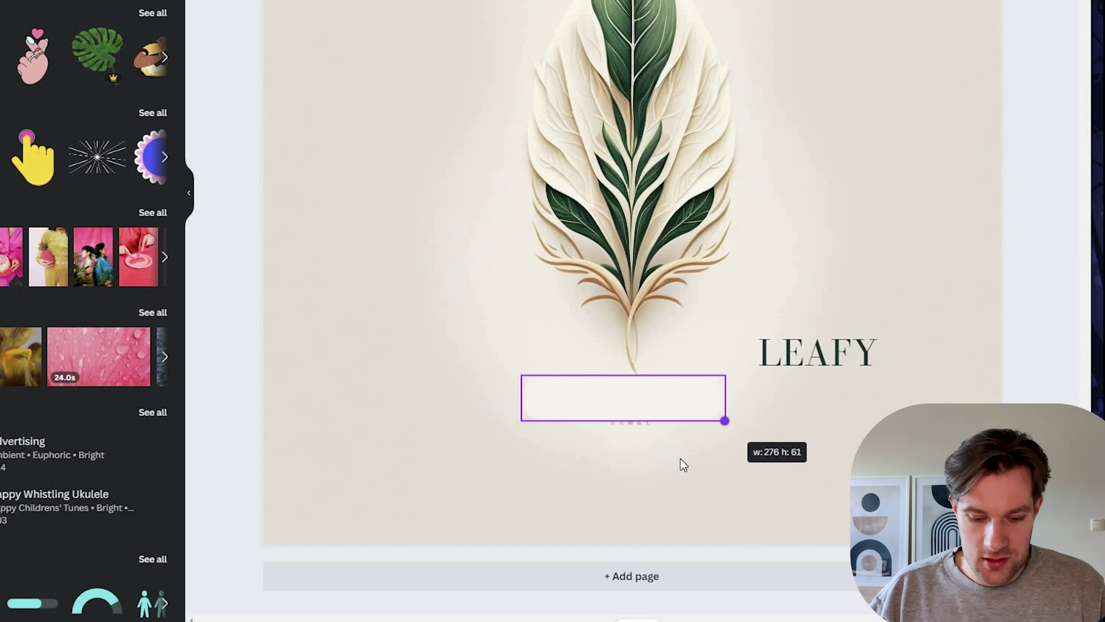
{"action": "left_click", "coordinate": [437, 379]}
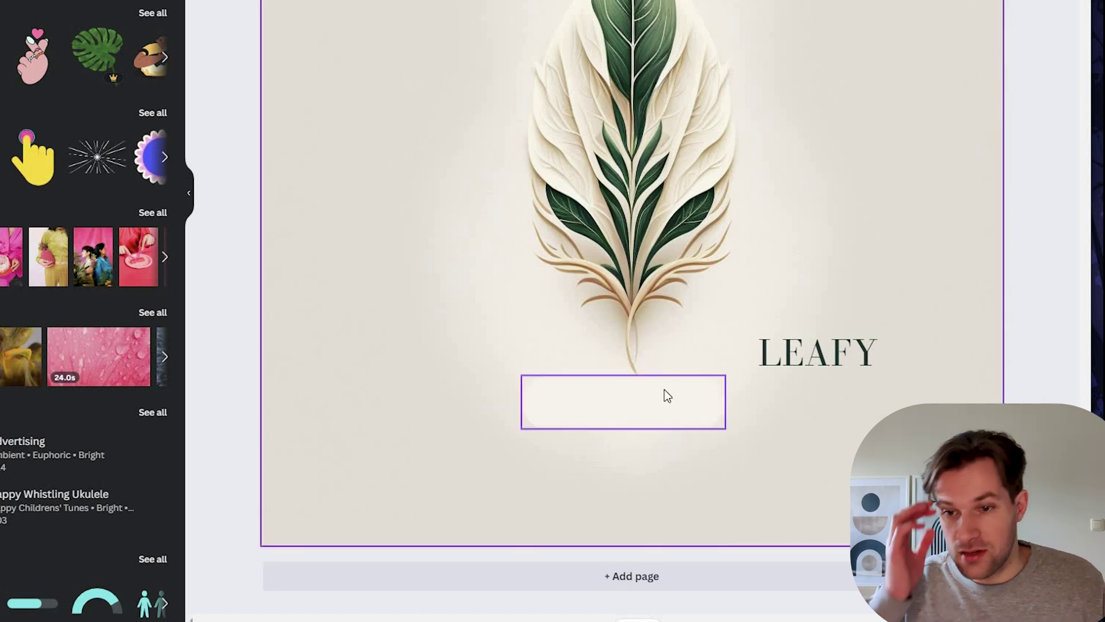
{"action": "mouse_move", "coordinate": [666, 398]}
{"action": "left_mouse_down"}
{"action": "mouse_move", "coordinate": [661, 533]}
{"action": "mouse_move", "coordinate": [674, 377]}
{"action": "left_mouse_up"}
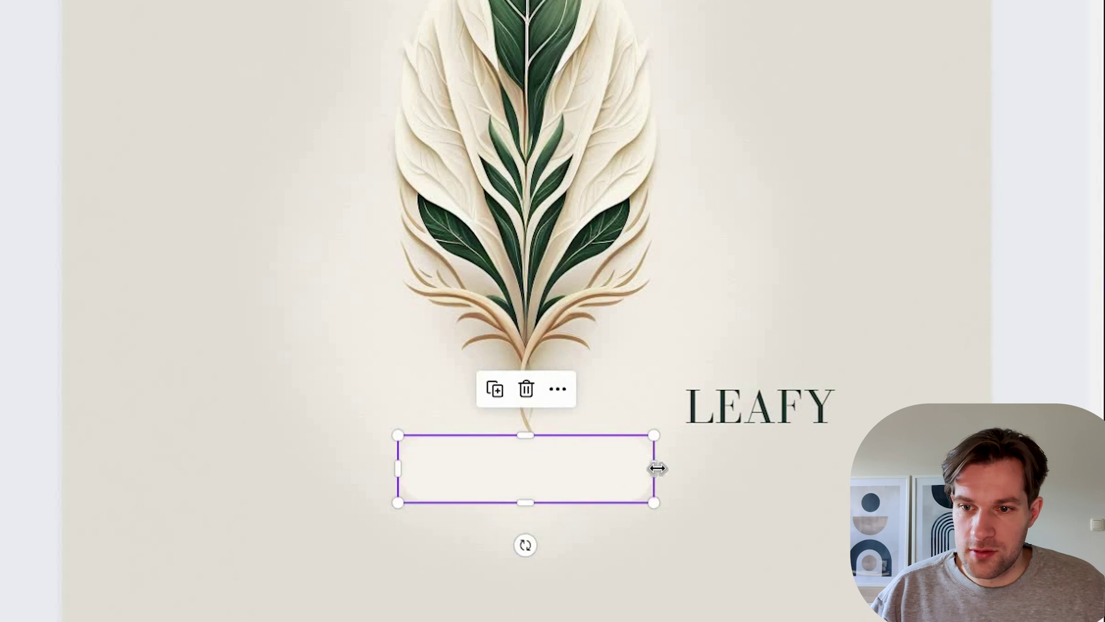
{"action": "left_click_drag", "start_coordinate": [586, 466], "coordinate": [525, 445]}
{"action": "left_click_drag", "start_coordinate": [424, 462], "coordinate": [451, 463]}
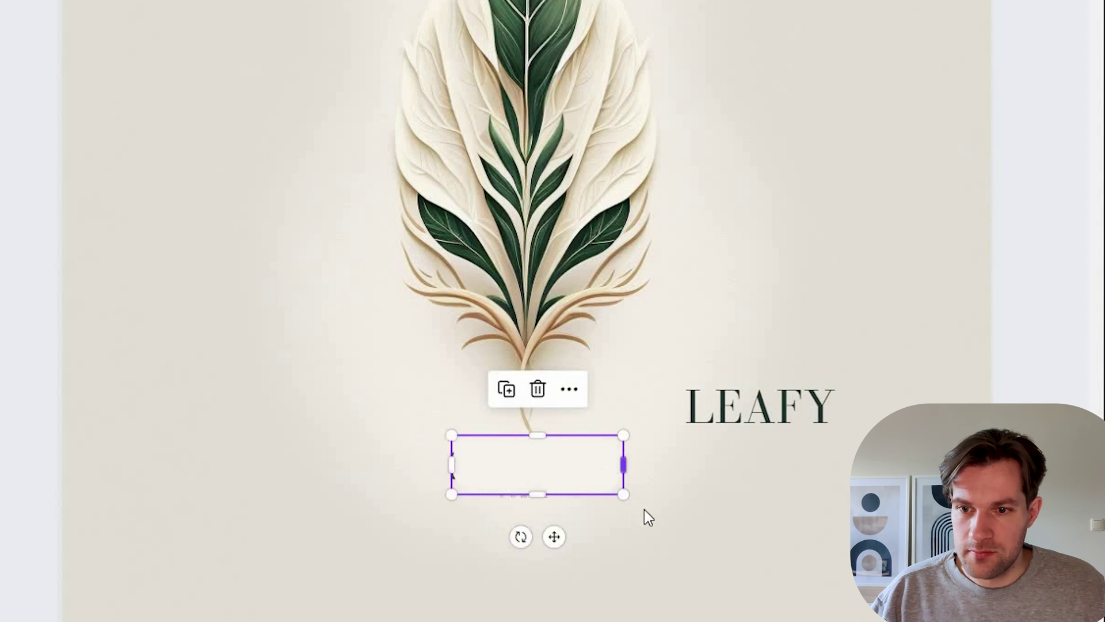
{"action": "left_click_drag", "start_coordinate": [623, 464], "coordinate": [609, 464]}
Duplicate the cream patch, shrink the copy and place it over the tiny lettering below, centred under the leaf stem.
{"action": "key", "text": "ctrl+d"}
{"action": "left_click_drag", "start_coordinate": [561, 547], "coordinate": [514, 561]}
{"action": "left_click_drag", "start_coordinate": [617, 554], "coordinate": [514, 470]}
{"action": "left_click", "coordinate": [520, 458]}
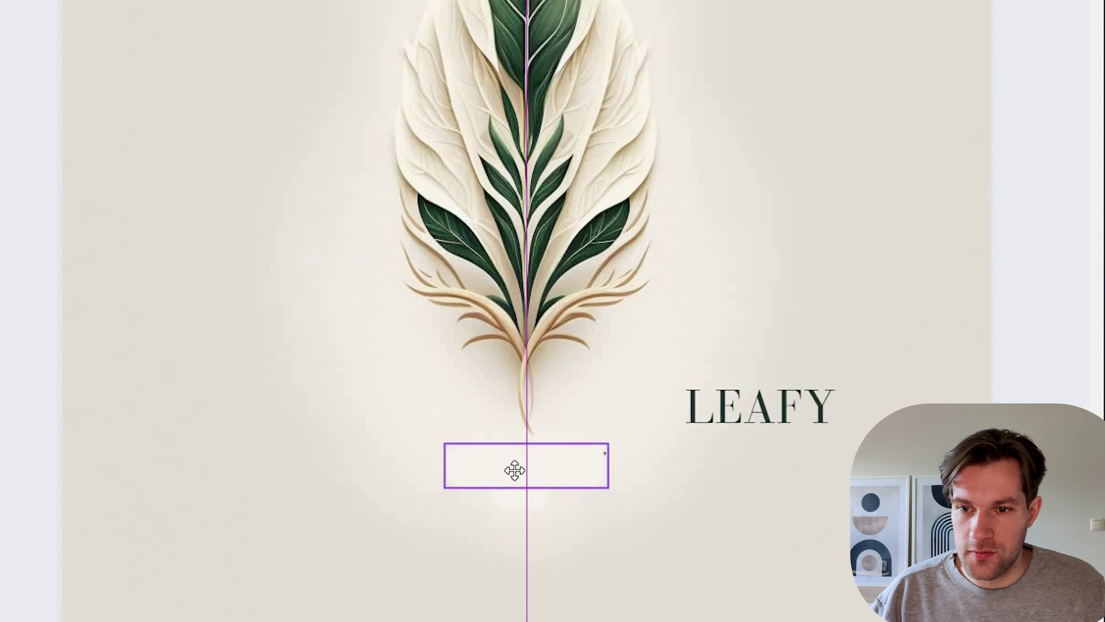
{"action": "left_click", "coordinate": [666, 512]}
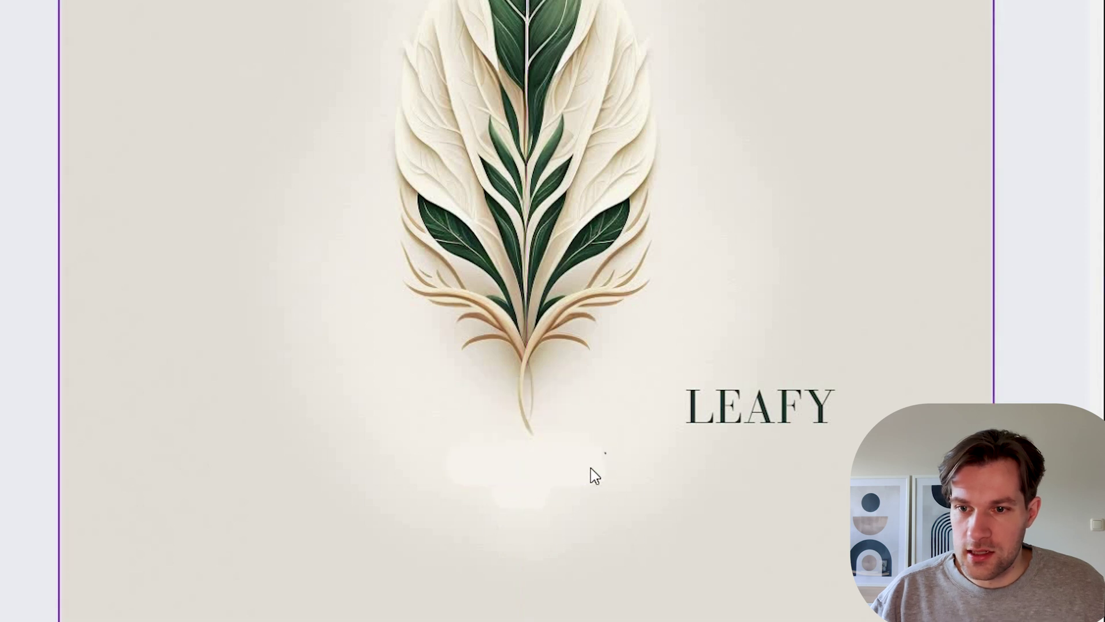
Centre the LEAFY text on the cream patch under the leaf stem and send the small overlapping patch behind it.
{"action": "left_click", "coordinate": [606, 453]}
{"action": "left_click_drag", "start_coordinate": [617, 458], "coordinate": [518, 464]}
{"action": "left_click", "coordinate": [655, 465]}
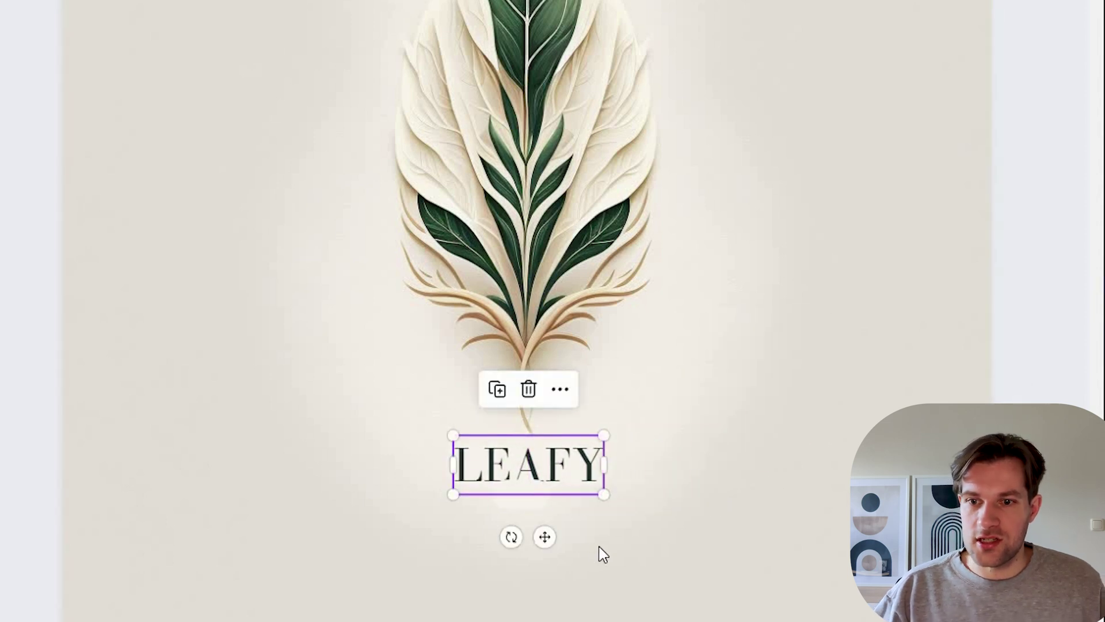
{"action": "left_click", "coordinate": [525, 503]}
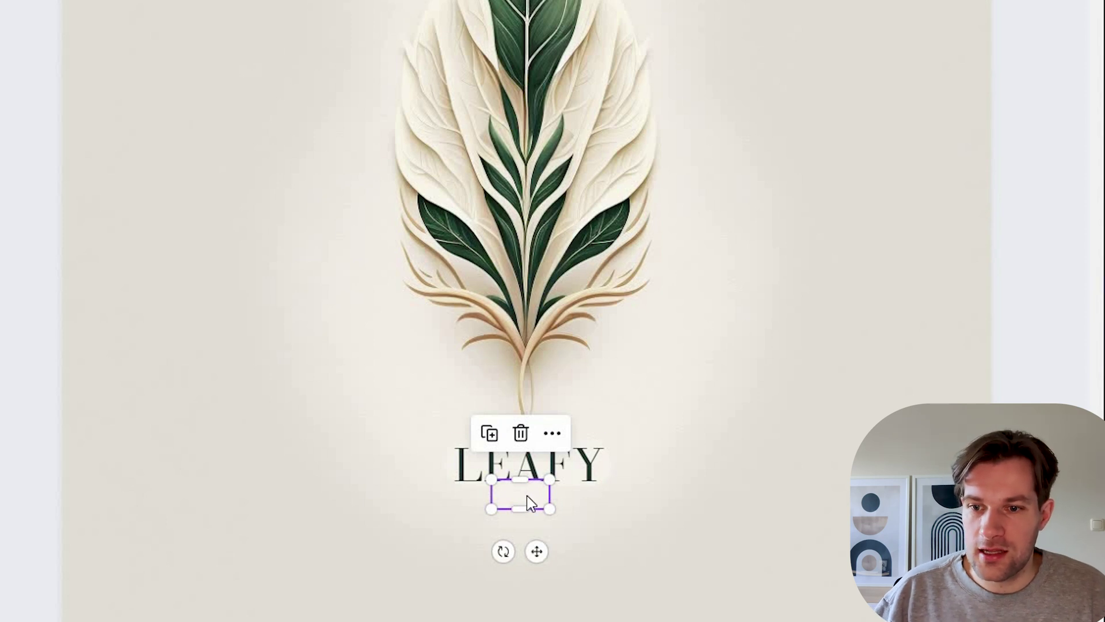
{"action": "right_click", "coordinate": [526, 494]}
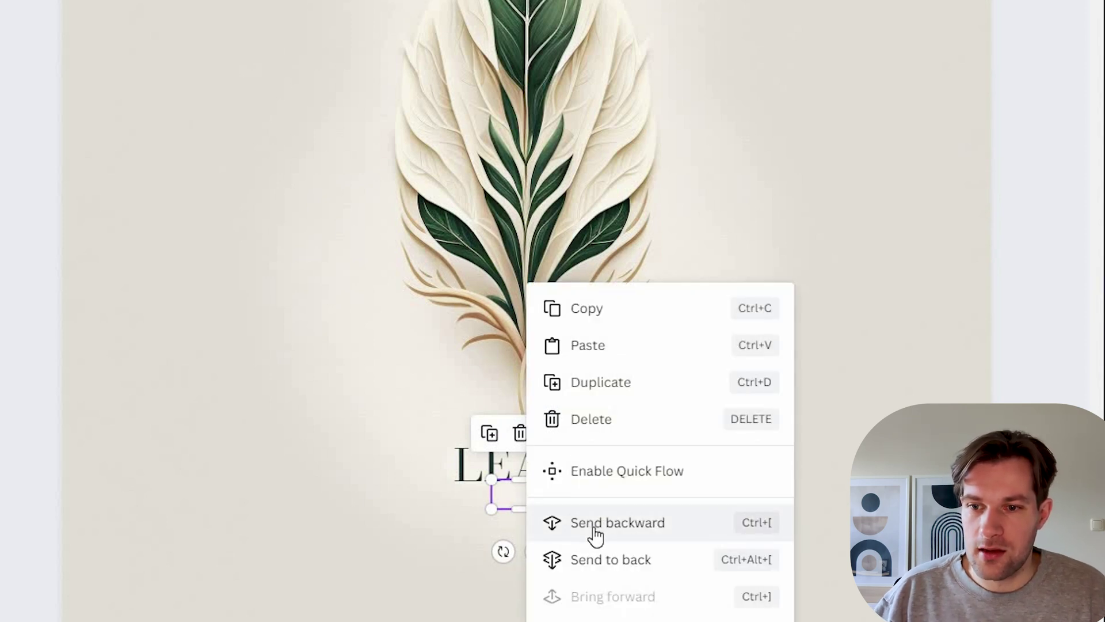
{"action": "left_click", "coordinate": [323, 402]}
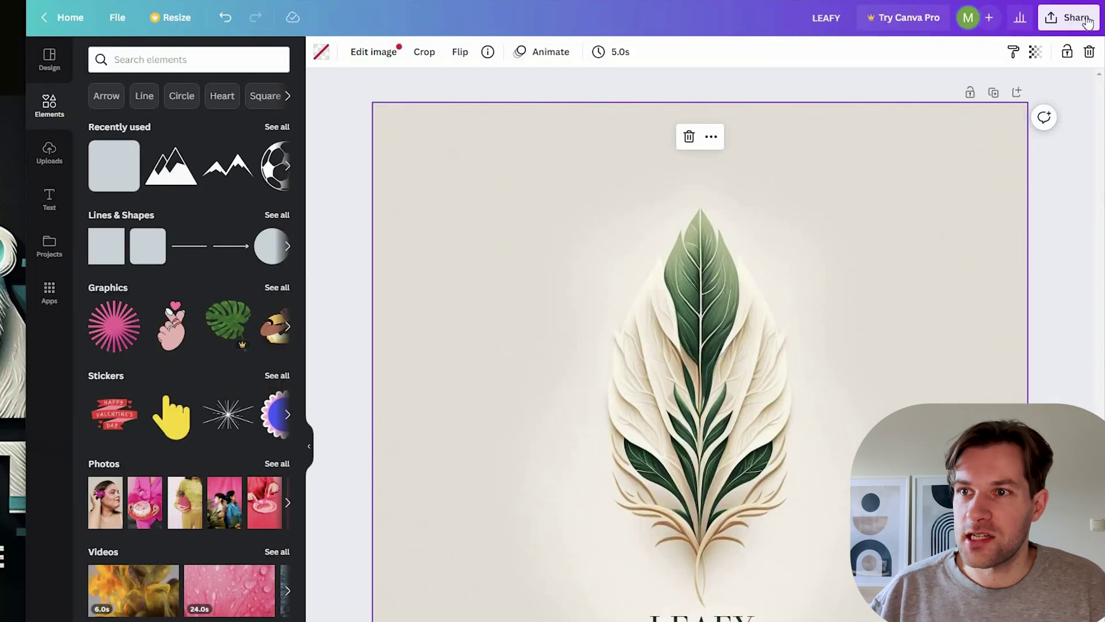
Open the design's download settings and examine the available file types and size options.
{"action": "left_click", "coordinate": [1082, 22]}
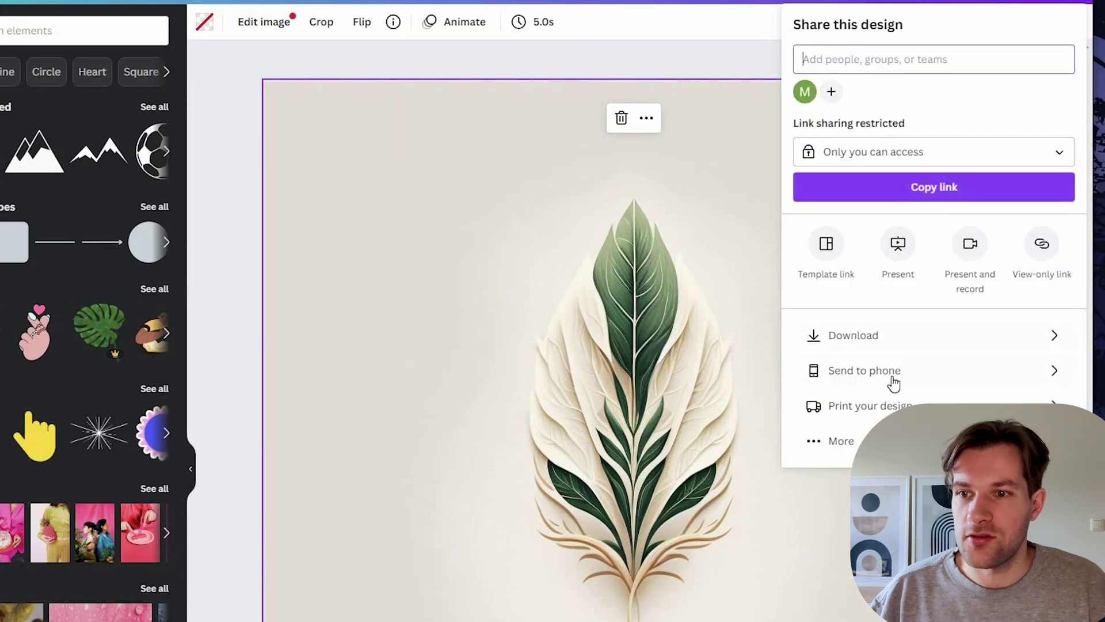
{"action": "left_click", "coordinate": [961, 339]}
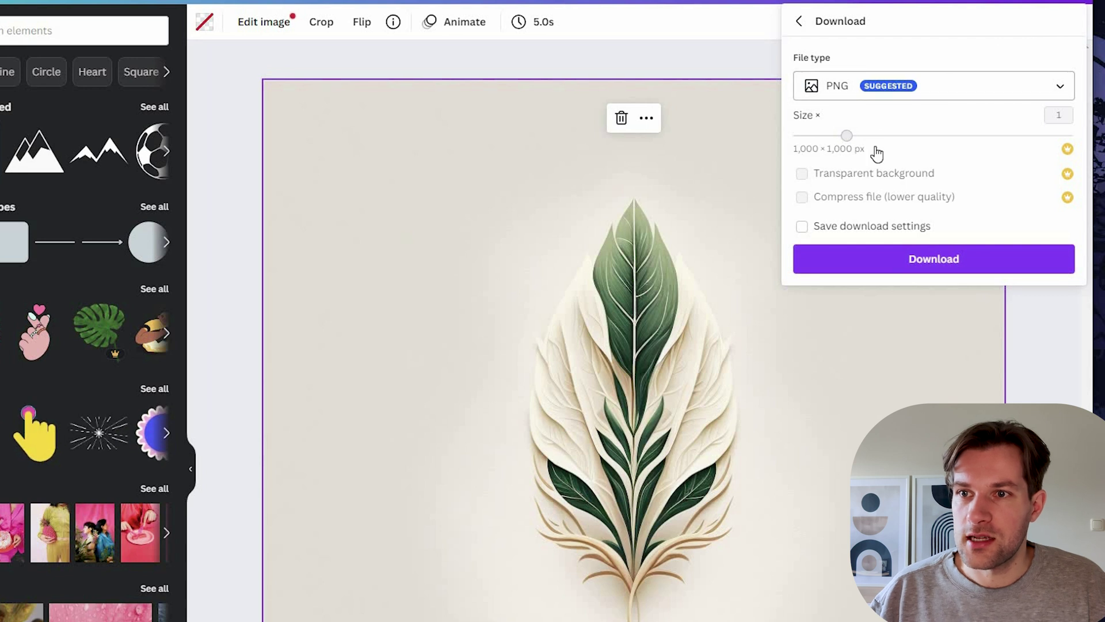
{"action": "left_click", "coordinate": [895, 89]}
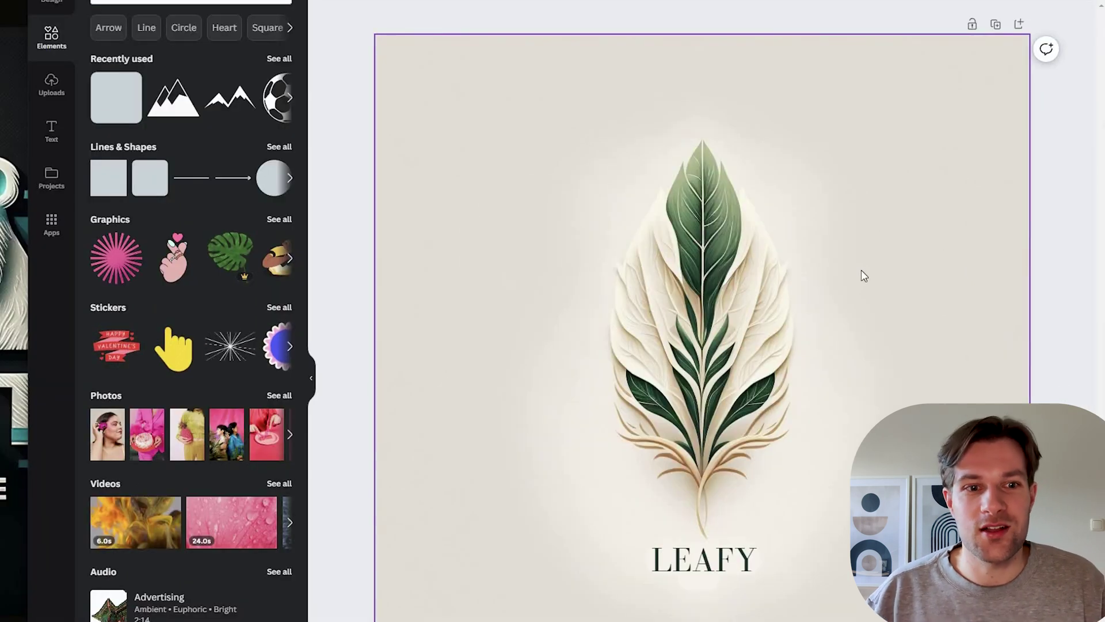
Upload the minimalist bird mascot logo PNG and place it on a new second page, against the page's left edge.
{"action": "left_click", "coordinate": [1020, 26]}
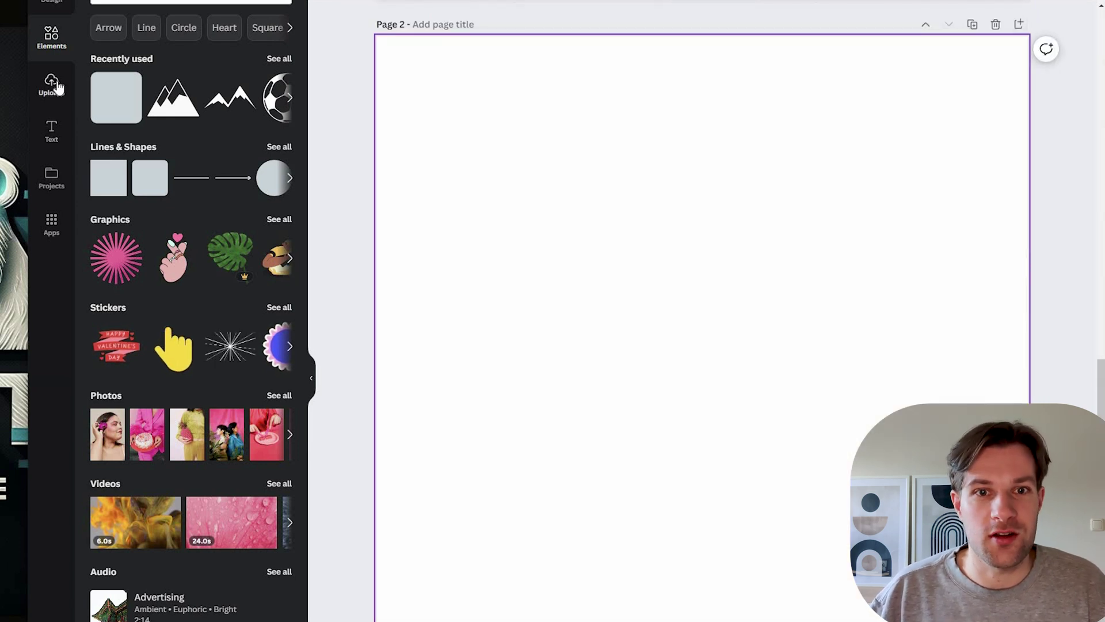
{"action": "left_click", "coordinate": [53, 82]}
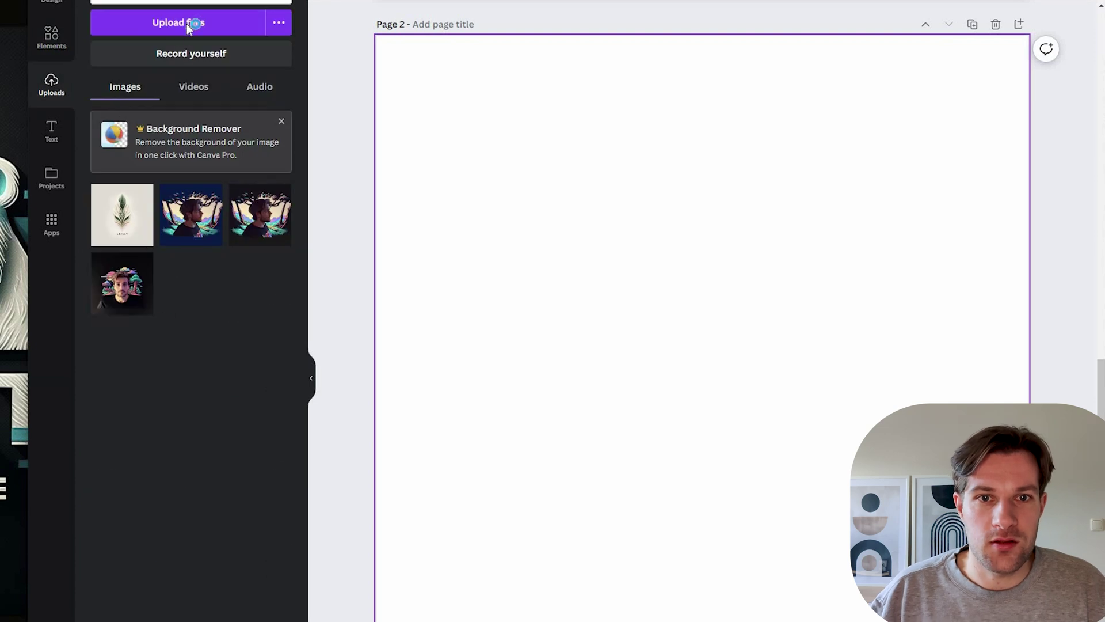
{"action": "left_click", "coordinate": [178, 22]}
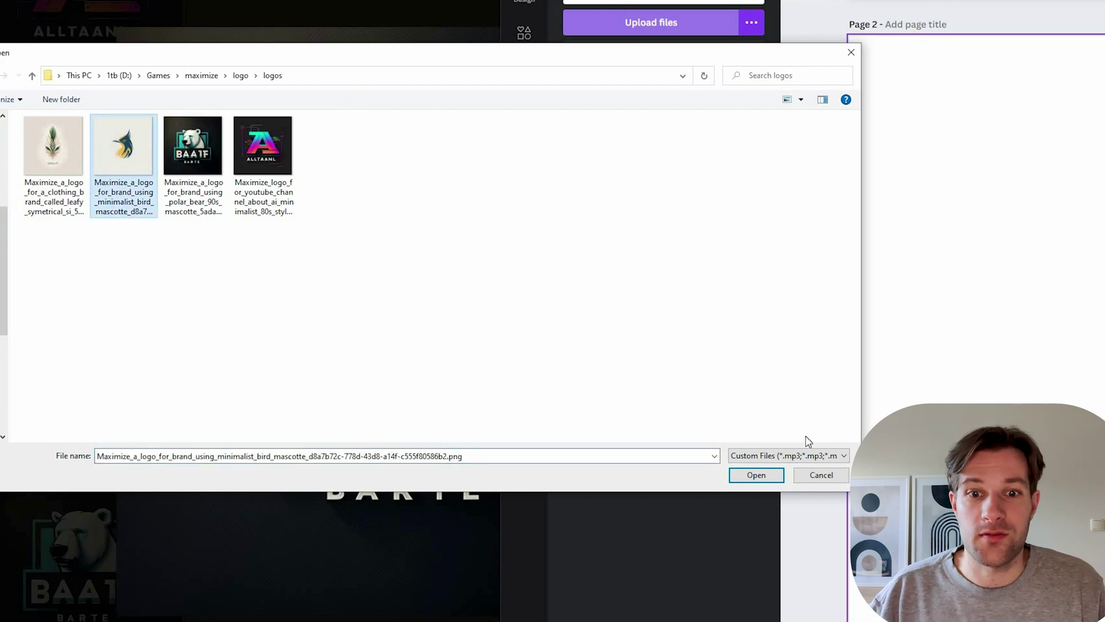
{"action": "left_click", "coordinate": [756, 476]}
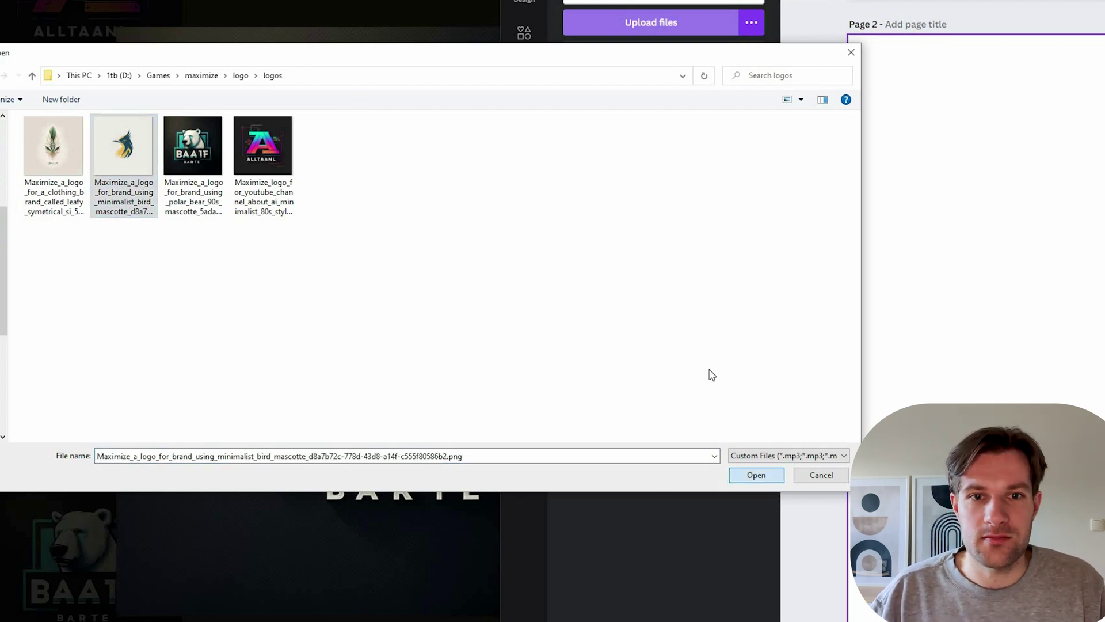
{"action": "left_click_drag", "start_coordinate": [111, 228], "coordinate": [517, 283]}
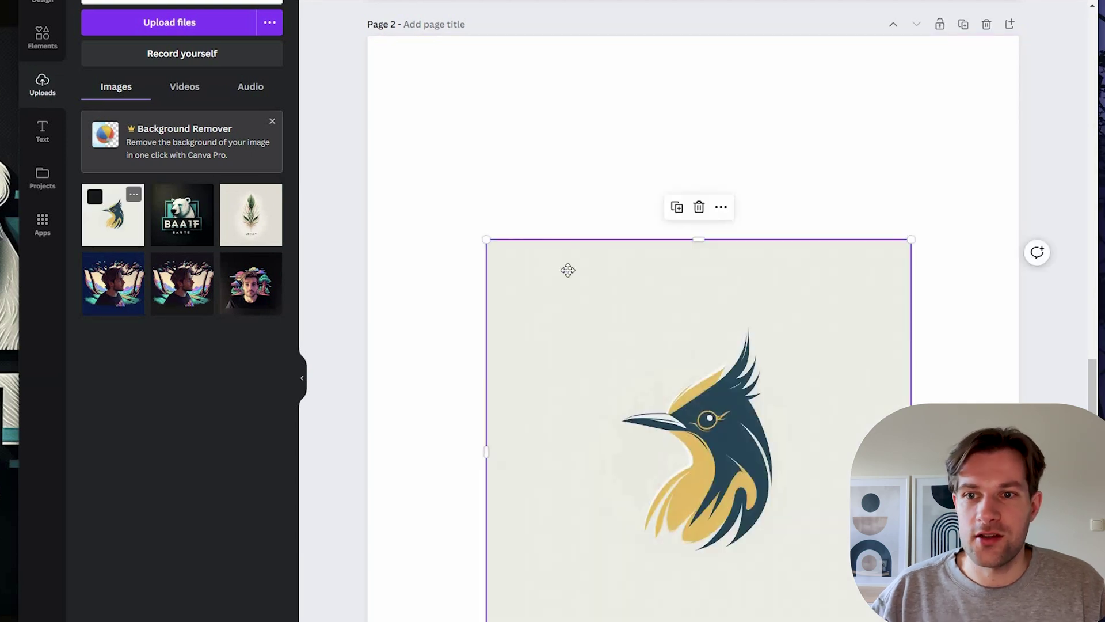
{"action": "left_click_drag", "start_coordinate": [518, 183], "coordinate": [424, 213]}
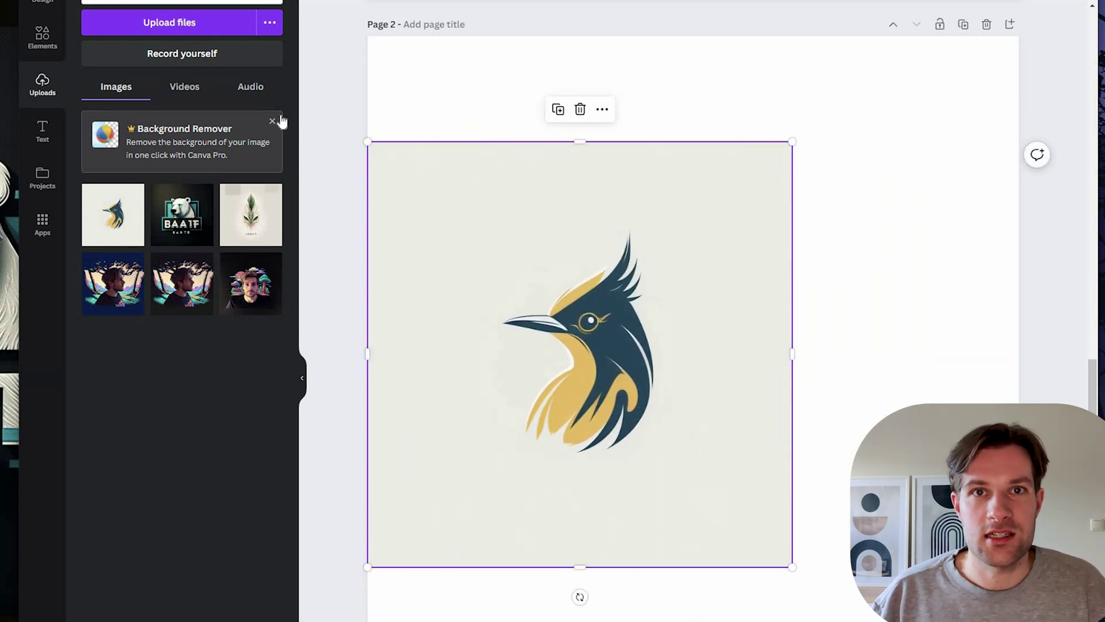
Add a square to the right of the bird logo and fill it with #ECECE8 sampled from the logo's background.
{"action": "left_click", "coordinate": [42, 36]}
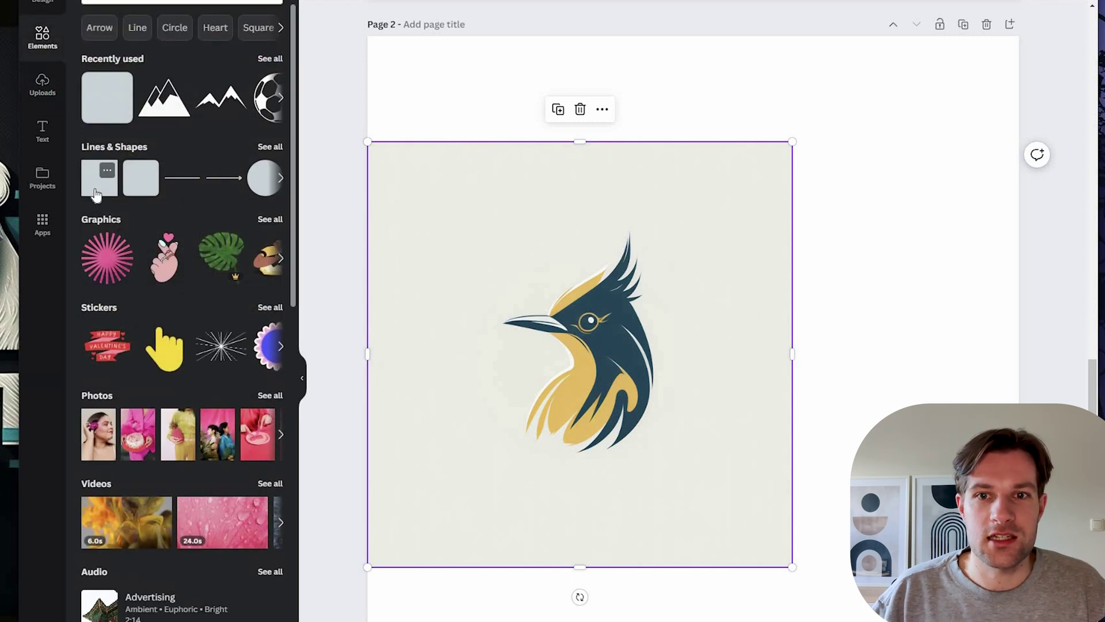
{"action": "key", "text": "r"}
{"action": "left_click_drag", "start_coordinate": [750, 323], "coordinate": [982, 312]}
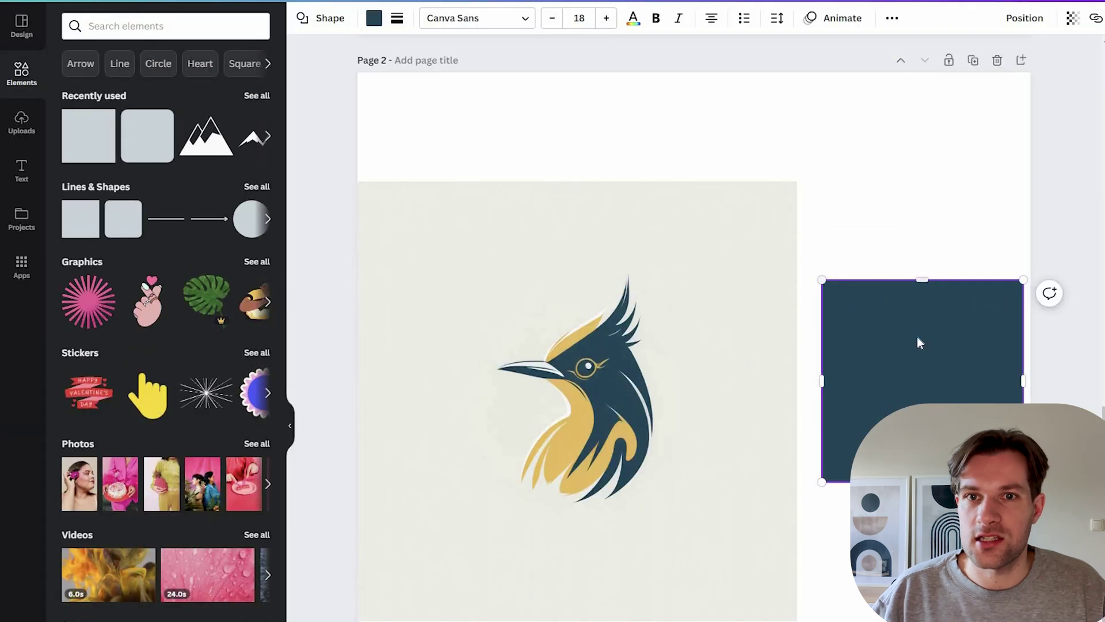
{"action": "left_click", "coordinate": [374, 23]}
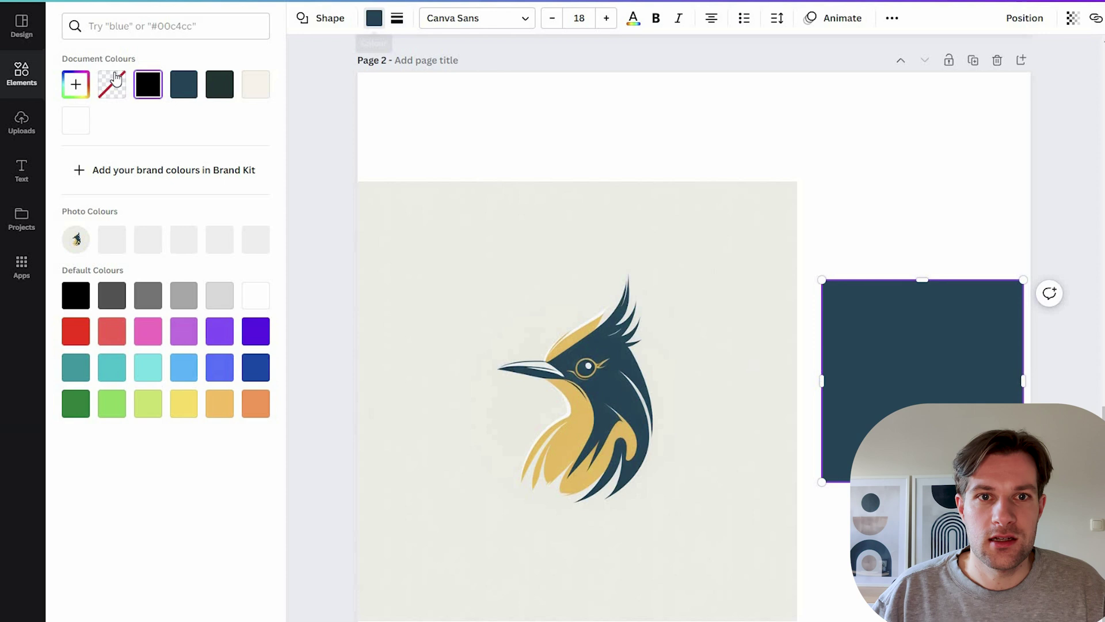
{"action": "left_click", "coordinate": [75, 86]}
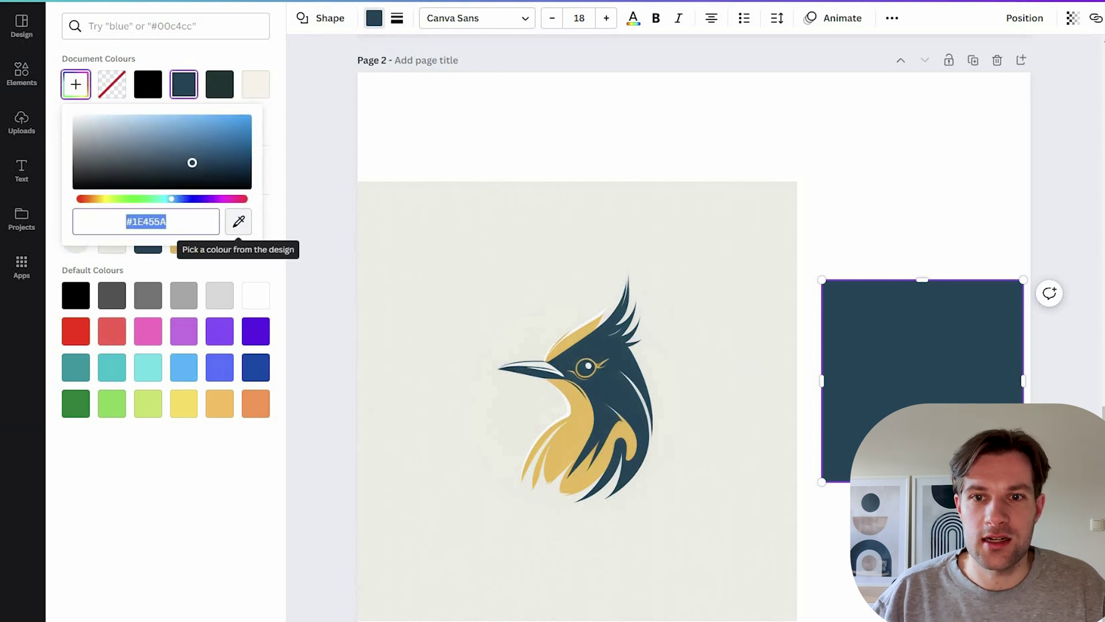
{"action": "left_click", "coordinate": [239, 221]}
{"action": "left_click", "coordinate": [470, 273]}
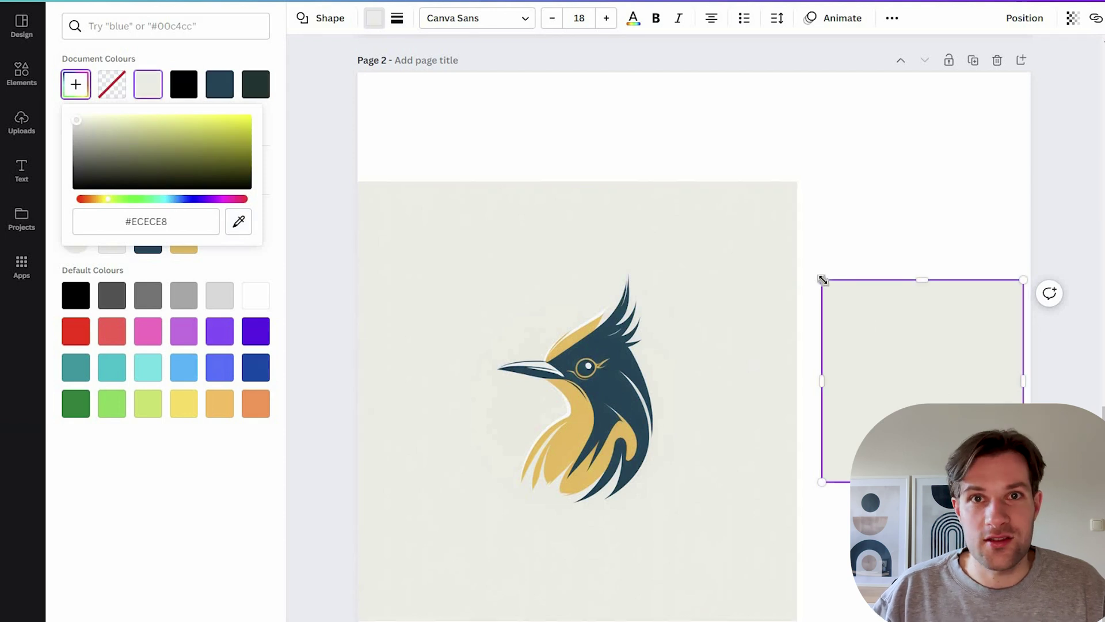
Enlarge the square to cover the whole second page and send it to the back, behind the bird logo.
{"action": "left_click_drag", "start_coordinate": [817, 275], "coordinate": [315, 48]}
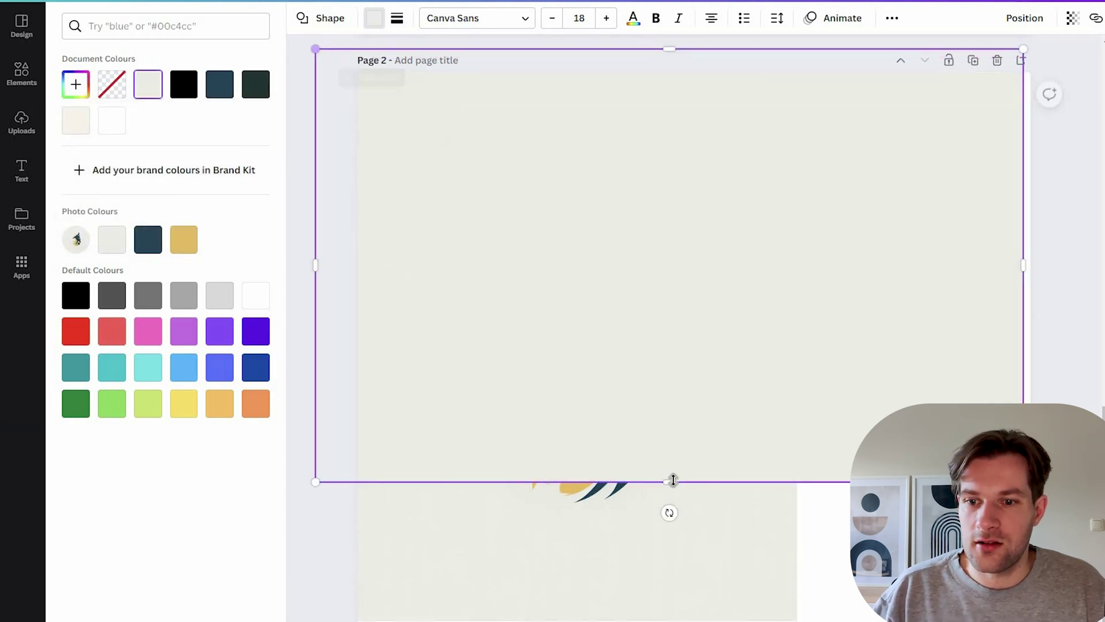
{"action": "left_click_drag", "start_coordinate": [669, 482], "coordinate": [669, 621]}
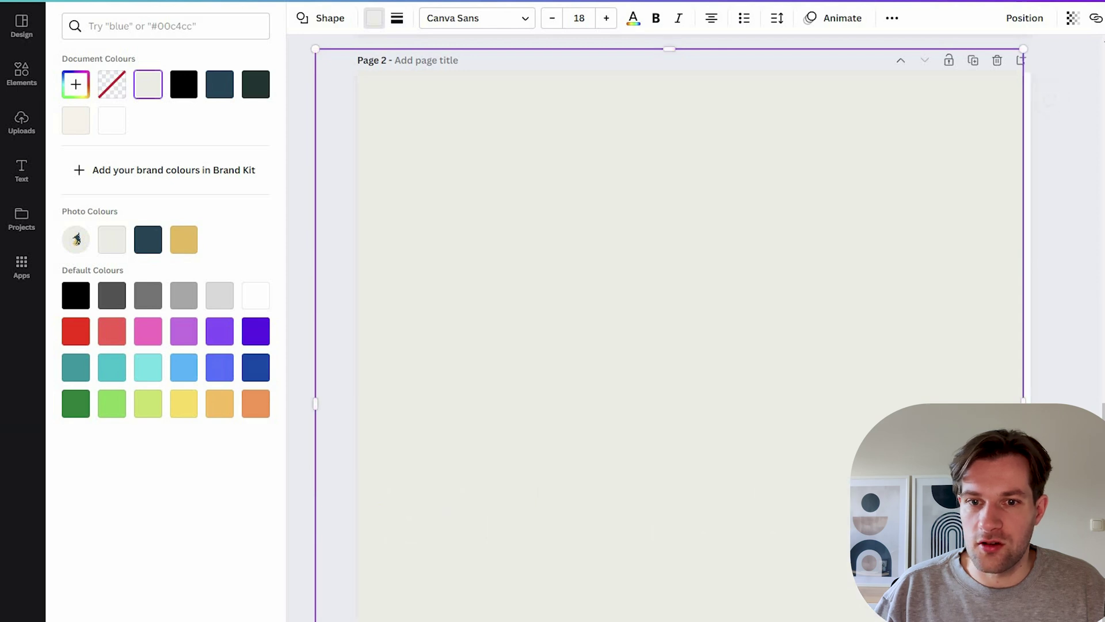
{"action": "left_click_drag", "start_coordinate": [689, 441], "coordinate": [714, 450]}
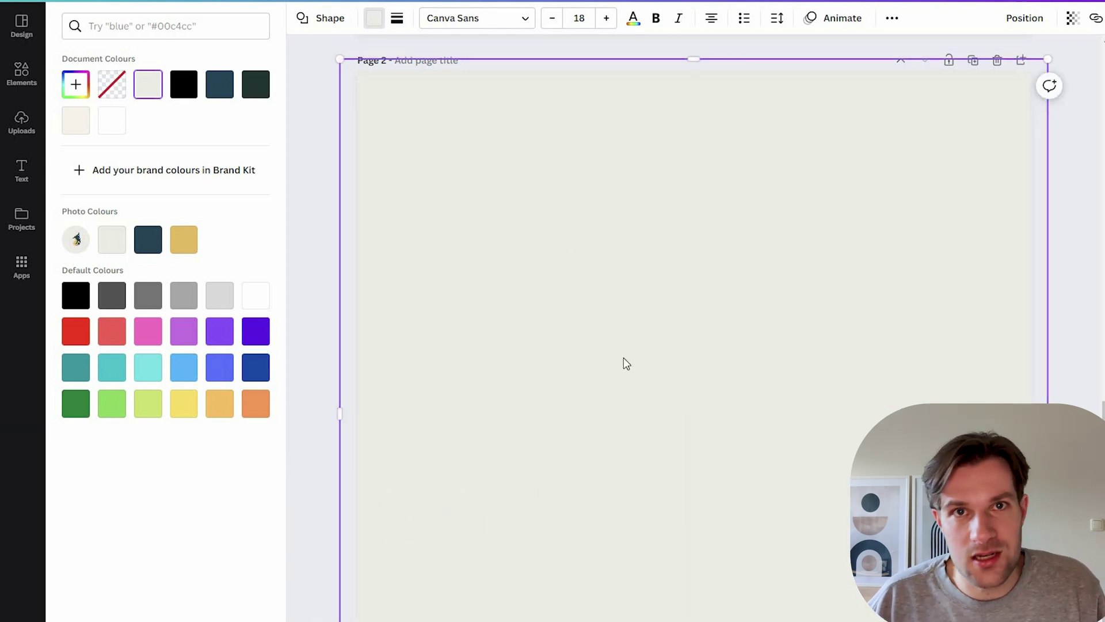
{"action": "right_click", "coordinate": [679, 351]}
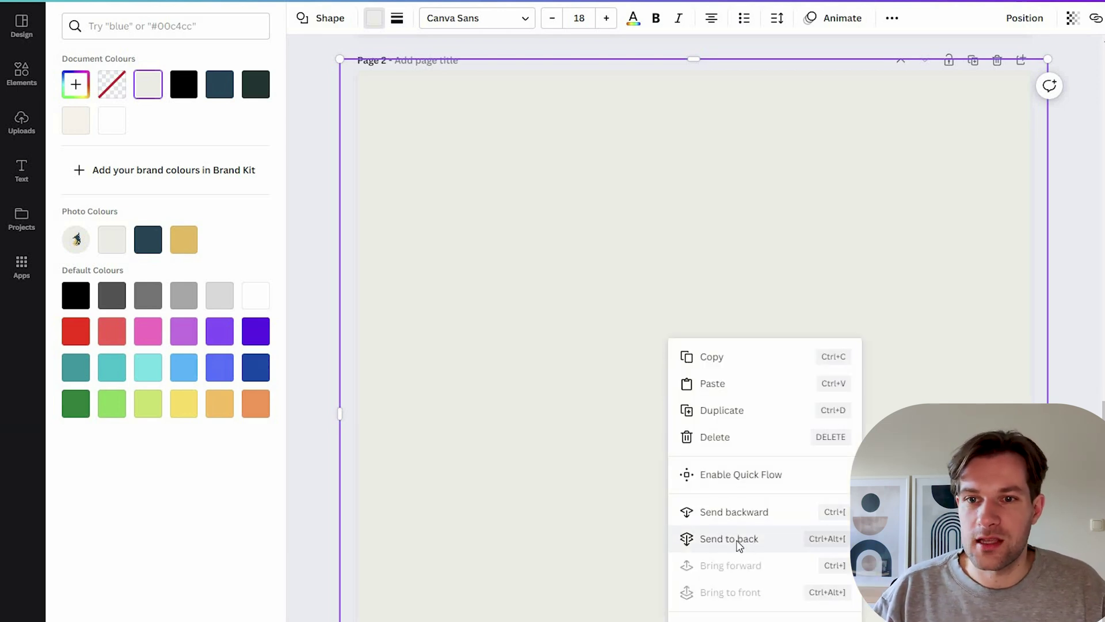
{"action": "left_click", "coordinate": [740, 544]}
Move the bird logo toward page 2's left edge and add a text box reading CREATE beside it.
{"action": "left_click", "coordinate": [529, 389]}
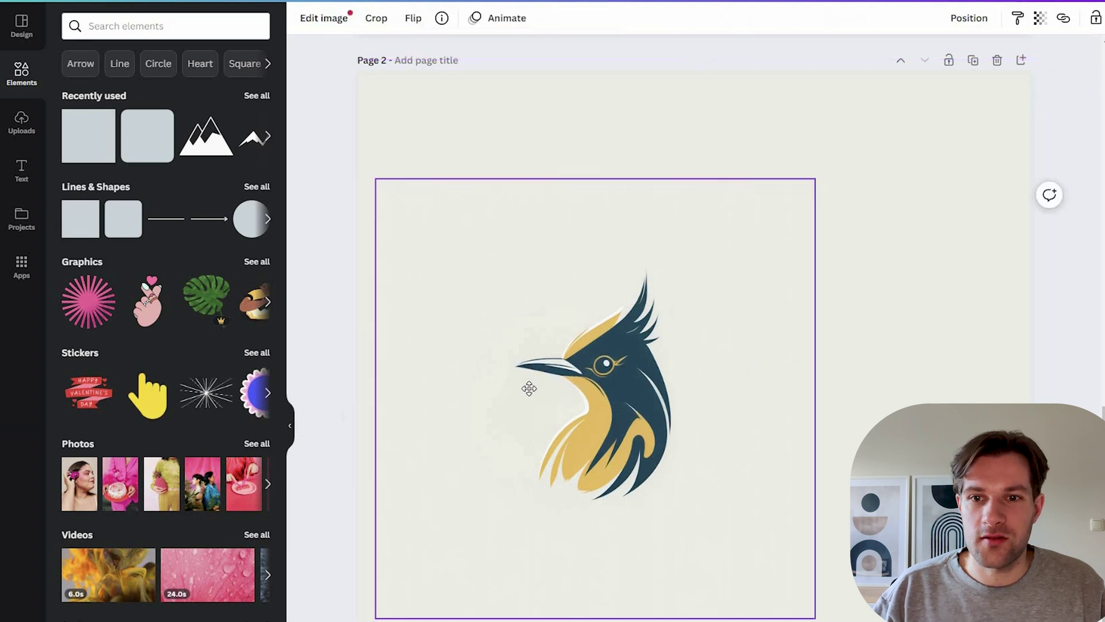
{"action": "left_click_drag", "start_coordinate": [529, 389], "coordinate": [455, 381]}
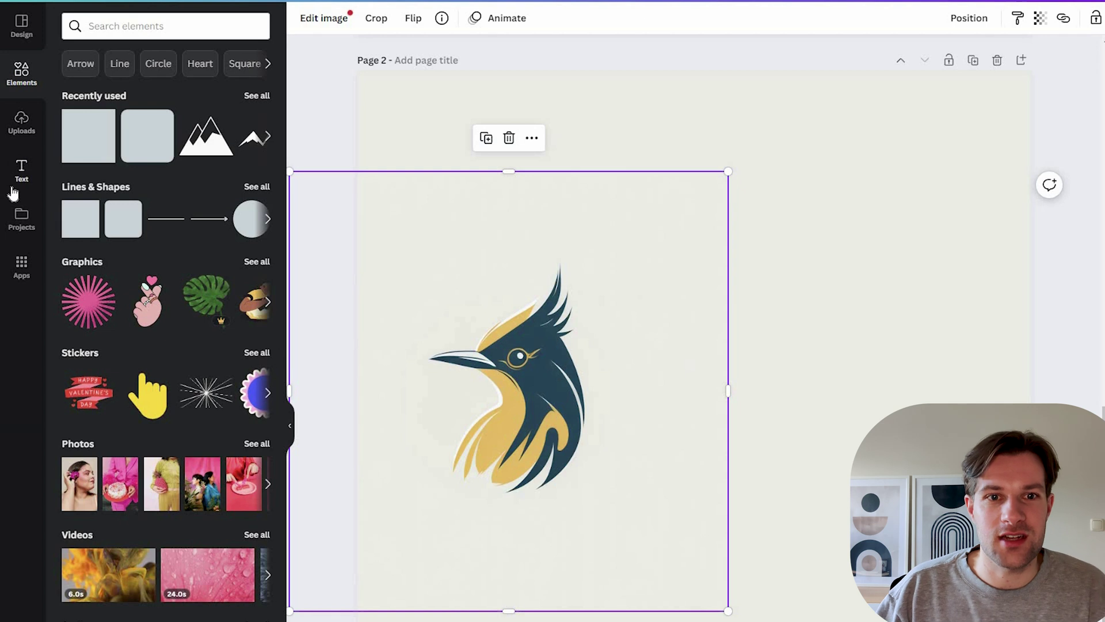
{"action": "left_click", "coordinate": [21, 169]}
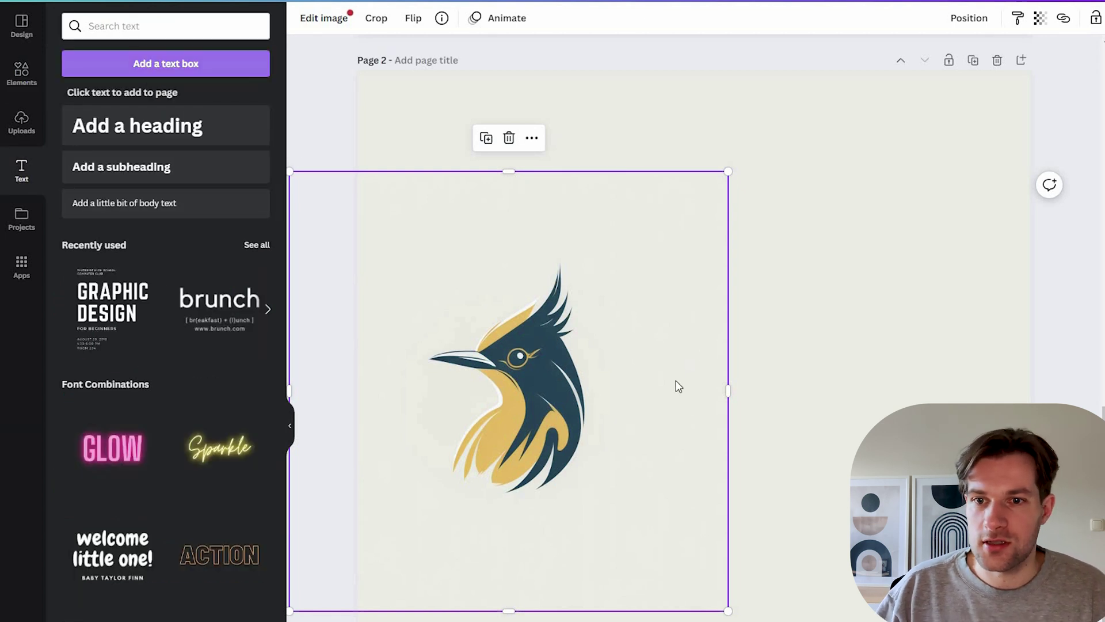
{"action": "key", "text": "t"}
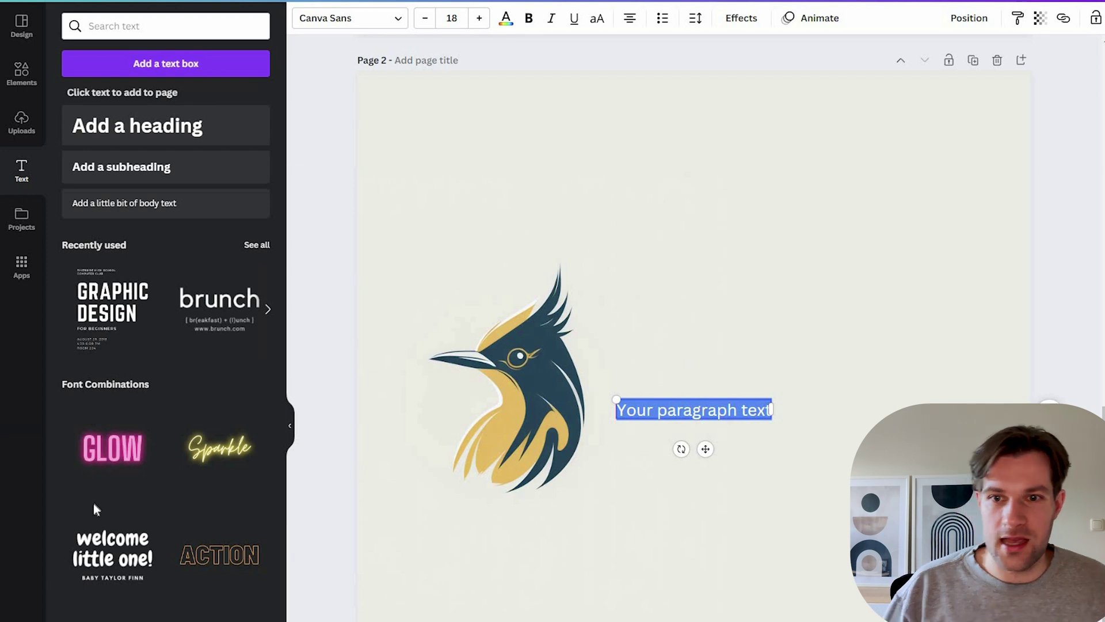
{"action": "type", "text": "CREATE"}
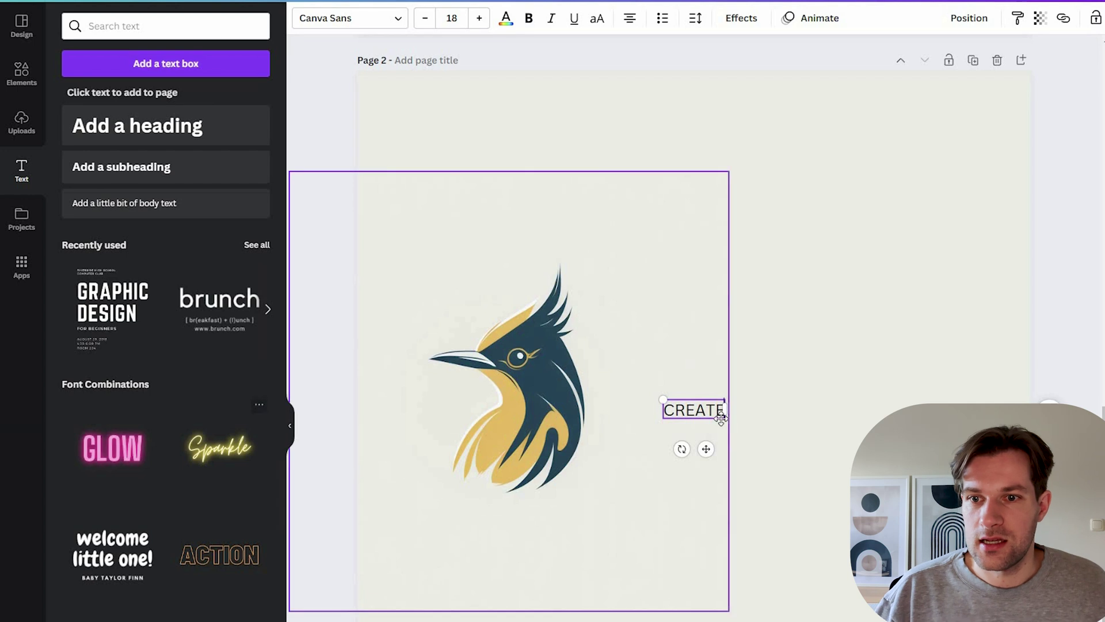
Set the CREATE text's font size to 80 and move it to the right of the bird.
{"action": "double_click", "coordinate": [724, 409]}
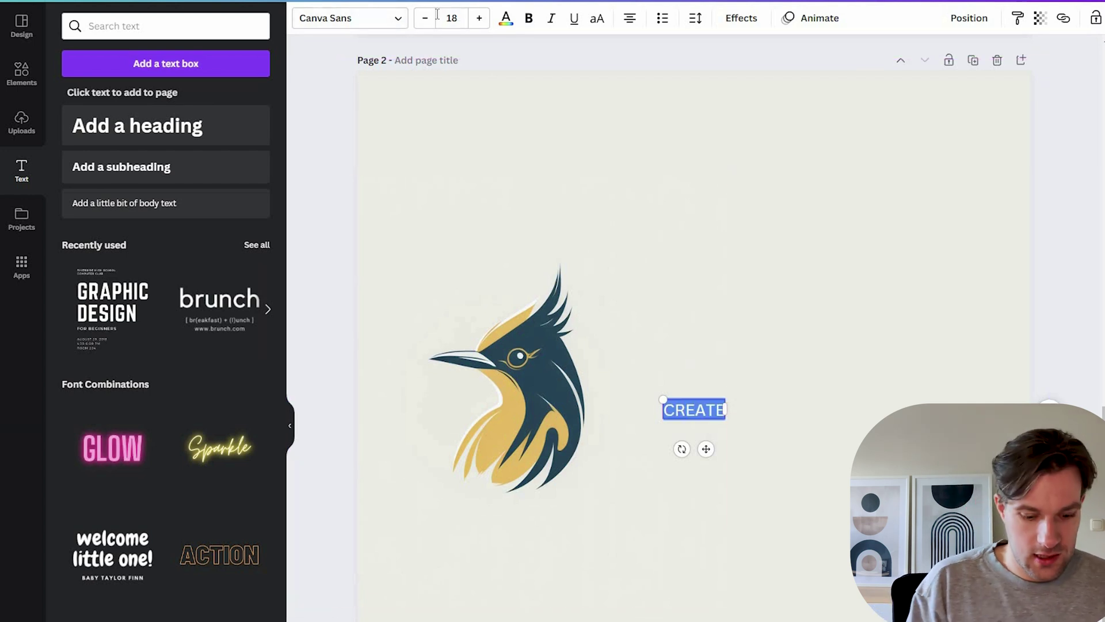
{"action": "left_click", "coordinate": [438, 13]}
{"action": "type", "text": "80"}
{"action": "key", "text": "Return"}
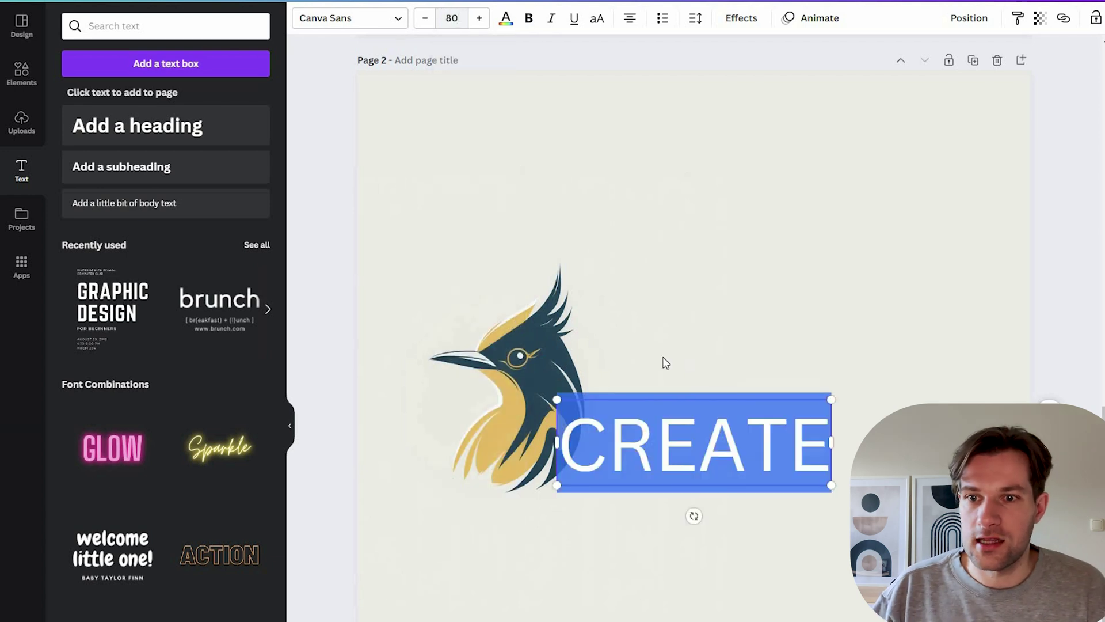
{"action": "left_click_drag", "start_coordinate": [697, 394], "coordinate": [876, 388]}
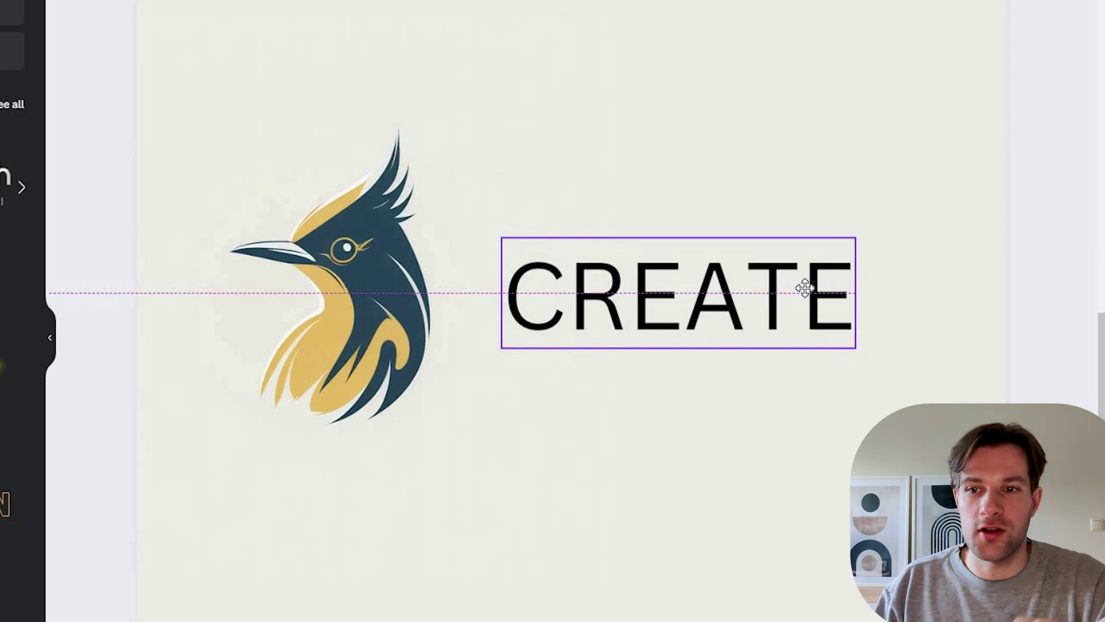
{"action": "left_click_drag", "start_coordinate": [805, 288], "coordinate": [758, 305]}
{"action": "key", "text": "Return"}
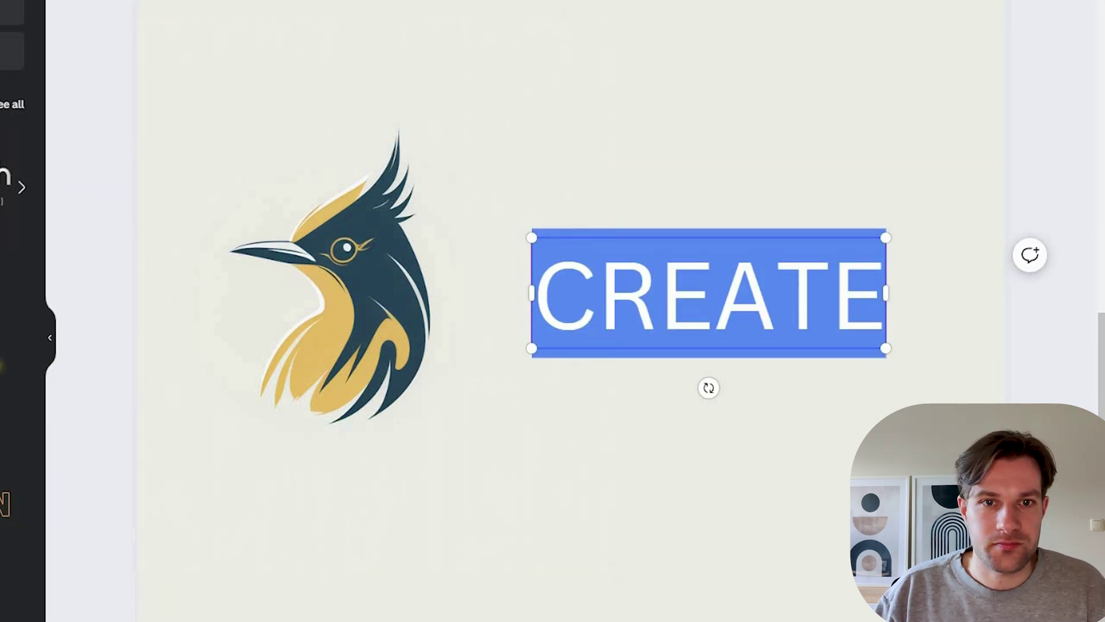
Try Archivo Black, Bukhari Script, Horizon, Gagalin and Glacial Indifference as fonts for the CREATE text.
{"action": "left_click", "coordinate": [116, 245]}
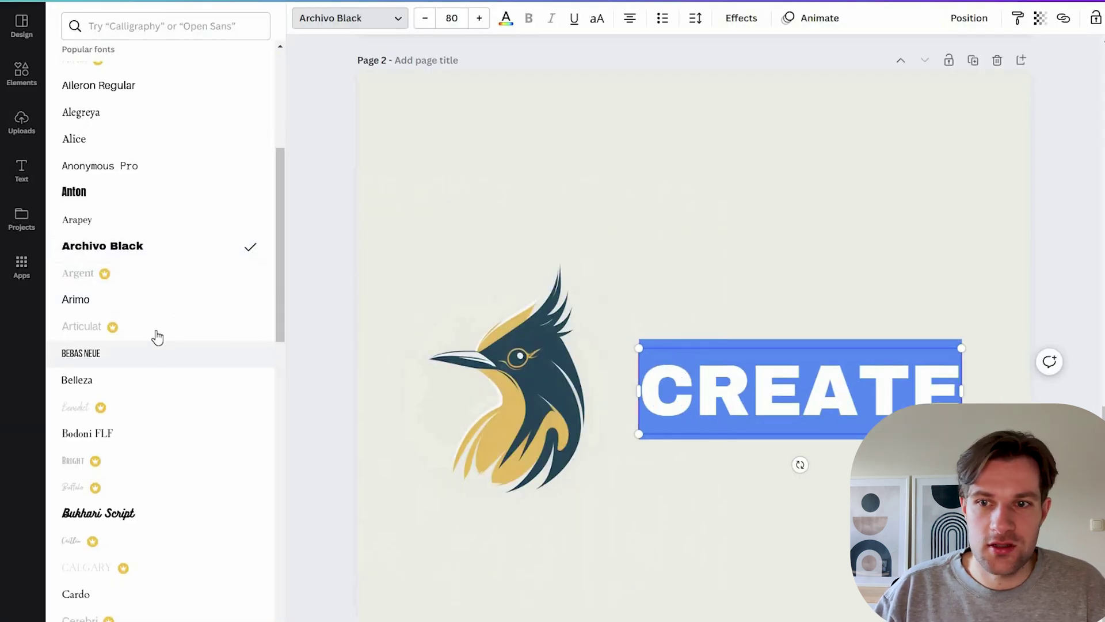
{"action": "scroll", "coordinate": [155, 328], "scroll_direction": "down", "scroll_amount": 3}
{"action": "left_click", "coordinate": [153, 318]}
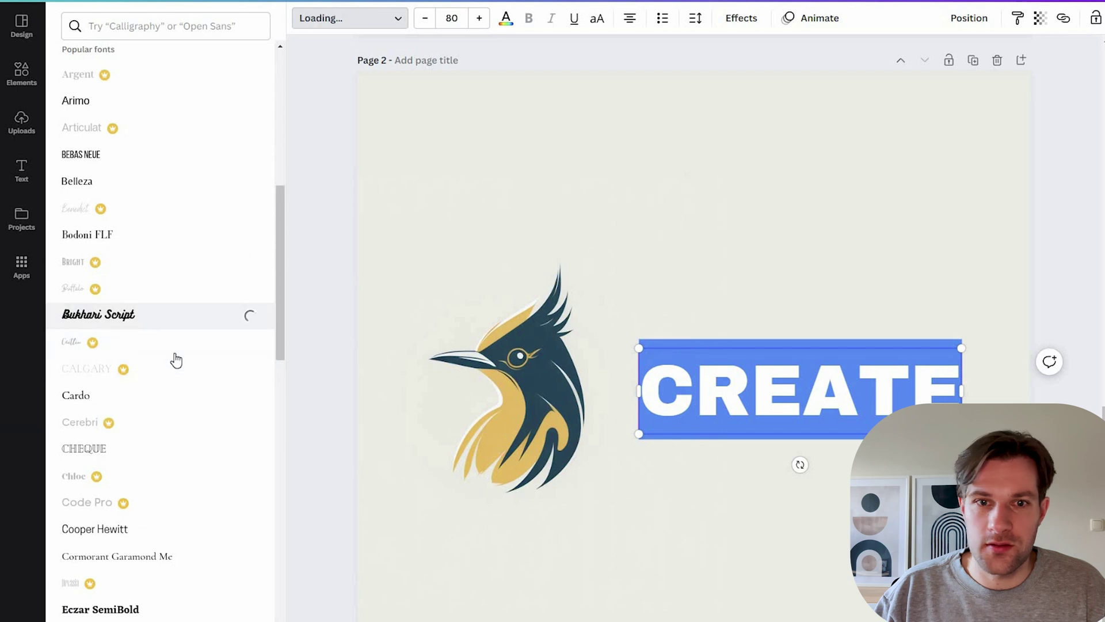
{"action": "scroll", "coordinate": [161, 346], "scroll_direction": "down", "scroll_amount": 8}
{"action": "left_click", "coordinate": [156, 289]}
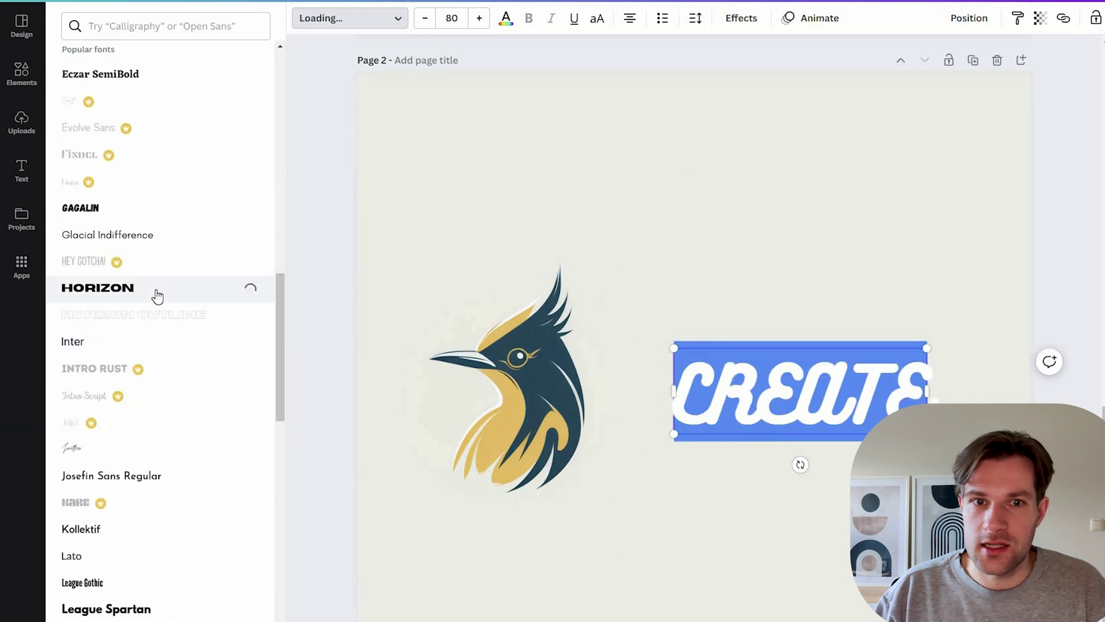
{"action": "left_click", "coordinate": [159, 209]}
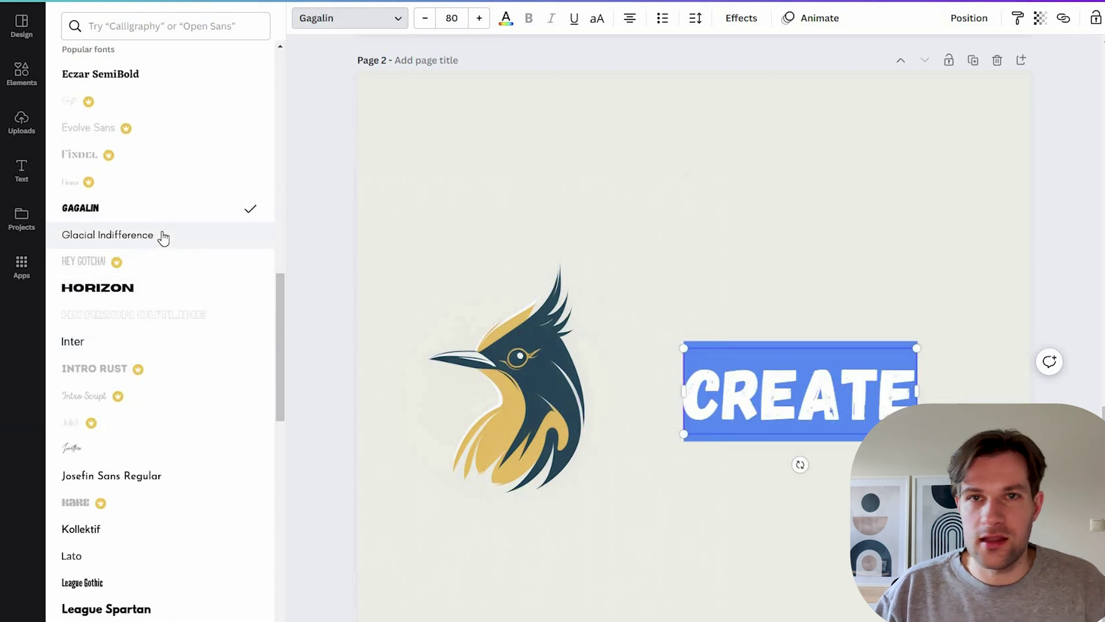
{"action": "left_click", "coordinate": [164, 237]}
{"action": "scroll", "coordinate": [168, 291], "scroll_direction": "down", "scroll_amount": 4}
{"action": "left_click", "coordinate": [124, 328]}
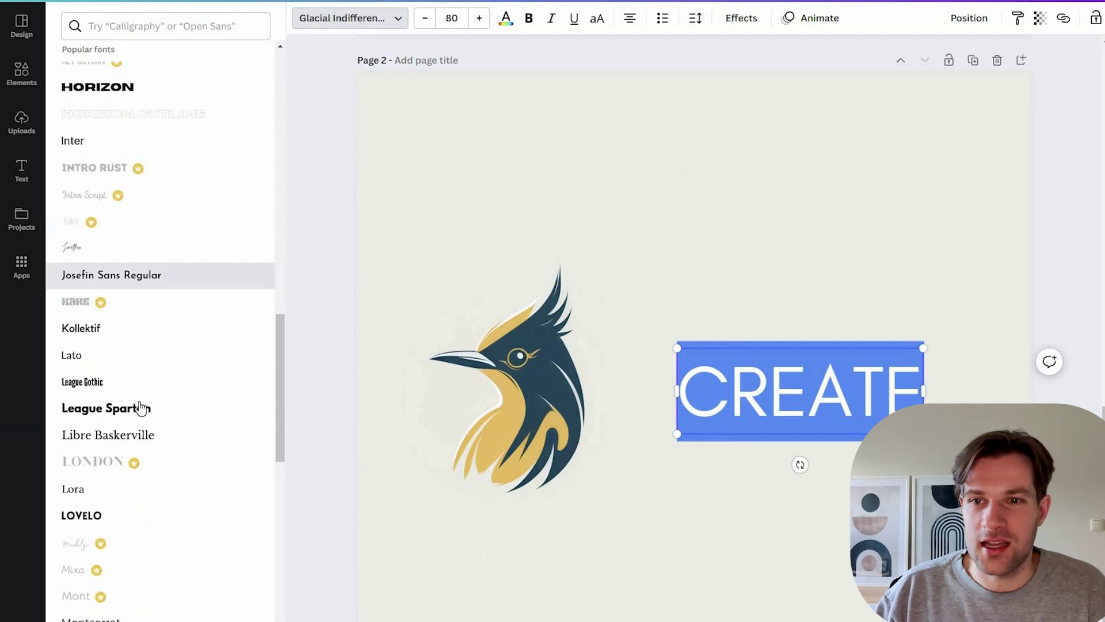
Compare League Spartan and Libre Baskerville on the CREATE text and settle on League Spartan.
{"action": "left_click", "coordinate": [147, 416]}
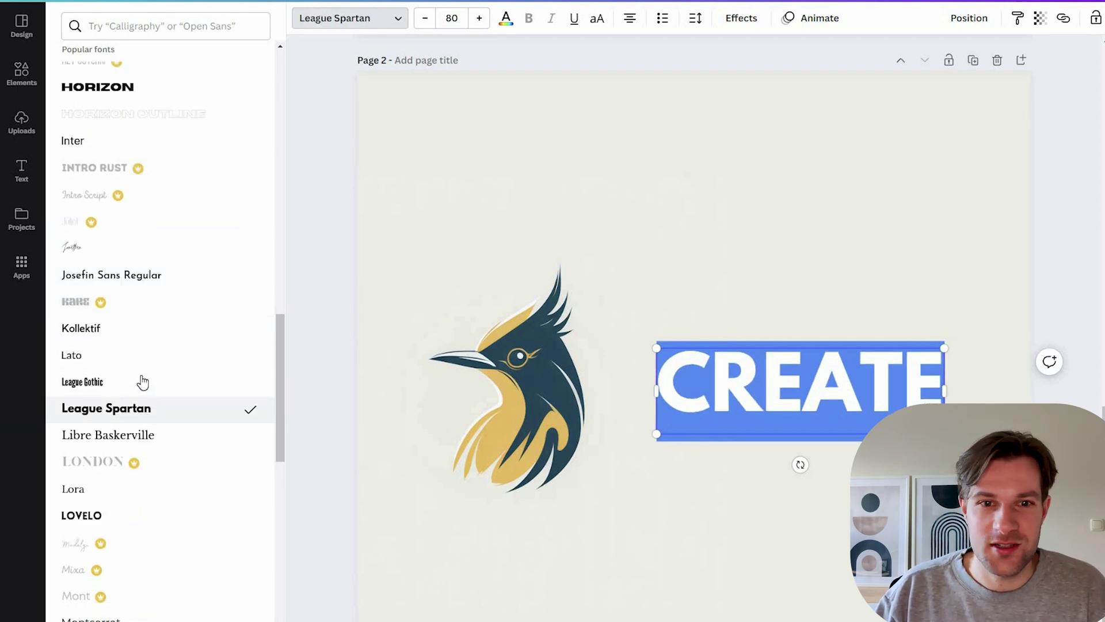
{"action": "left_click", "coordinate": [151, 430]}
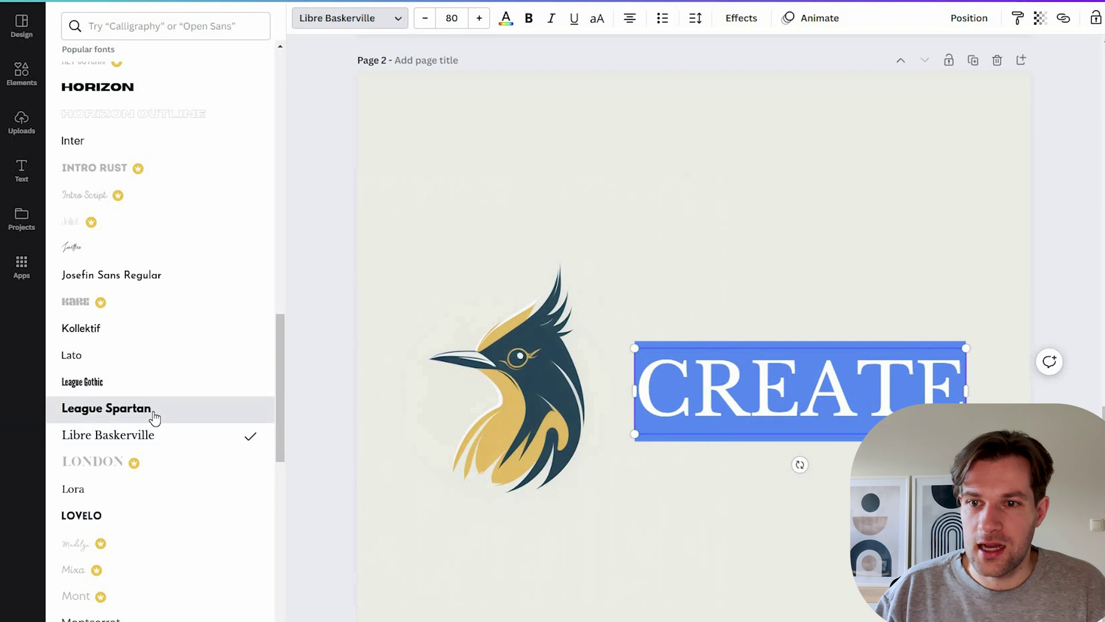
{"action": "left_click", "coordinate": [151, 410]}
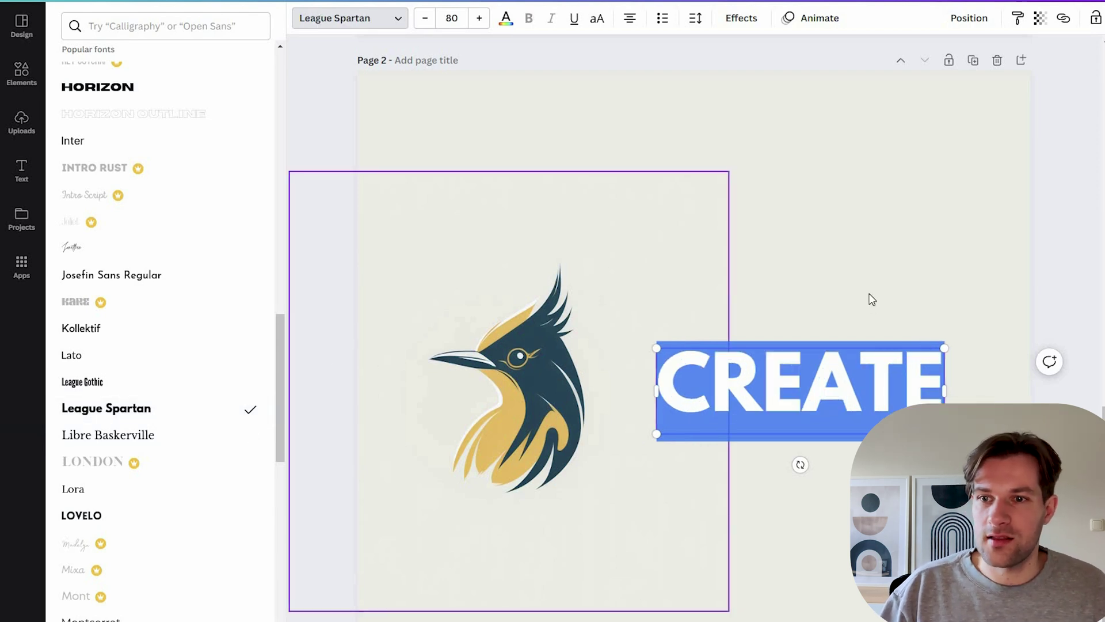
Move the bird logo to the right, closer to the CREATE text.
{"action": "left_click", "coordinate": [839, 401]}
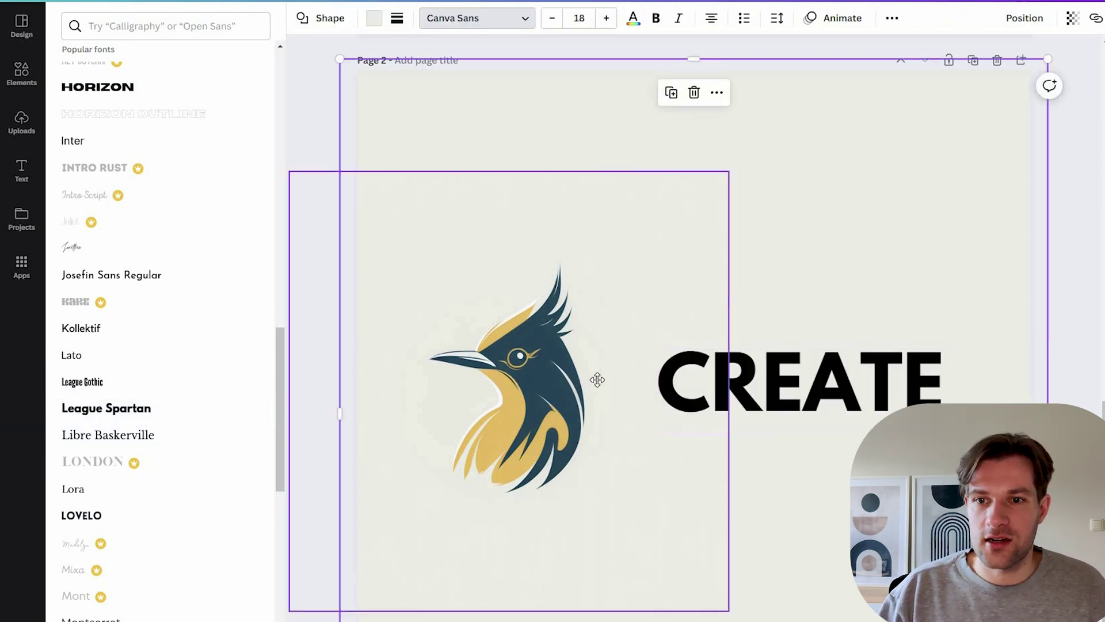
{"action": "left_click_drag", "start_coordinate": [692, 372], "coordinate": [738, 382]}
{"action": "left_click", "coordinate": [737, 382]}
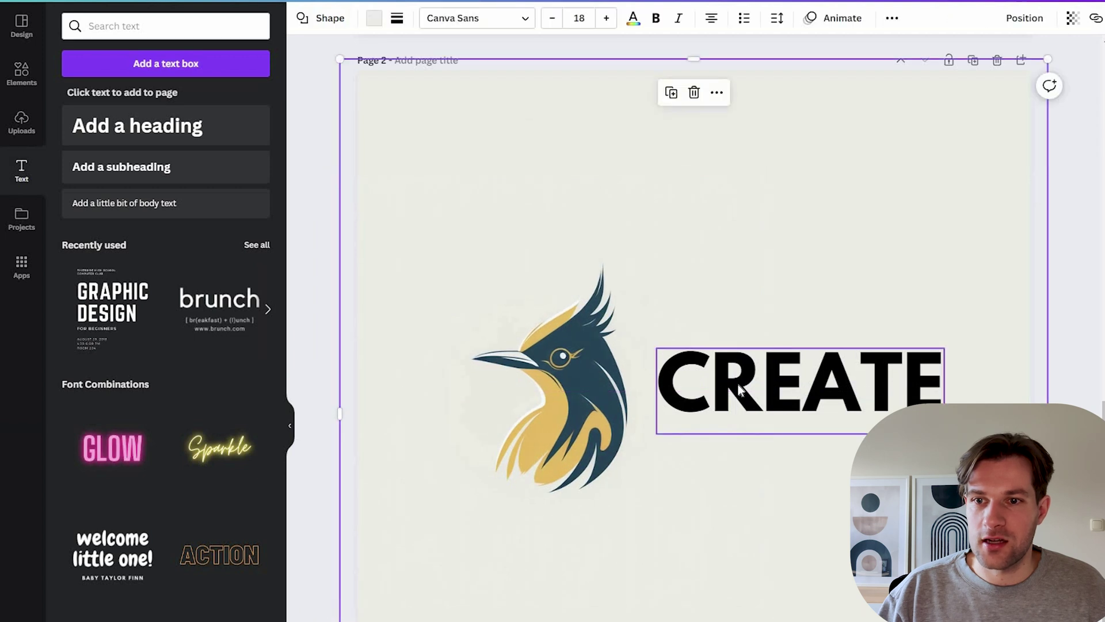
Colour the whole CREATE text with the logo's dark blue photo colour, #204558.
{"action": "left_click", "coordinate": [747, 385]}
{"action": "key", "text": "ctrl+a"}
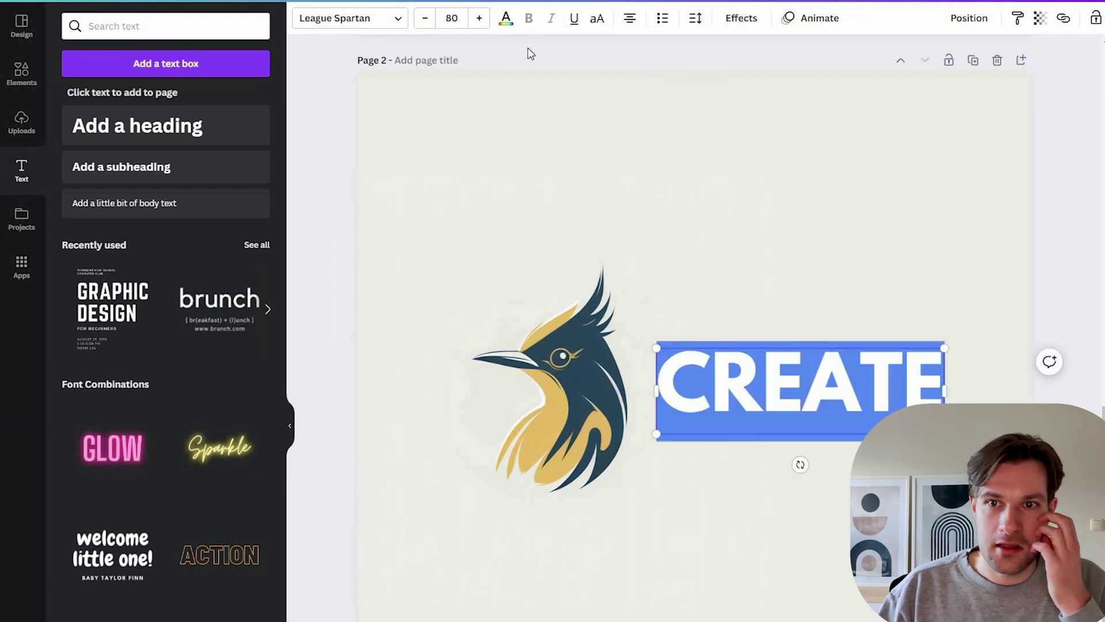
{"action": "left_click", "coordinate": [506, 21]}
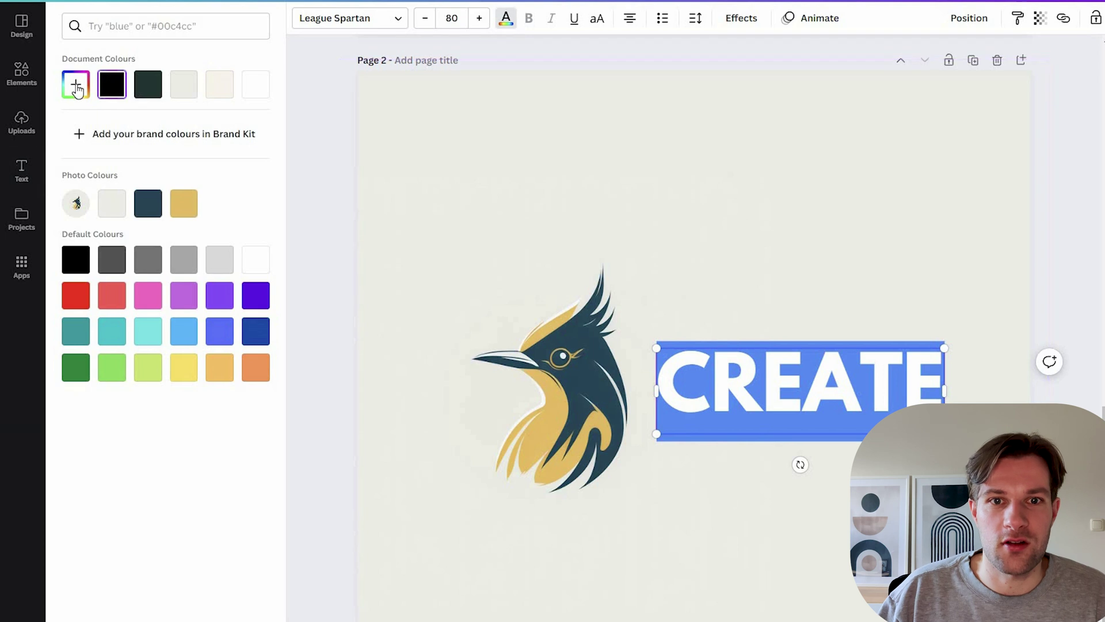
{"action": "left_click", "coordinate": [148, 204]}
Try the bird's sampled gold #E5BB62 on the CREATE text and replace it with dark blue sampled from the bird.
{"action": "left_click", "coordinate": [75, 85]}
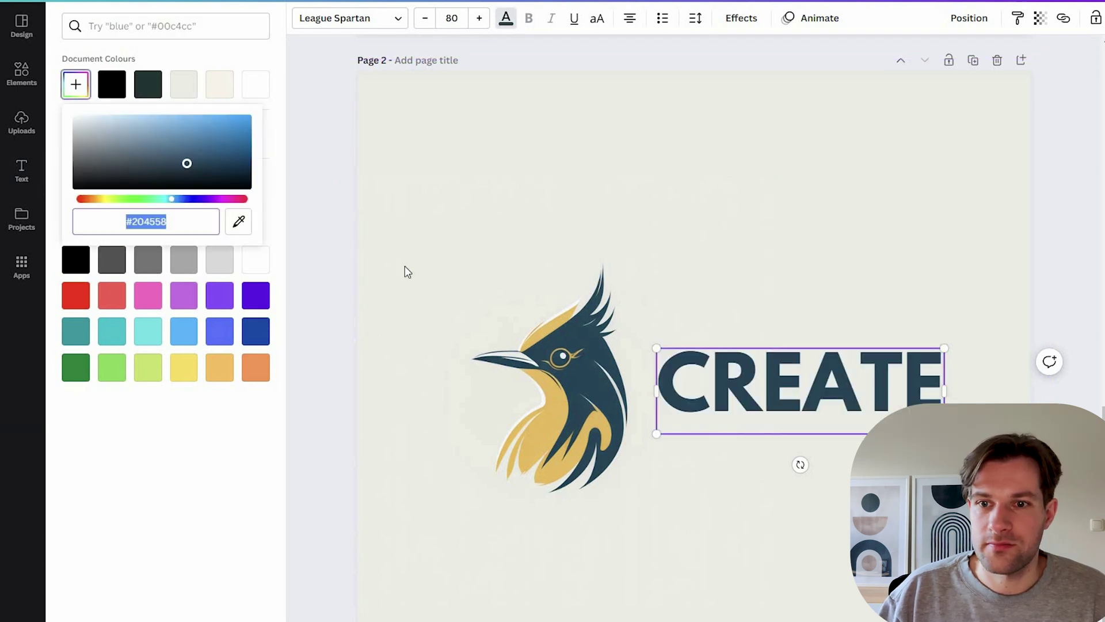
{"action": "left_click", "coordinate": [238, 221]}
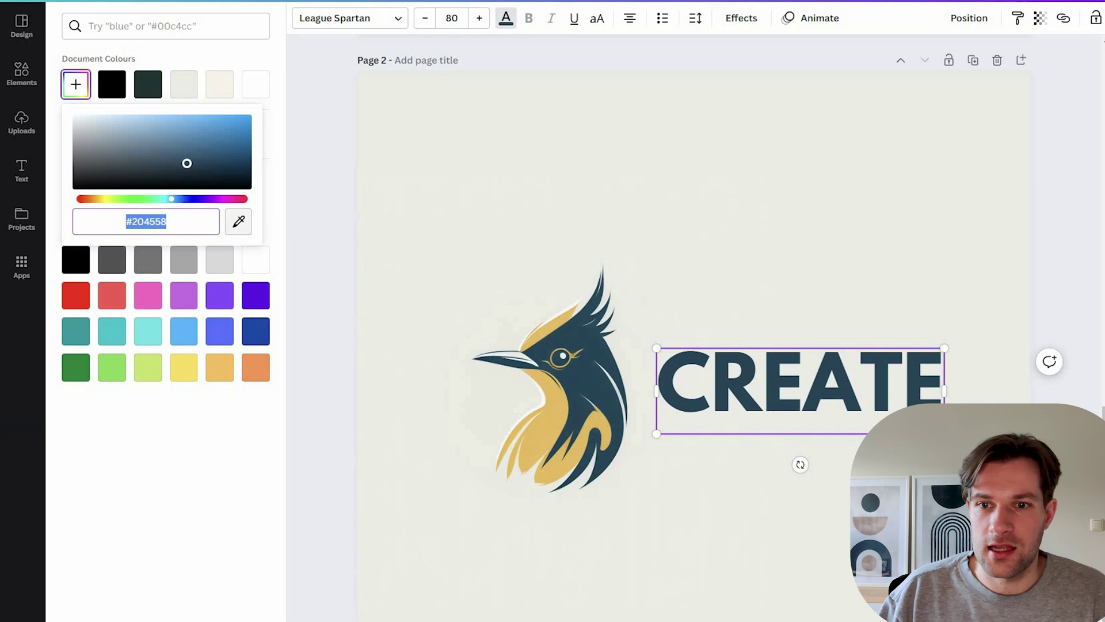
{"action": "left_click", "coordinate": [553, 396]}
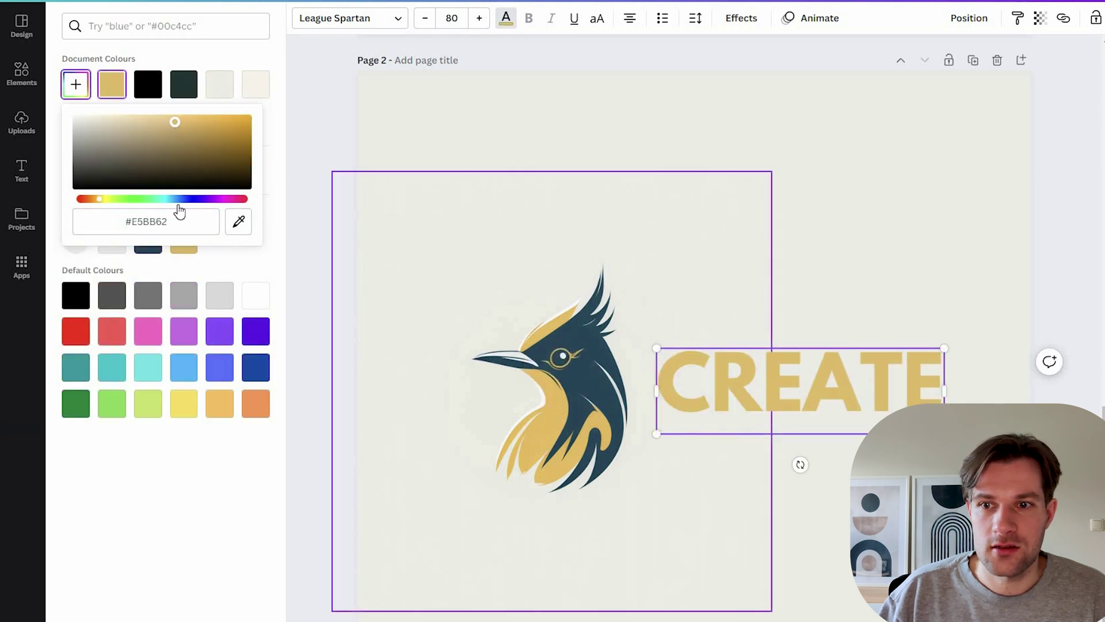
{"action": "left_click", "coordinate": [238, 222]}
{"action": "left_click", "coordinate": [576, 380]}
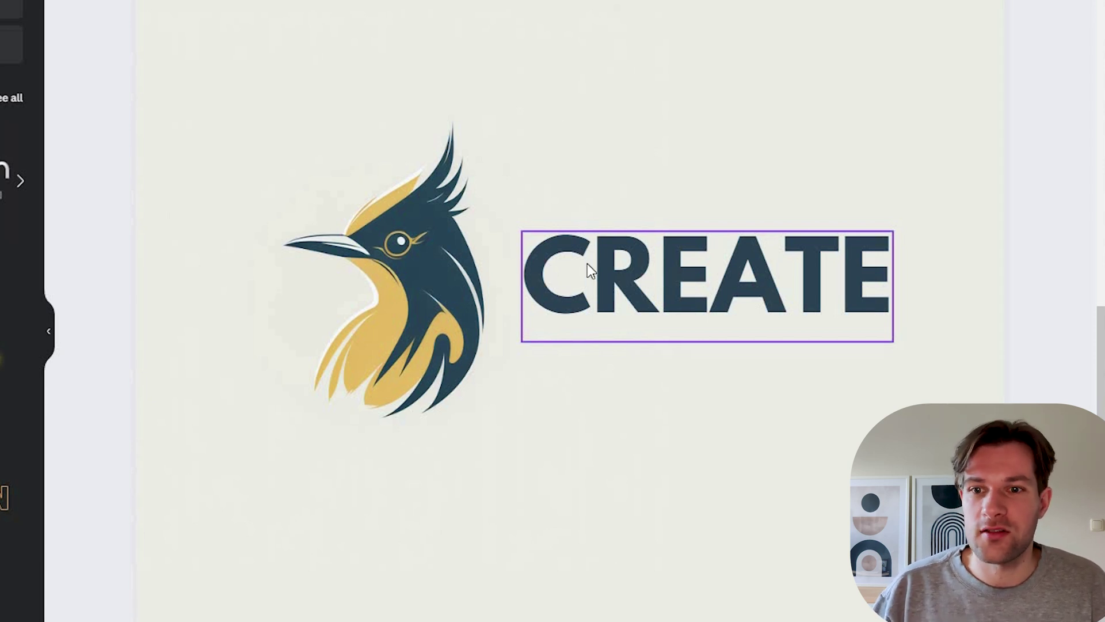
Rearrange page 2 into a stacked layout with the bird logo centred and CREATE directly beneath it.
{"action": "mouse_move", "coordinate": [585, 121]}
{"action": "left_mouse_down"}
{"action": "mouse_move", "coordinate": [582, 140]}
{"action": "mouse_move", "coordinate": [696, 73]}
{"action": "mouse_move", "coordinate": [584, 131]}
{"action": "mouse_move", "coordinate": [596, 132]}
{"action": "left_mouse_up"}
{"action": "left_click_drag", "start_coordinate": [795, 341], "coordinate": [658, 479]}
{"action": "left_click_drag", "start_coordinate": [610, 292], "coordinate": [610, 373]}
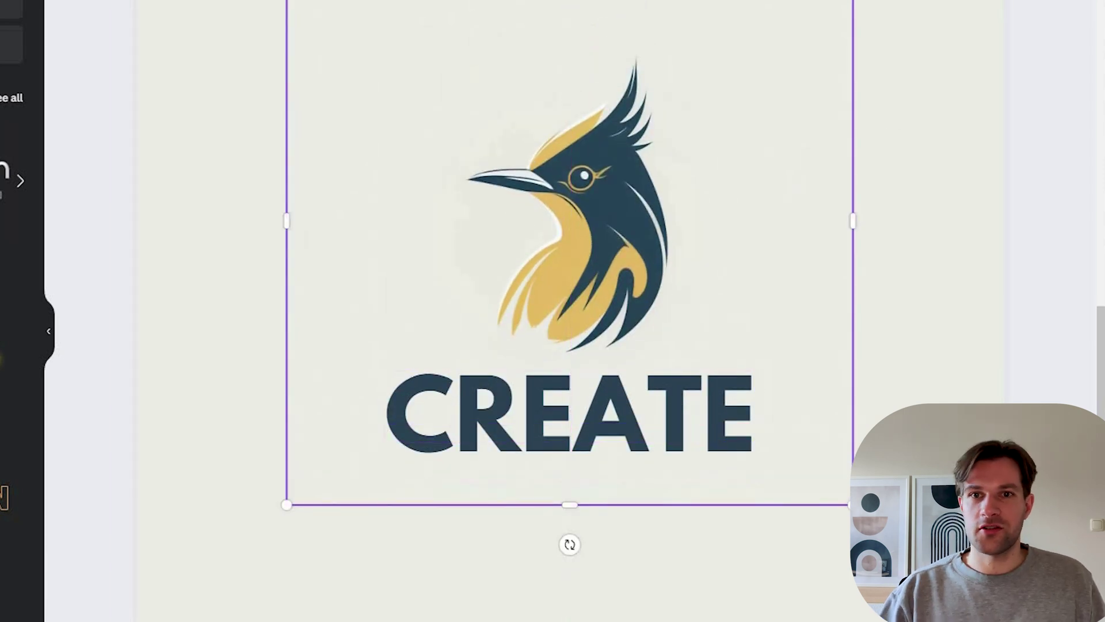
{"action": "left_click", "coordinate": [724, 417]}
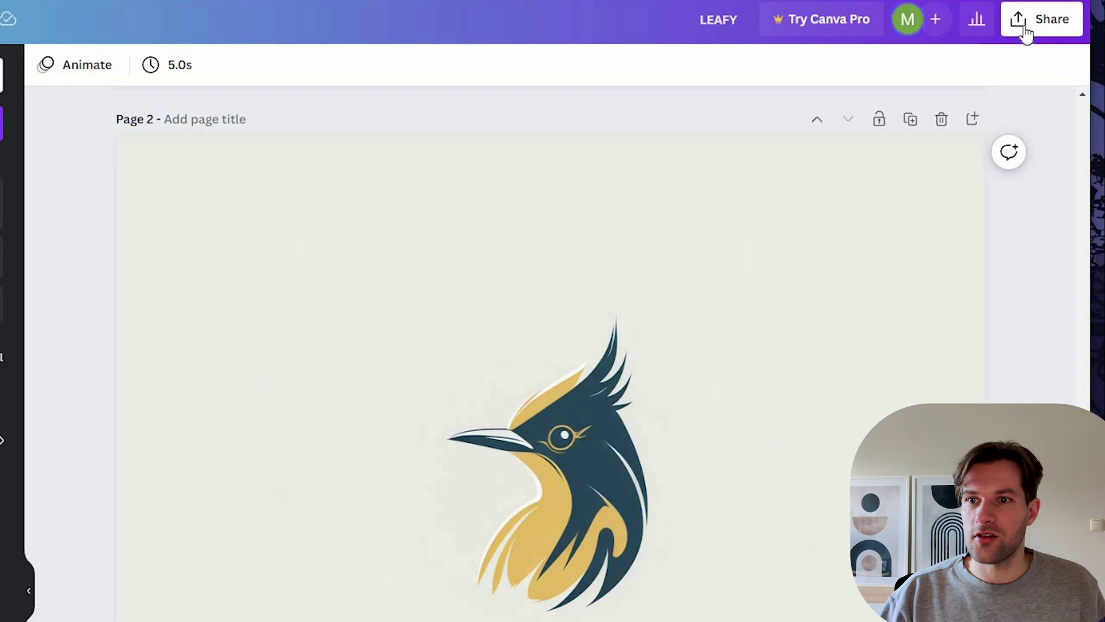
Open the design's download settings and limit the page selection to page 2 only.
{"action": "left_click", "coordinate": [1024, 33]}
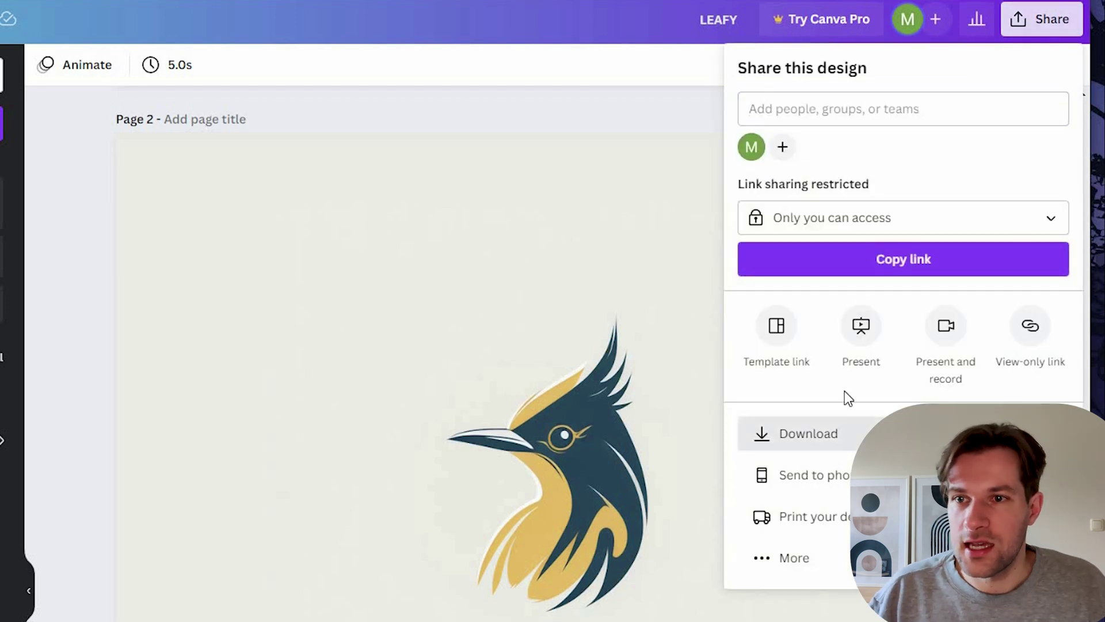
{"action": "left_click", "coordinate": [806, 433]}
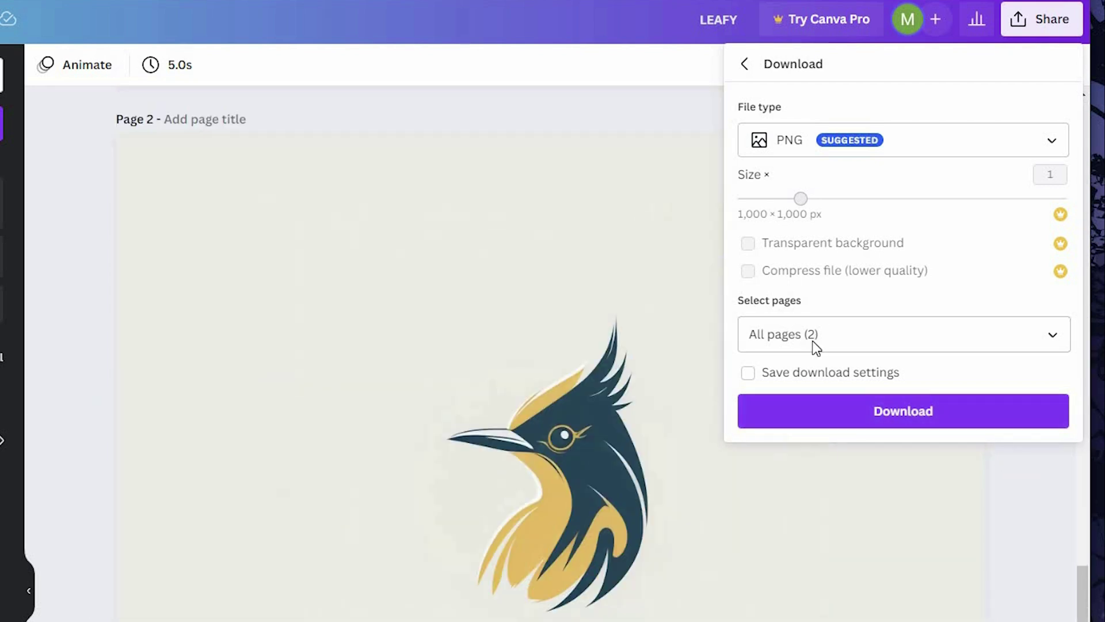
{"action": "left_click", "coordinate": [813, 342]}
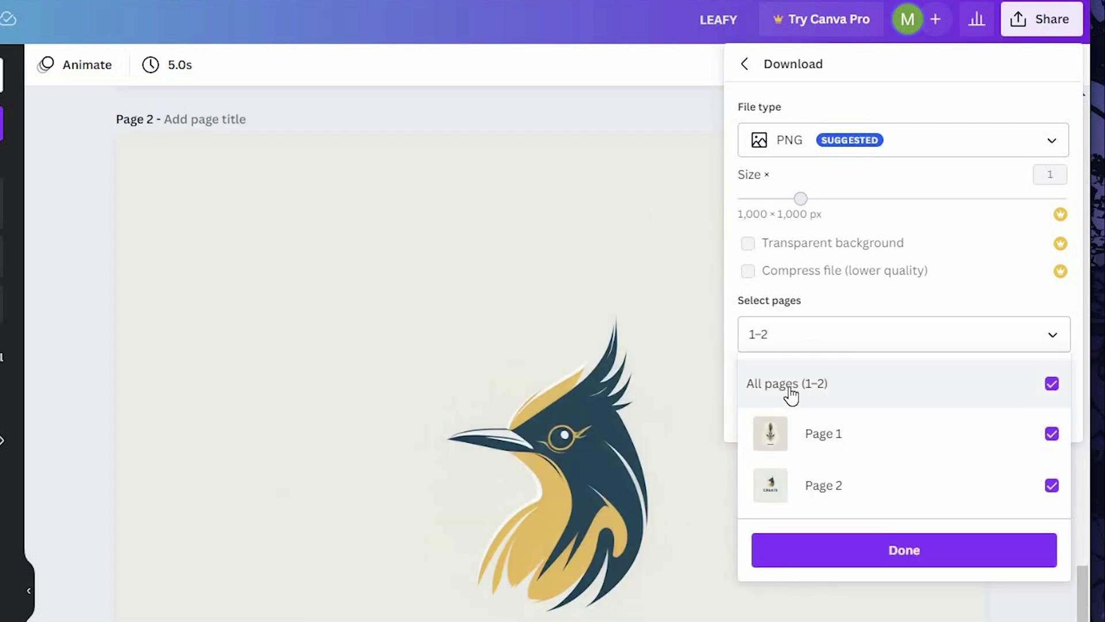
{"action": "left_click", "coordinate": [1052, 433]}
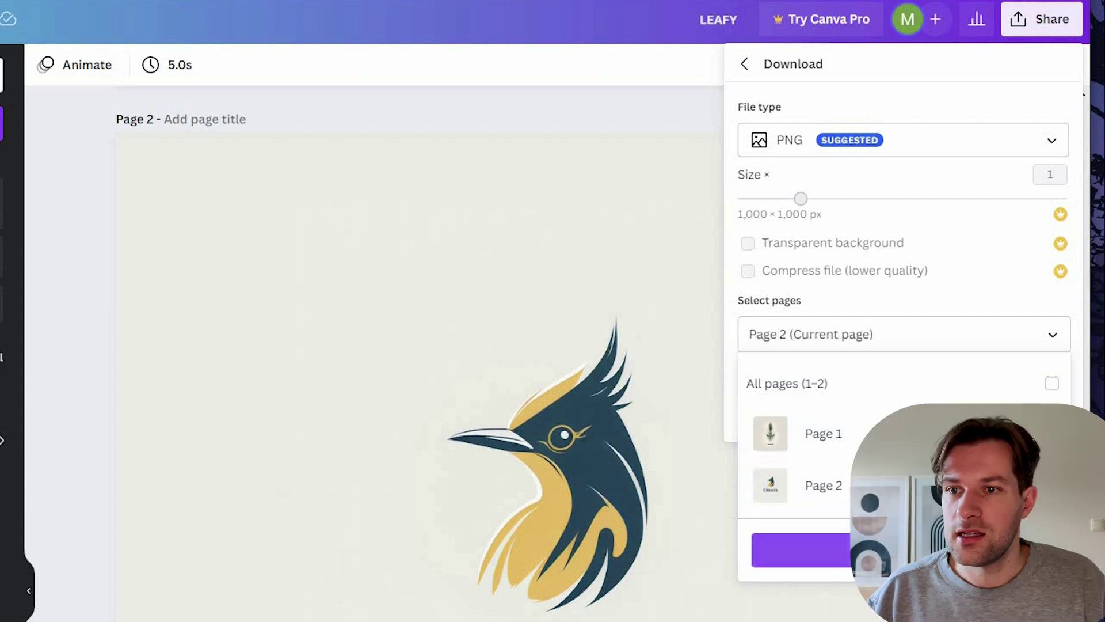
{"action": "left_click", "coordinate": [889, 564]}
{"action": "key", "text": "Escape"}
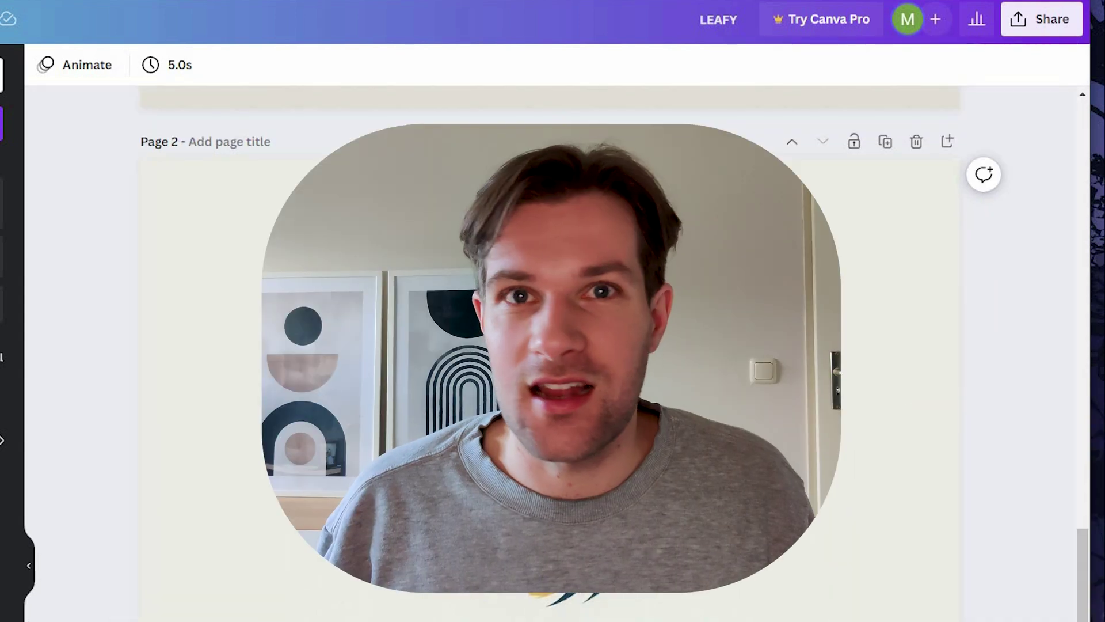